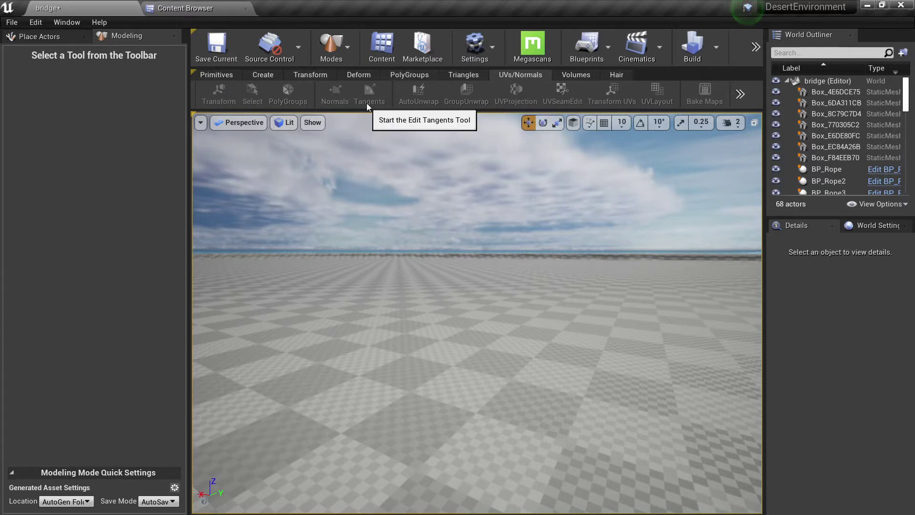
Step: Add a box primitive with 100 height, width and depth on the checkered floor and complete the tool
right_drag(418, 247, 421, 281)
click(217, 74)
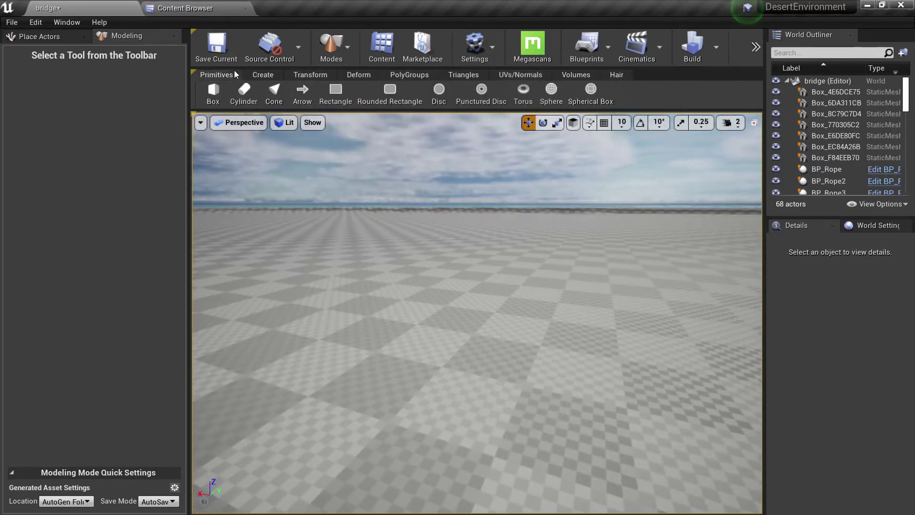
click(213, 93)
click(539, 334)
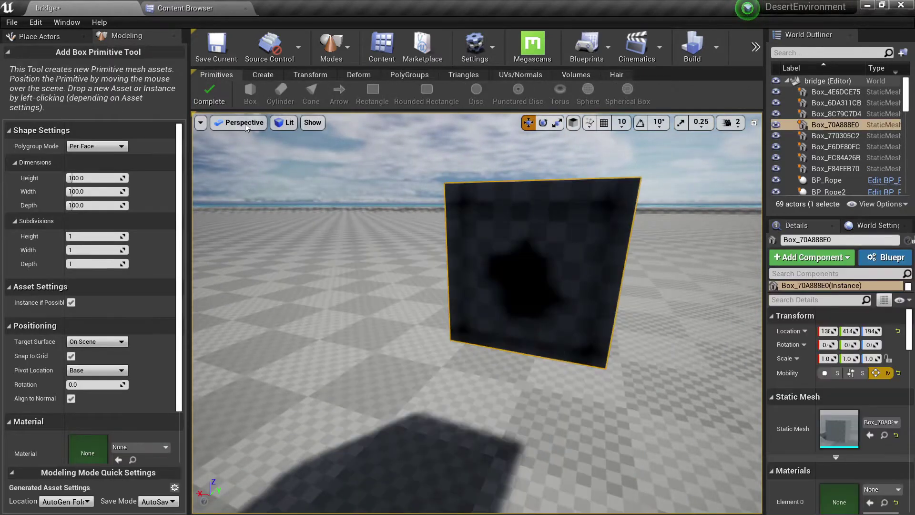
click(209, 102)
Step: Preview recalculated normals on the new box with the Edit Normals tool and cancel the edit
click(537, 76)
right_drag(519, 200, 457, 214)
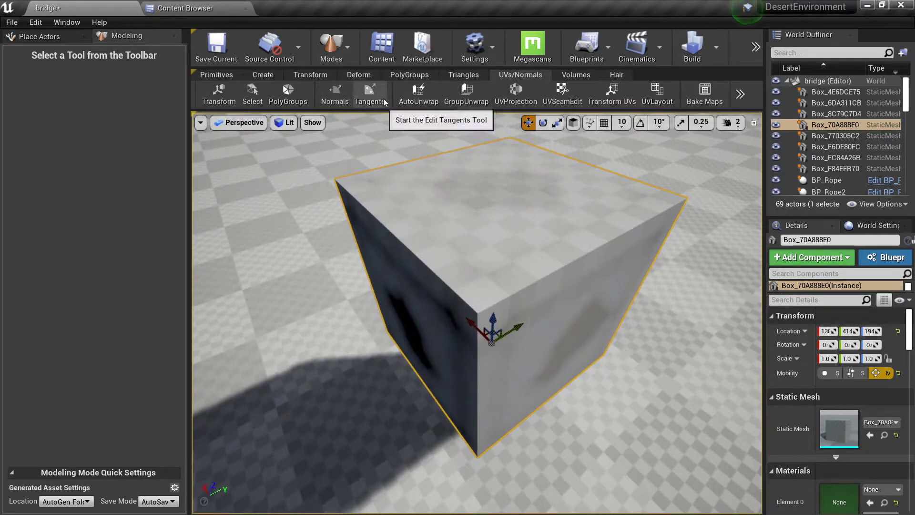
click(342, 101)
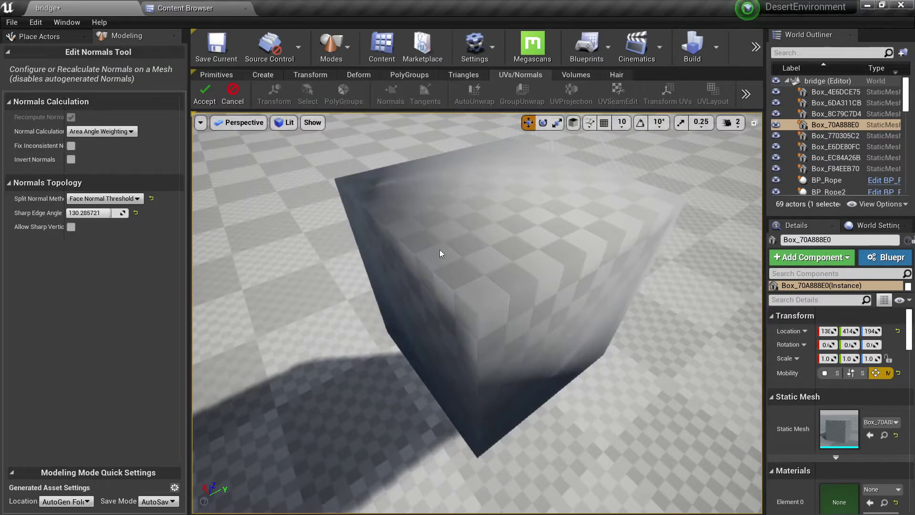
click(243, 98)
right_drag(439, 191, 441, 143)
Step: Edit the box's normals, lowering the sharp edge angle threshold to about 98.7 and checking the shading from several sides
click(334, 94)
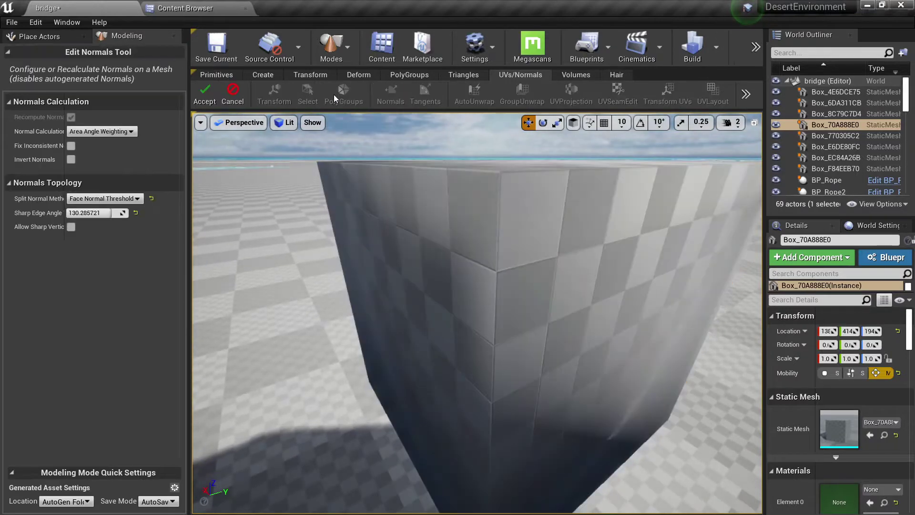
mouse_move(410, 194)
right_down()
mouse_move(396, 208)
mouse_move(397, 191)
right_up()
mouse_move(485, 298)
right_down()
mouse_move(484, 286)
mouse_move(520, 274)
mouse_move(508, 224)
mouse_move(484, 209)
mouse_move(441, 244)
mouse_move(419, 240)
mouse_move(420, 229)
right_up()
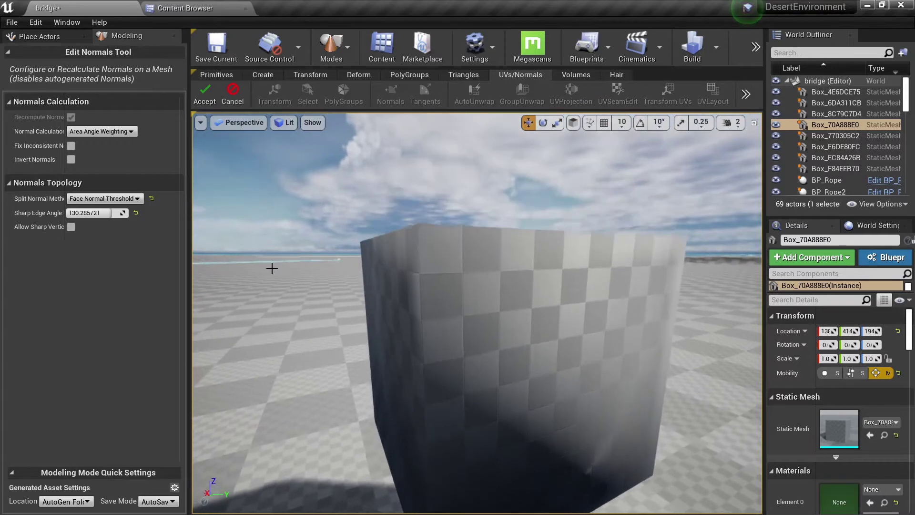
drag(114, 213, 92, 214)
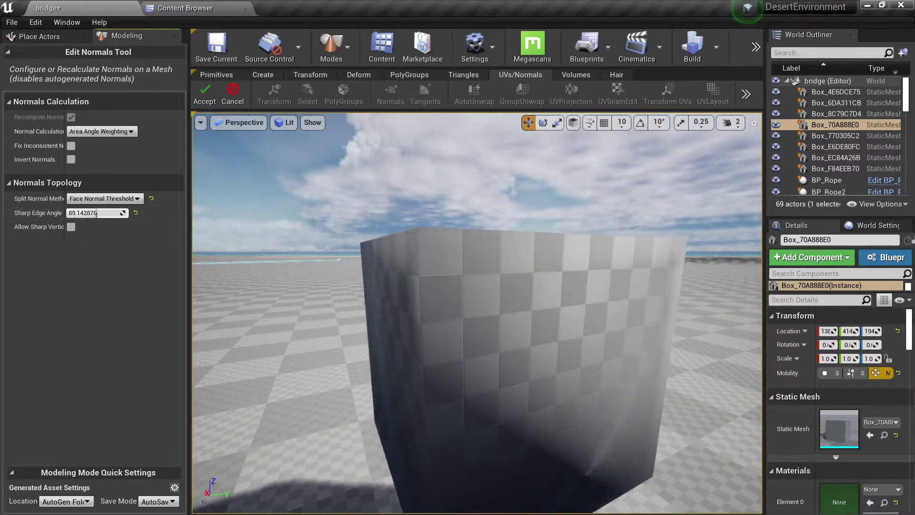
right_drag(451, 327, 451, 376)
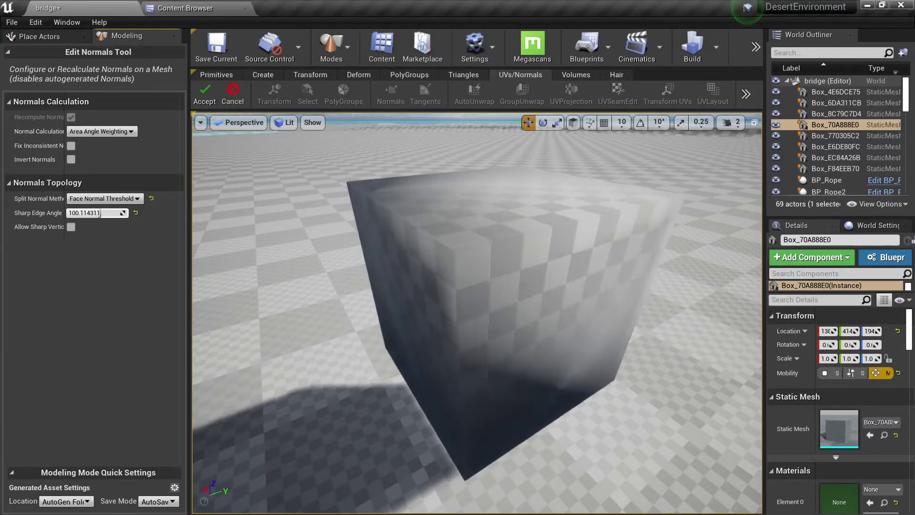
right_drag(258, 227, 201, 266)
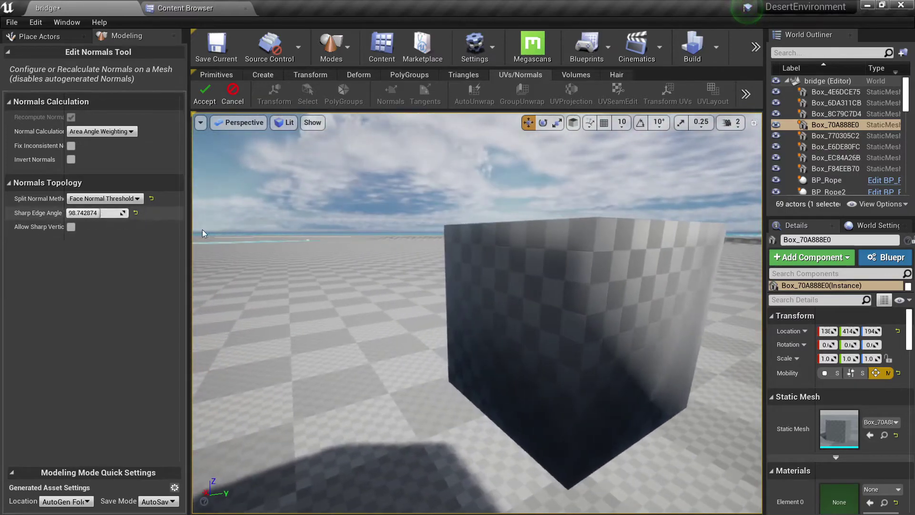
mouse_move(203, 233)
right_down()
mouse_move(229, 234)
mouse_move(217, 233)
right_up()
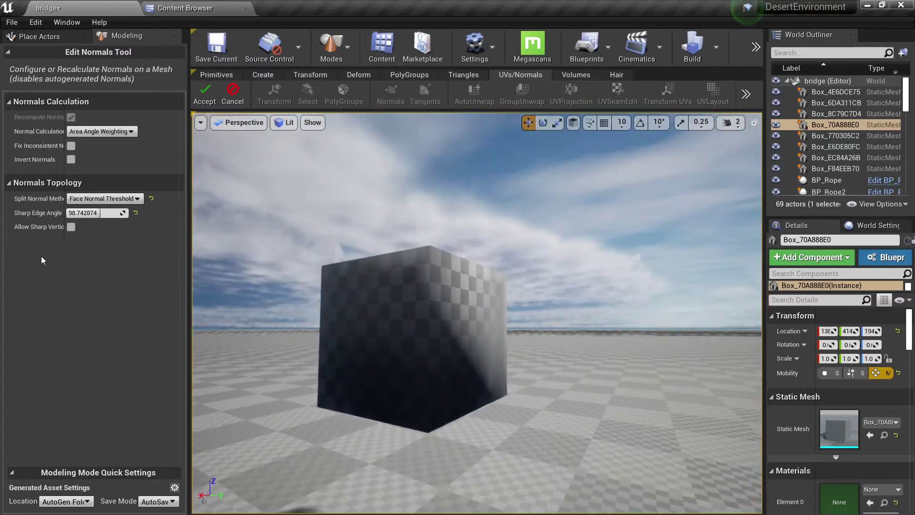
Step: Set the box's sharp edge angle threshold to about 79.5 and accept the recalculated normals
drag(100, 213, 97, 213)
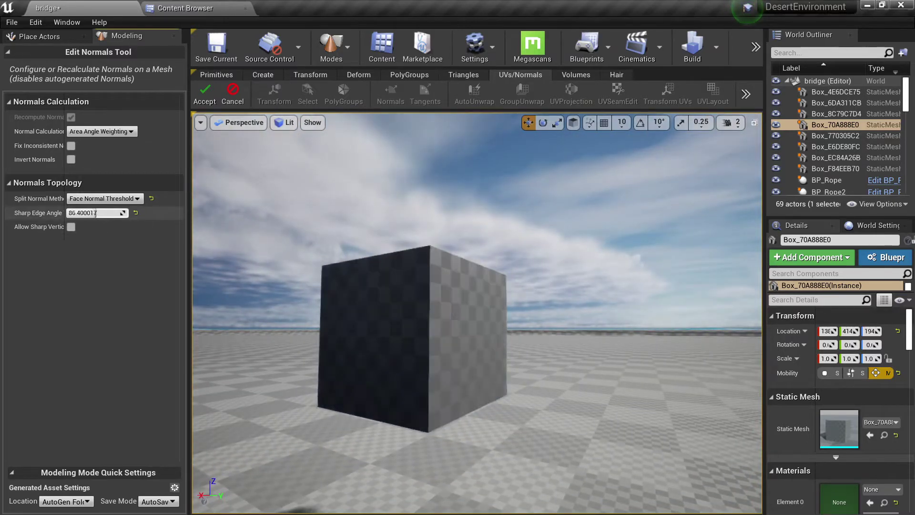
right_drag(228, 219, 231, 252)
key(f)
click(205, 93)
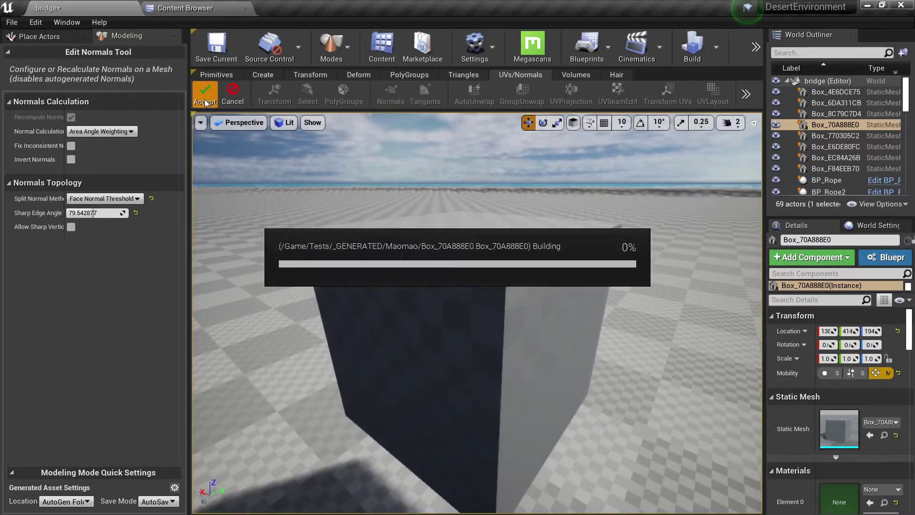
Step: Preview recalculated normals on the bent cylinder arch with a sharp edge angle threshold of 0
right_drag(458, 317, 465, 271)
click(458, 190)
mouse_move(458, 191)
right_down()
mouse_move(448, 185)
mouse_move(465, 183)
right_up()
right_drag(346, 350, 346, 350)
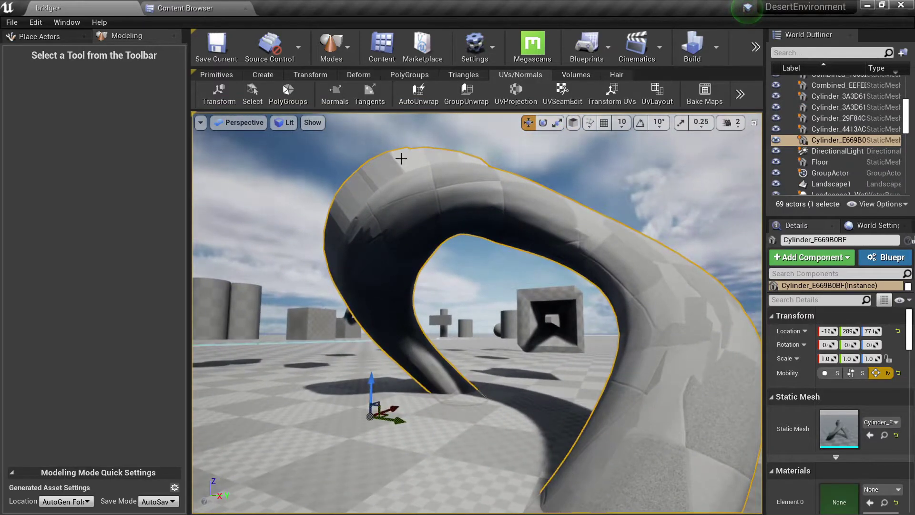
click(345, 97)
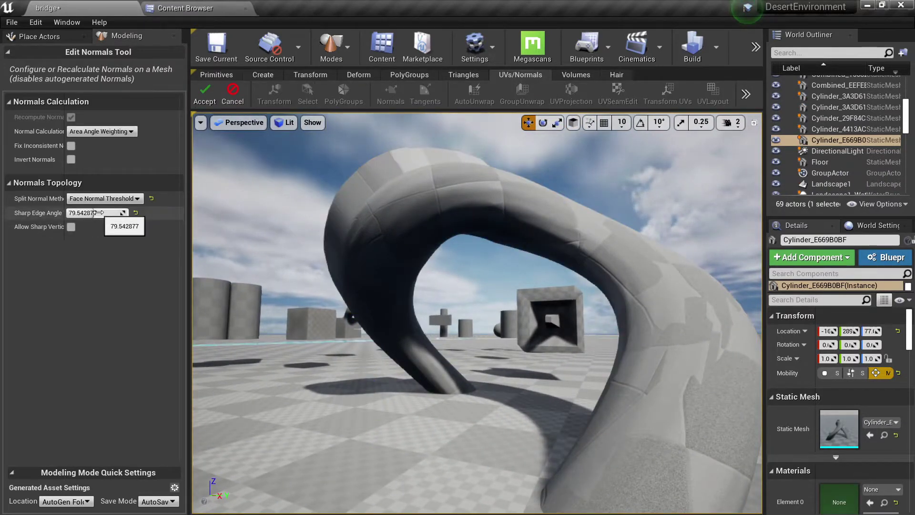
drag(92, 213, 94, 214)
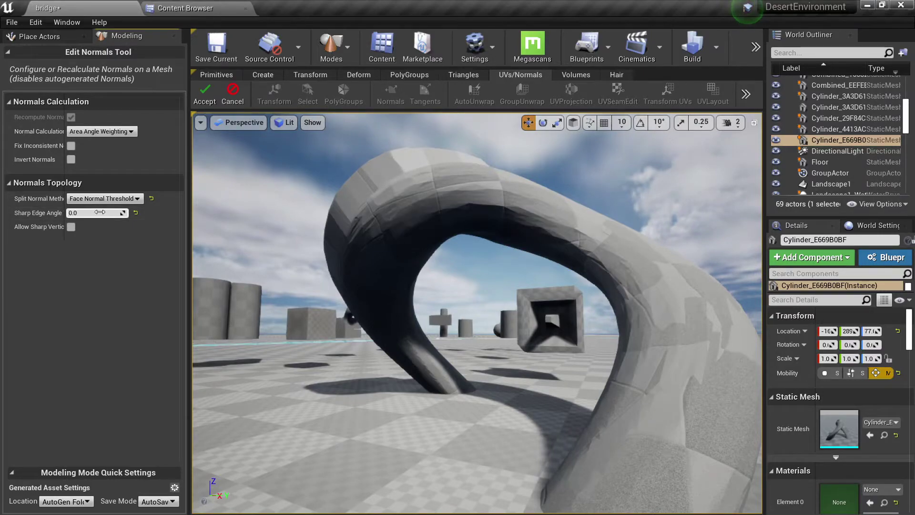
mouse_move(476, 312)
right_down()
mouse_move(458, 286)
mouse_move(458, 257)
mouse_move(481, 325)
mouse_move(496, 322)
mouse_move(477, 310)
right_up()
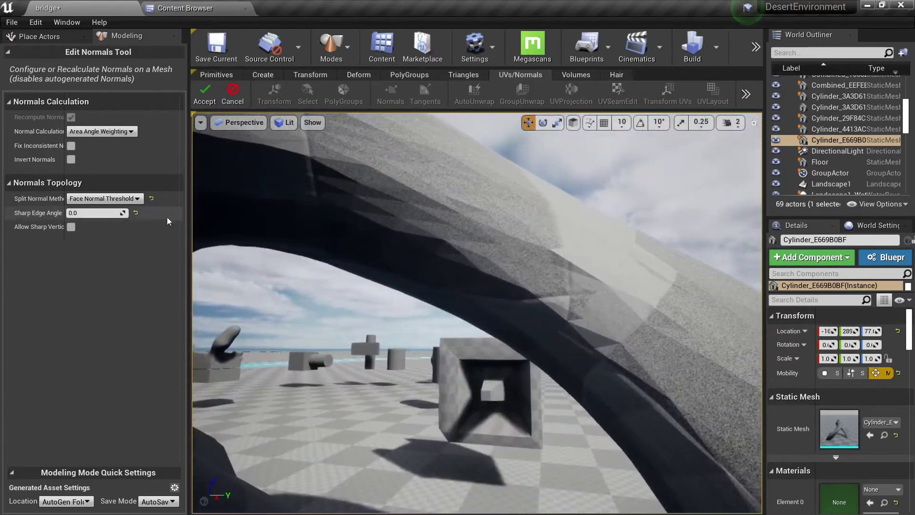
Step: Raise the sharp edge angle threshold to about 113.8 and cancel the normals edit on the bent cylinder
mouse_move(95, 210)
mouse_down()
mouse_move(114, 210)
mouse_move(82, 214)
mouse_up()
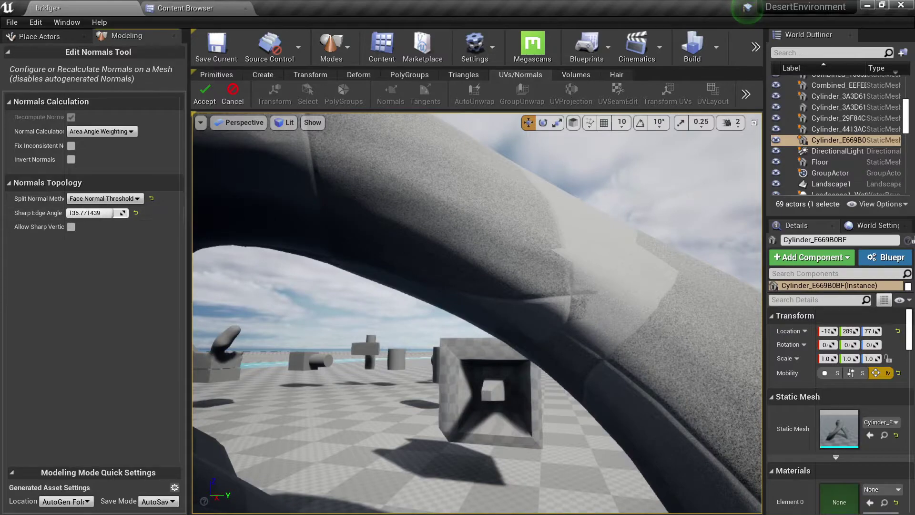
right_drag(477, 310, 477, 310)
right_drag(338, 266, 337, 266)
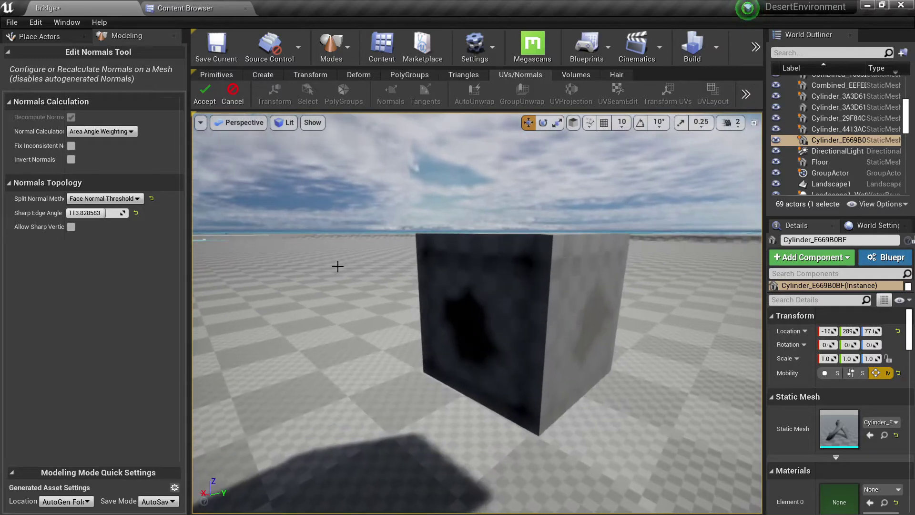
click(231, 98)
Step: Start the Edit Normals tool on the test box and select its preview mesh
click(497, 297)
right_drag(497, 298, 496, 297)
click(390, 94)
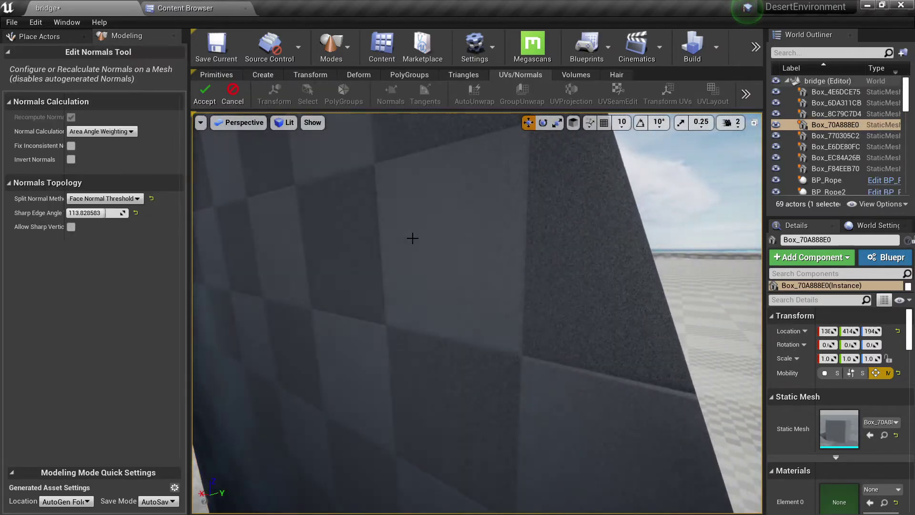
key(f)
click(427, 268)
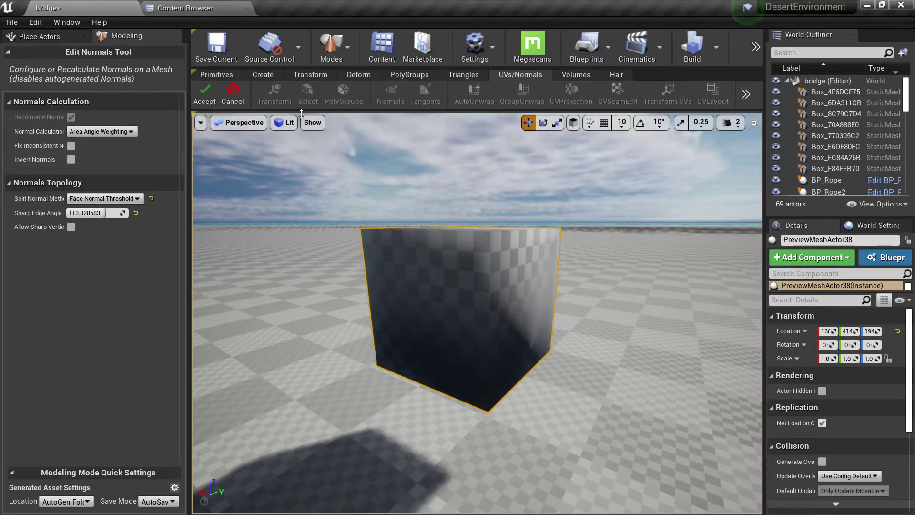
Step: Invert the box's normals and examine the inverted faces from inside and outside
click(104, 132)
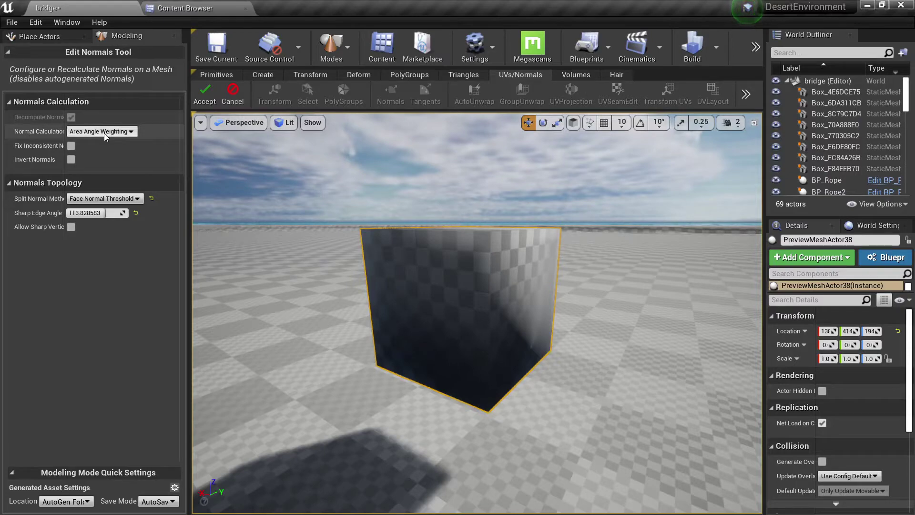
click(71, 160)
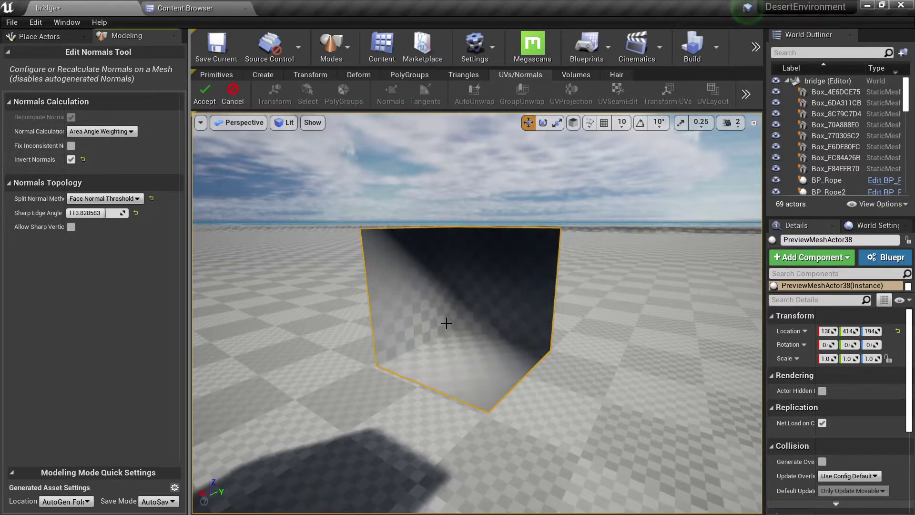
key(w)
right_drag(447, 323, 644, 371)
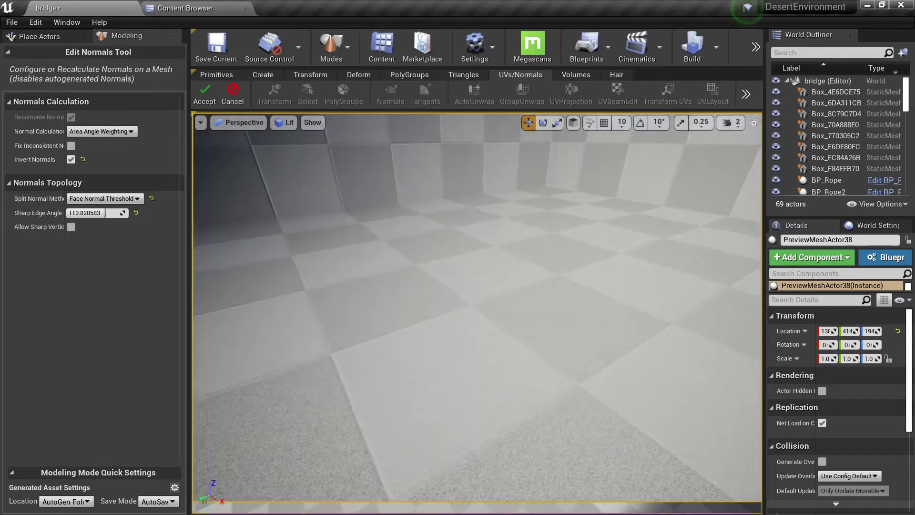
right_drag(432, 345, 453, 326)
key(s)
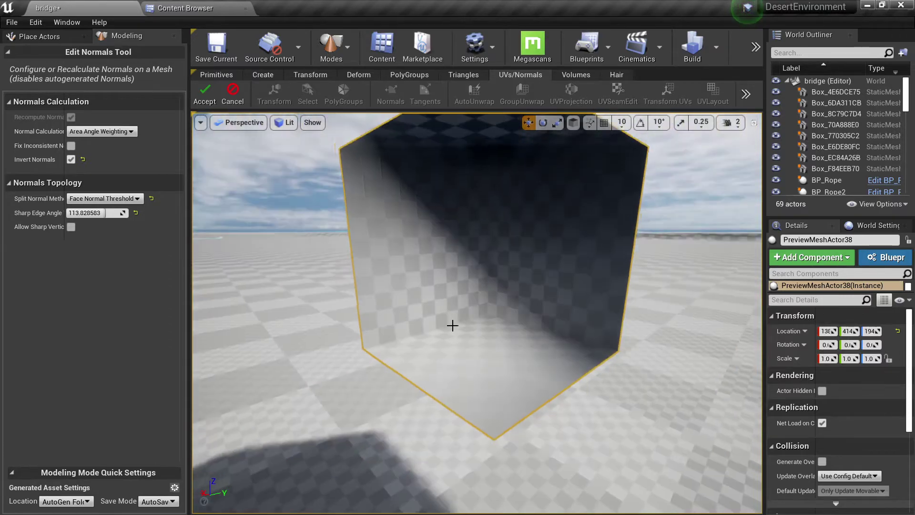
scroll(453, 325, down, 2)
Step: Widen the tool settings area, turn off Invert Normals for the box, and accept the edit
drag(189, 147, 238, 147)
click(89, 146)
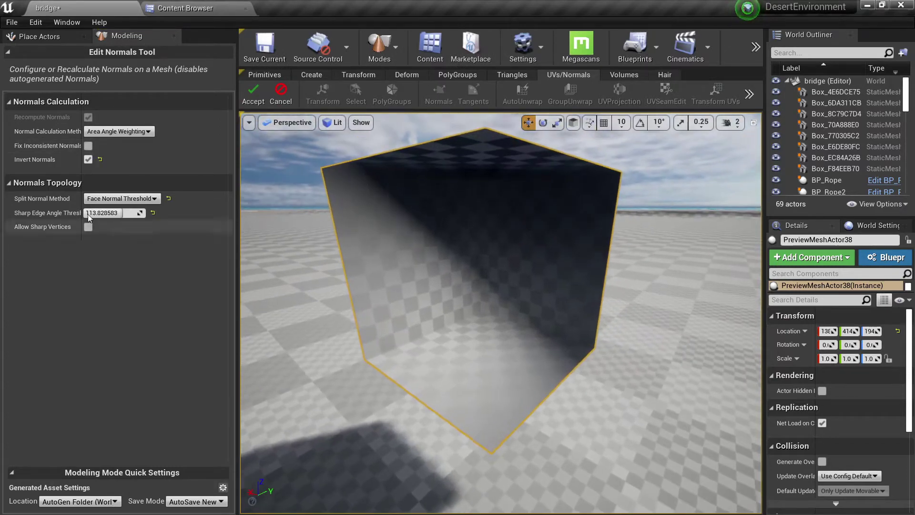
click(89, 161)
click(88, 162)
click(88, 162)
click(88, 162)
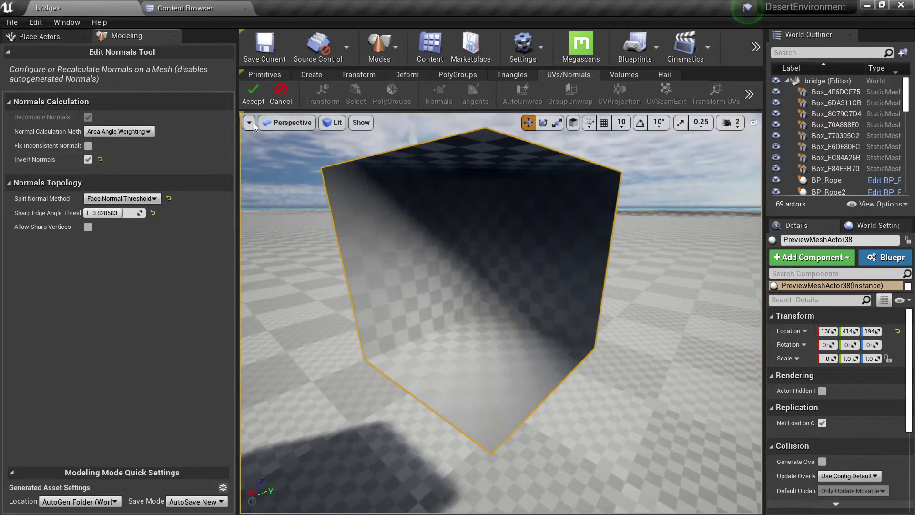
click(87, 160)
click(252, 96)
Step: Start the Edit Tangents tool on the box and view the tangent and normal lines at its corners
right_drag(480, 247, 480, 210)
click(480, 247)
right_drag(482, 267, 480, 246)
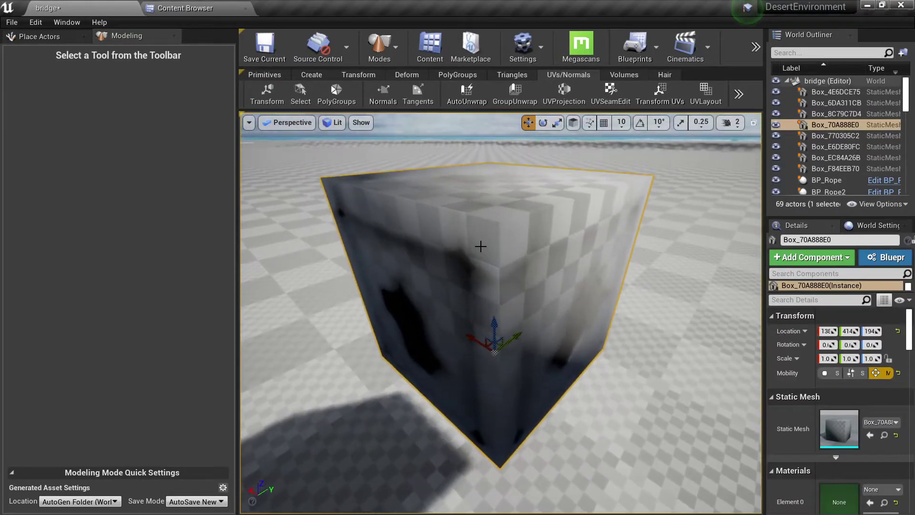
click(424, 96)
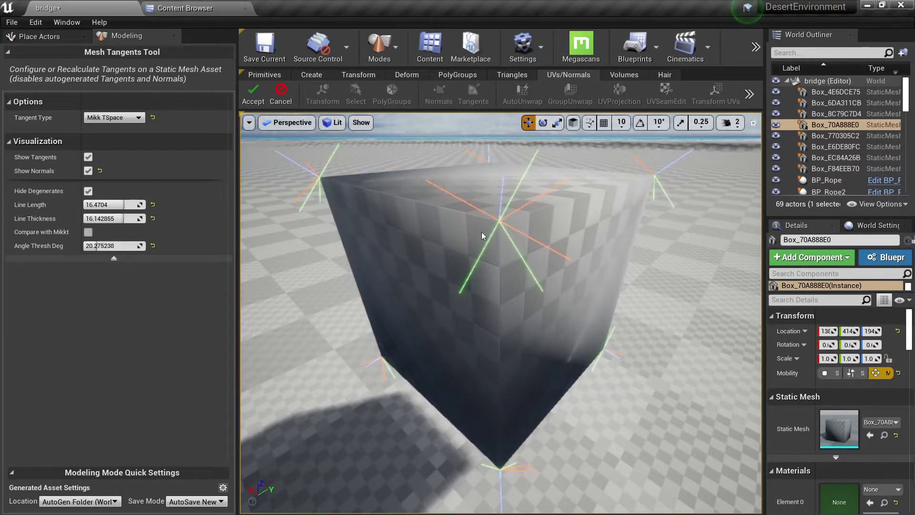
mouse_move(415, 224)
right_down()
mouse_move(408, 203)
mouse_move(405, 232)
right_up()
Step: Hide the tangent and normal lines and reset line length to 2.0 and line thickness to 3.0
click(88, 156)
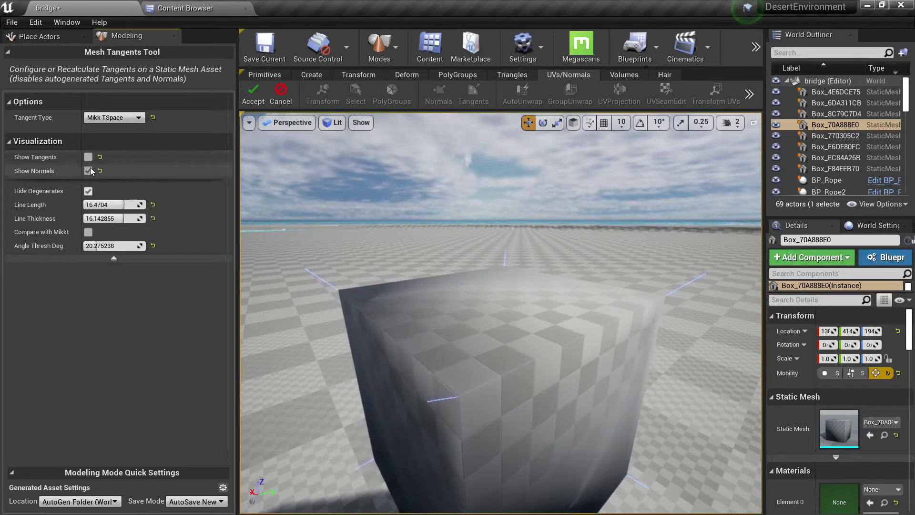
click(88, 170)
click(152, 205)
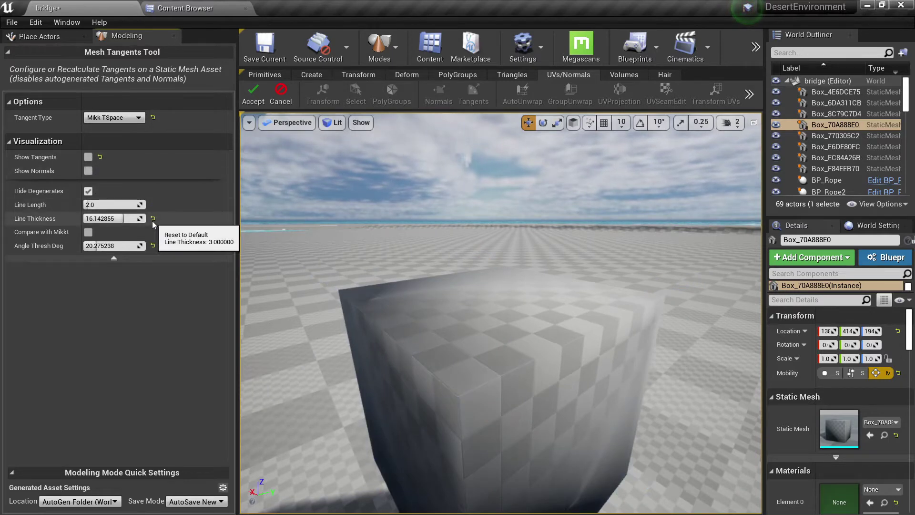
click(152, 218)
right_drag(353, 298, 337, 300)
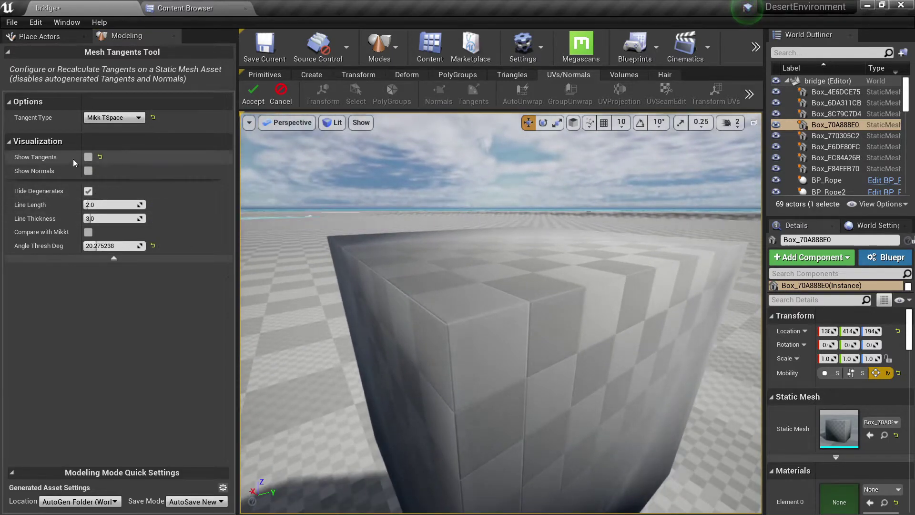
Step: Turn on the display of both tangents and normals for the box
click(89, 158)
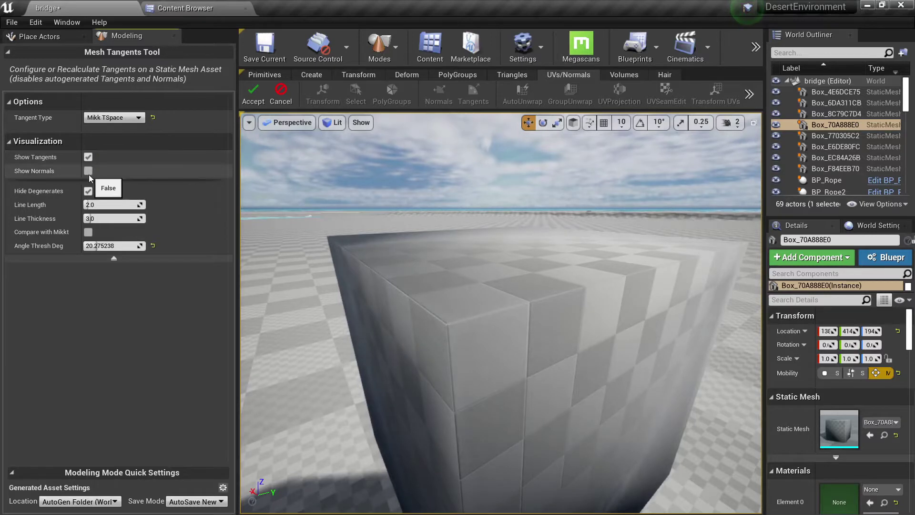
click(89, 173)
right_drag(353, 286, 332, 290)
Step: Increase the tangent visualization's line length to about 10 and its line thickness to 25
mouse_move(438, 313)
right_down()
mouse_move(419, 334)
mouse_move(438, 312)
right_up()
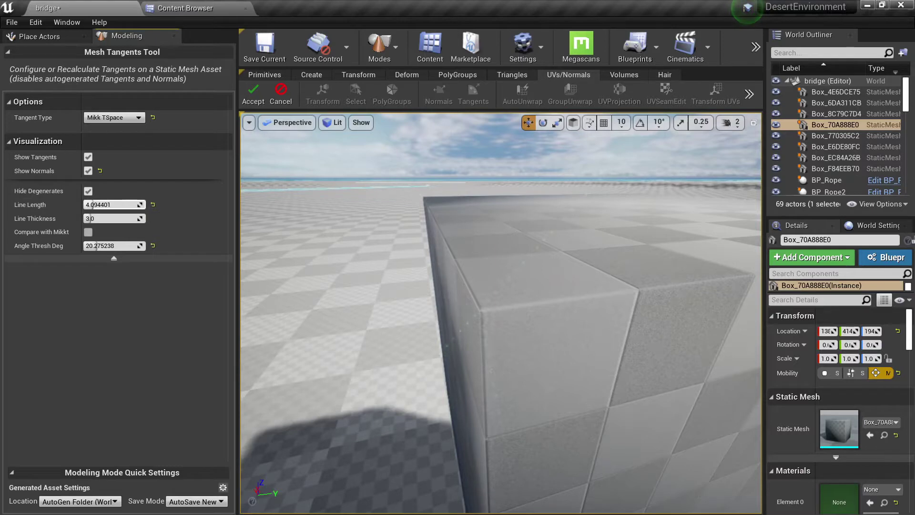
drag(108, 205, 143, 218)
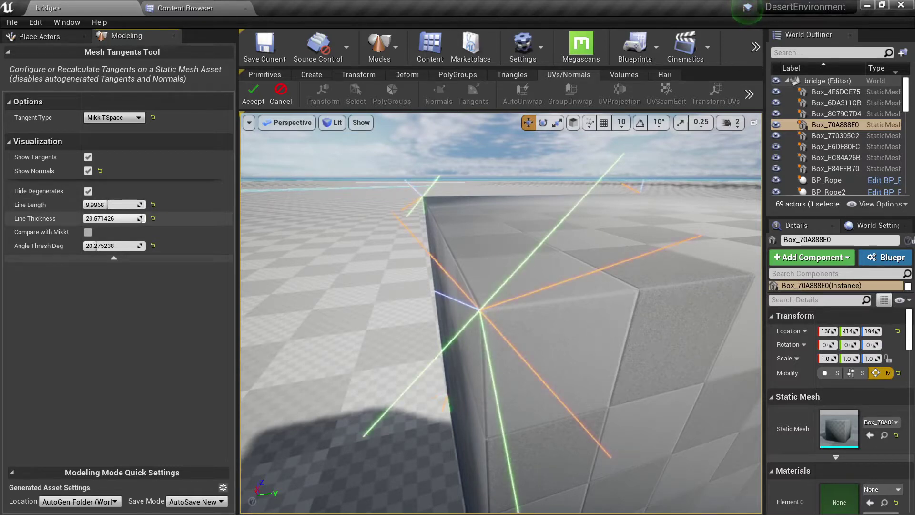
right_drag(324, 301, 342, 300)
key(s)
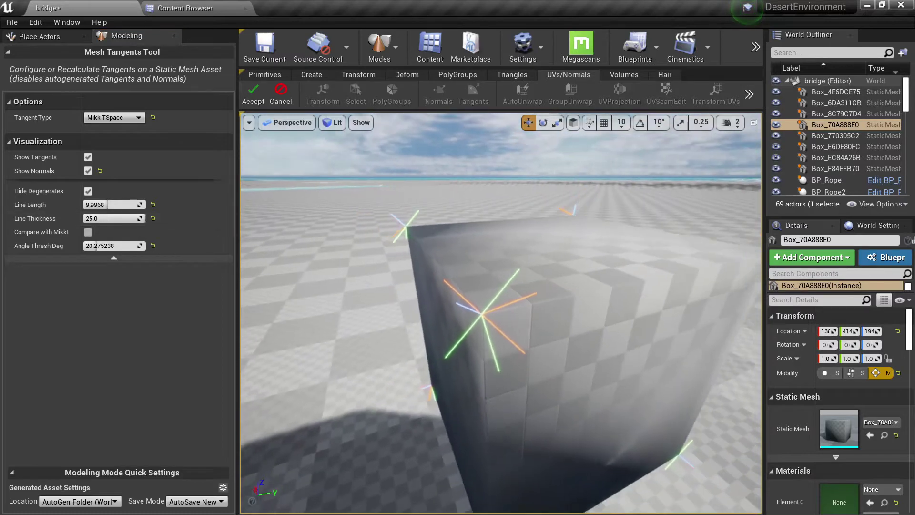
Step: Set the visualization line length to about 10.34 and examine the tangent and normal lines around the box's corners
mouse_move(109, 204)
mouse_down()
mouse_move(119, 204)
mouse_move(88, 204)
mouse_move(116, 204)
mouse_move(97, 205)
mouse_move(109, 205)
mouse_up()
key(d)
right_drag(483, 313, 481, 276)
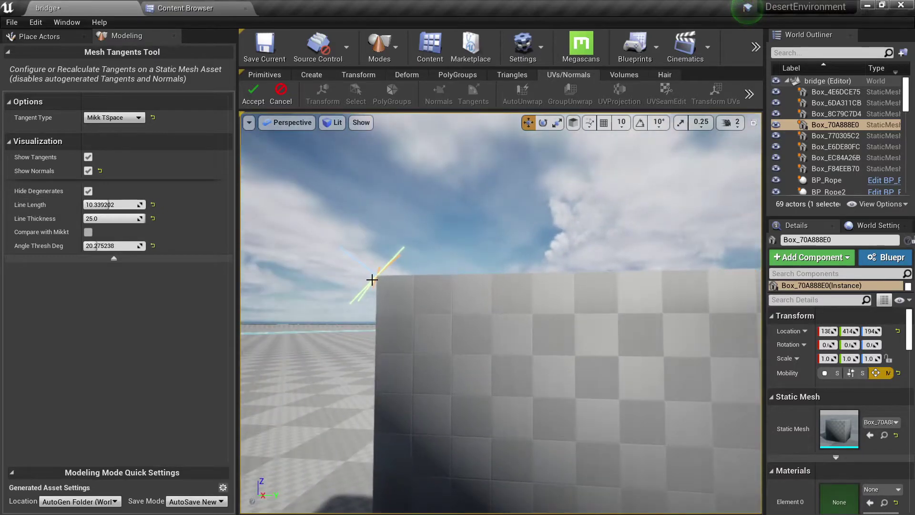
key(d)
right_drag(501, 313, 396, 340)
key(s)
key(d)
key(w)
key(e)
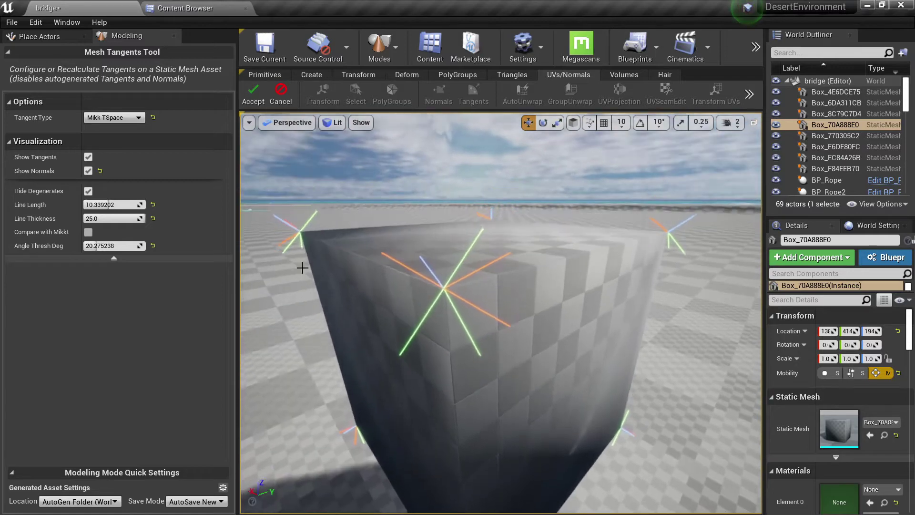
Step: Compare the Fast Mikk TSpace, Per Triangle and Mikk TSpace tangent types on the box
click(126, 122)
click(115, 133)
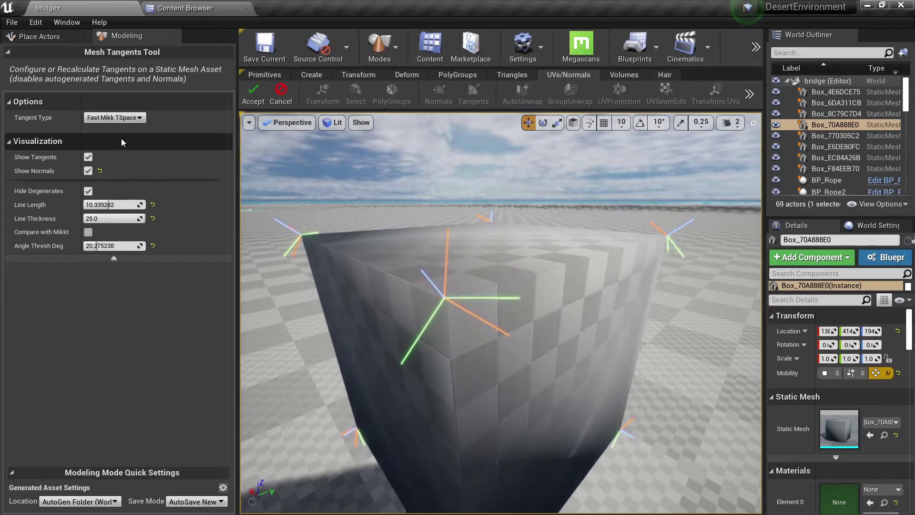
right_drag(477, 286, 462, 286)
click(126, 117)
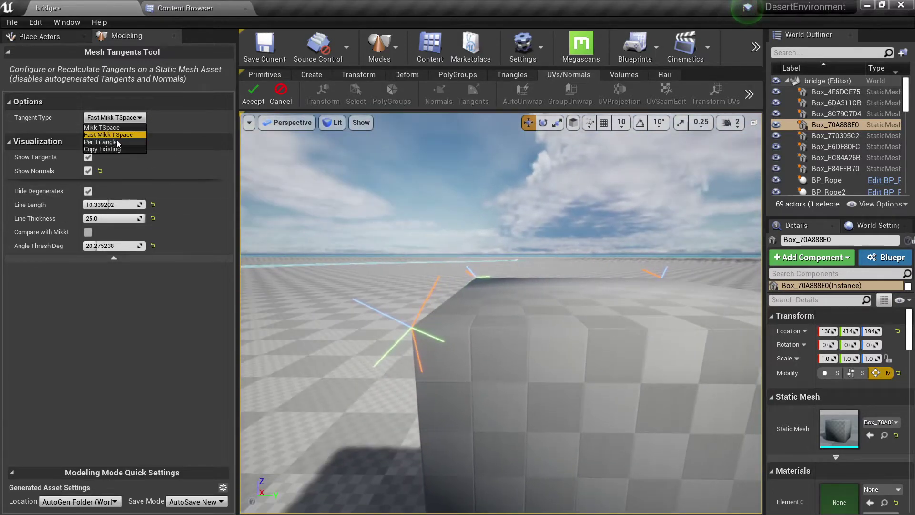
click(117, 139)
click(114, 118)
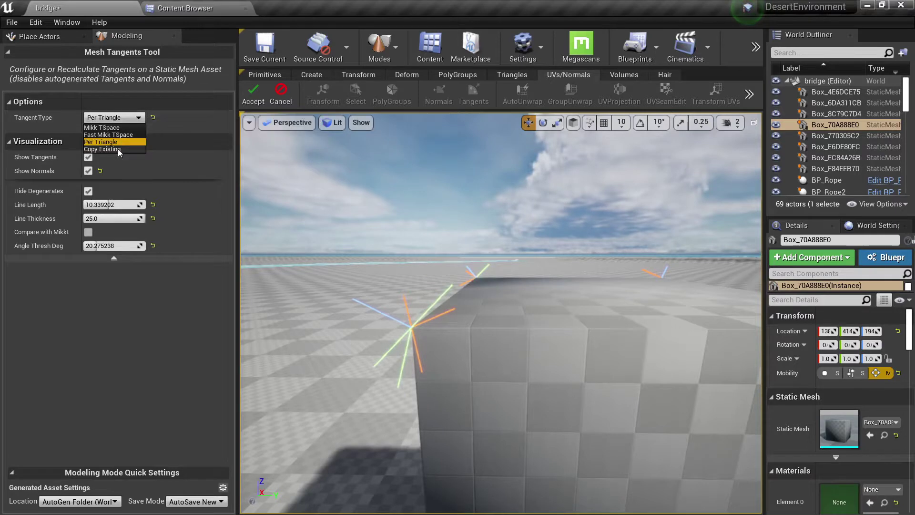
click(120, 128)
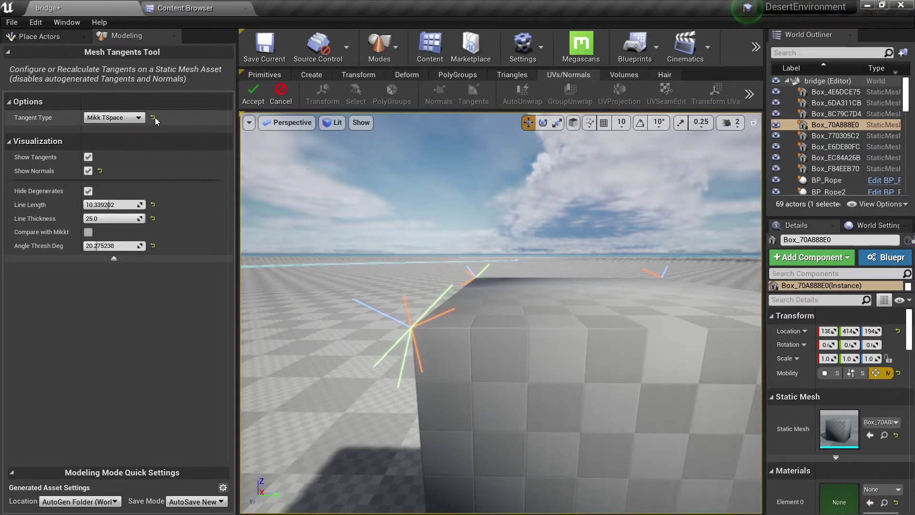
Step: Return the tangent type to Fast Mikk TSpace and accept the recalculated tangents on the box
click(154, 117)
click(140, 119)
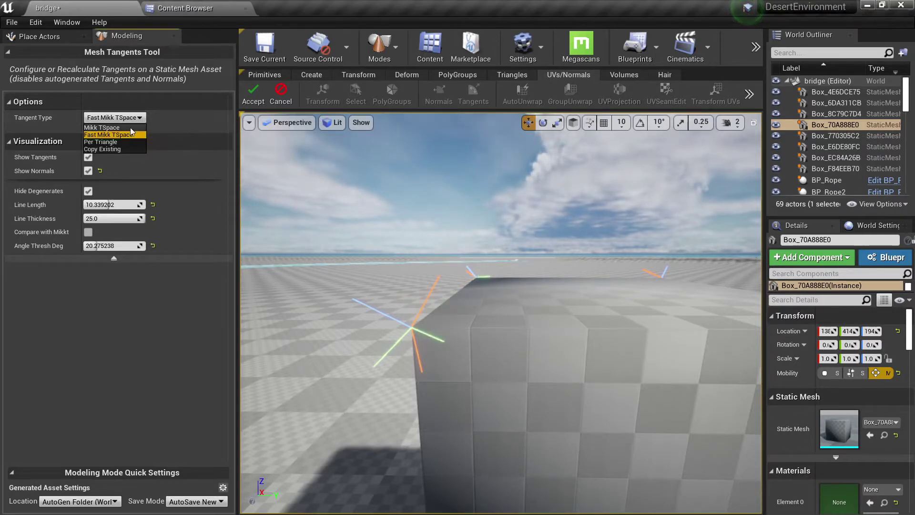
click(126, 135)
click(125, 118)
click(110, 135)
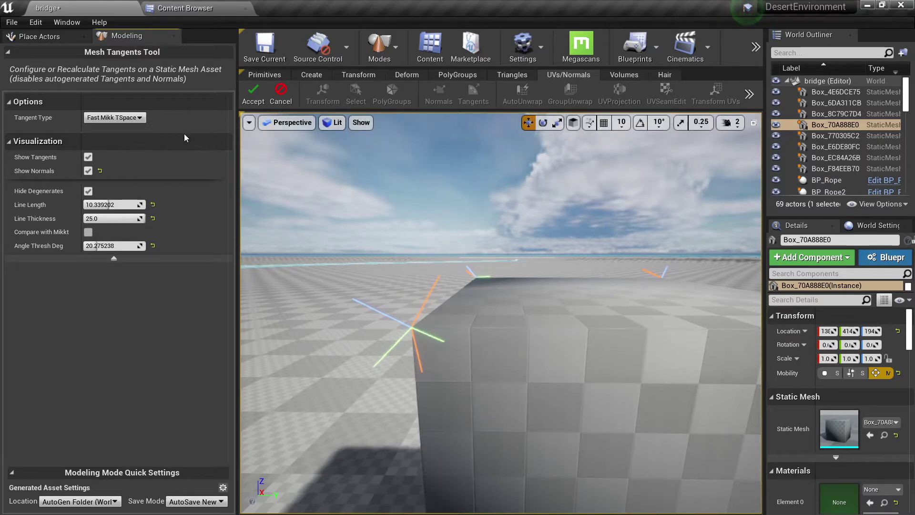
right_drag(397, 303, 452, 386)
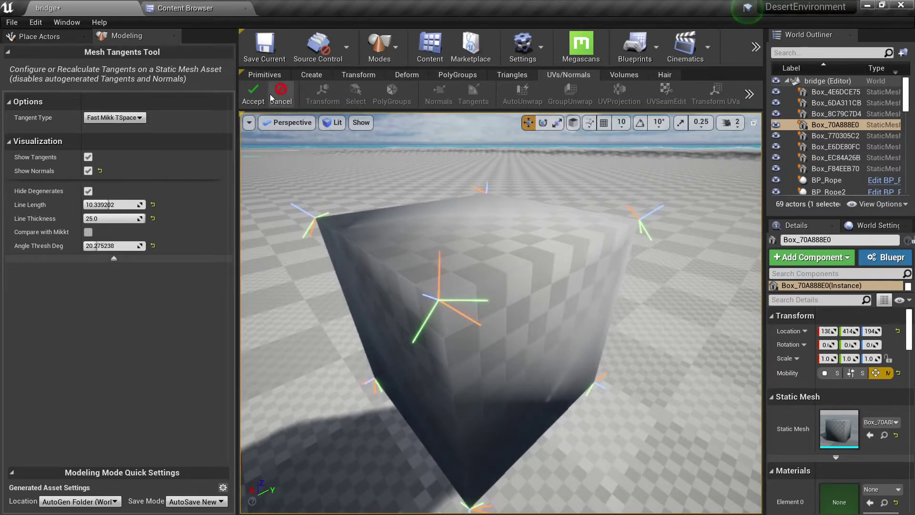
click(255, 94)
mouse_move(429, 296)
right_down()
mouse_move(434, 250)
mouse_move(416, 309)
right_up()
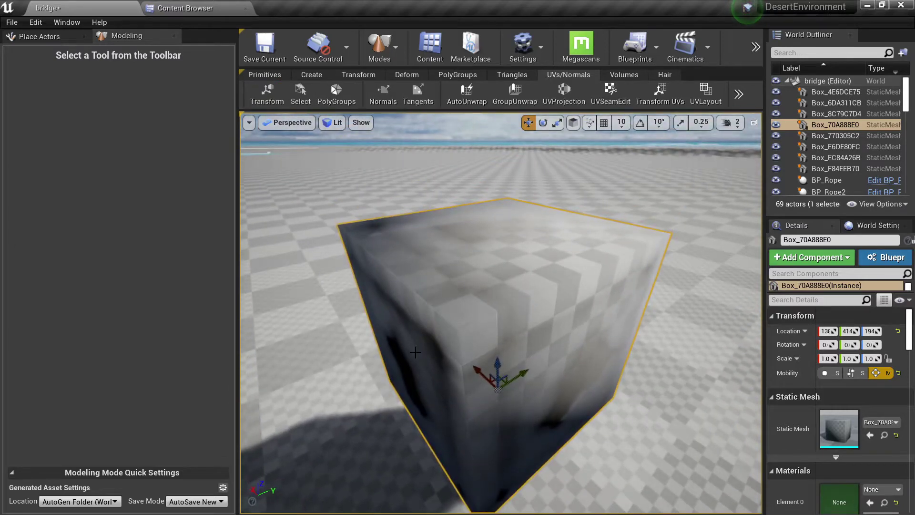
Step: Start AutoUnwrap on the box and try the No Scaling UV scale mode, returning it to Normalize to Bounds
click(474, 98)
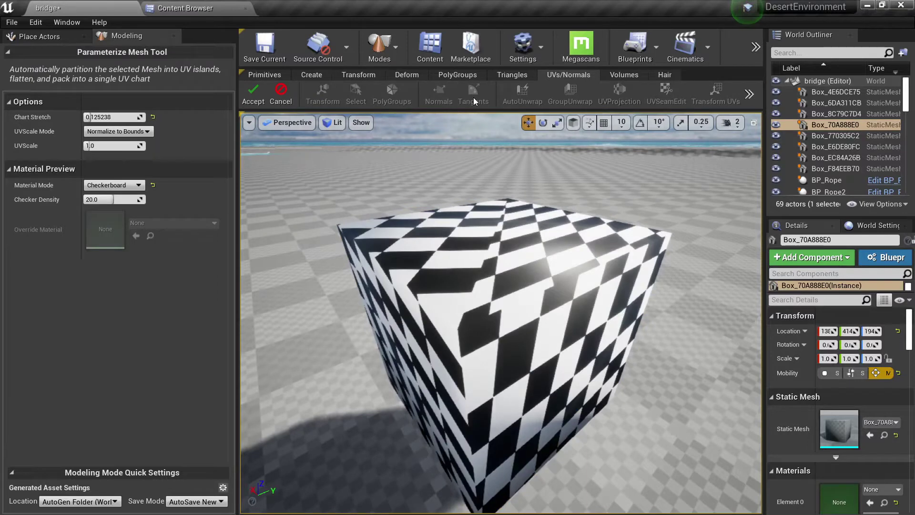
right_drag(486, 174, 496, 153)
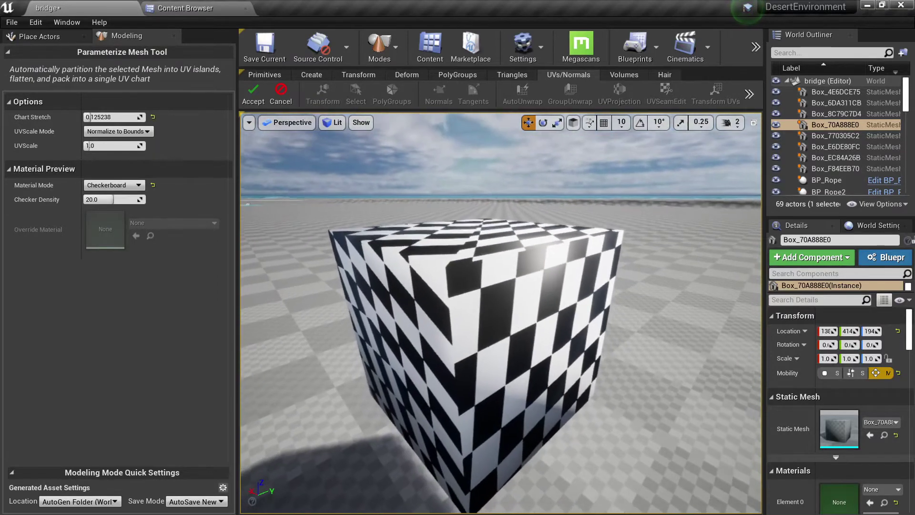
right_drag(325, 176, 325, 193)
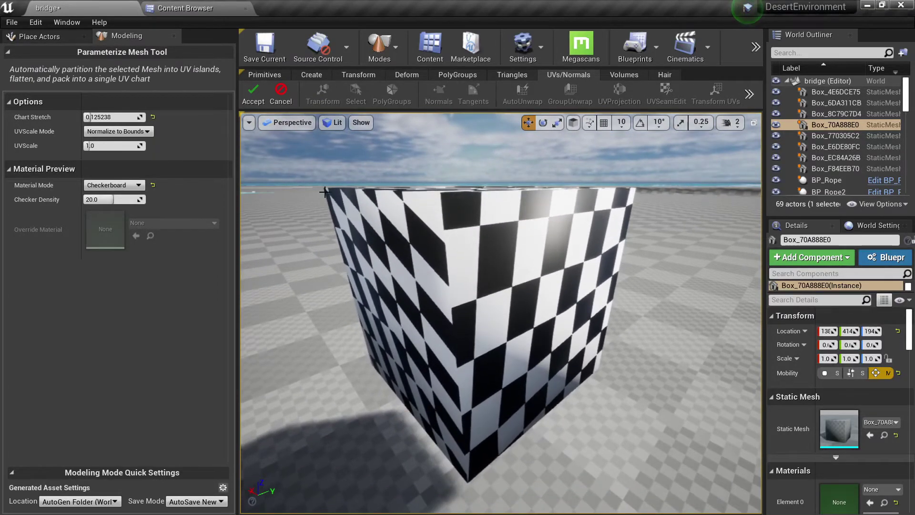
click(116, 129)
click(118, 140)
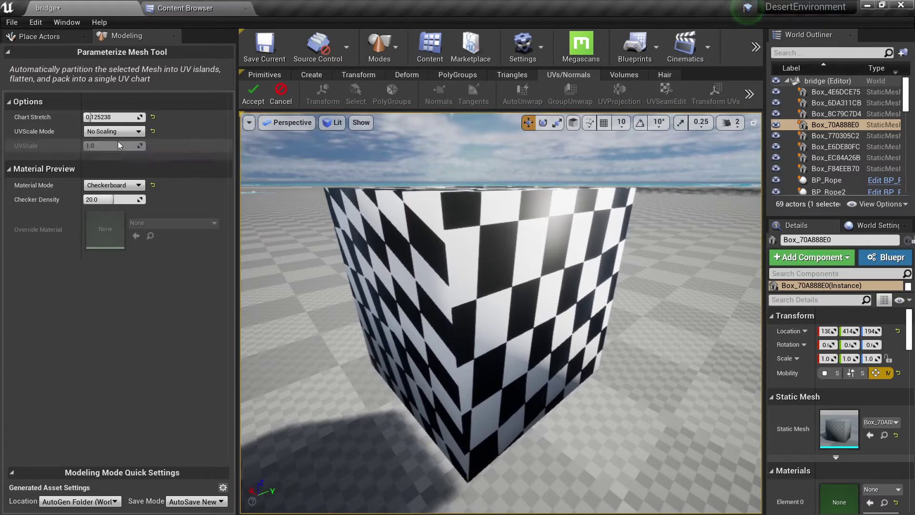
click(119, 131)
click(114, 148)
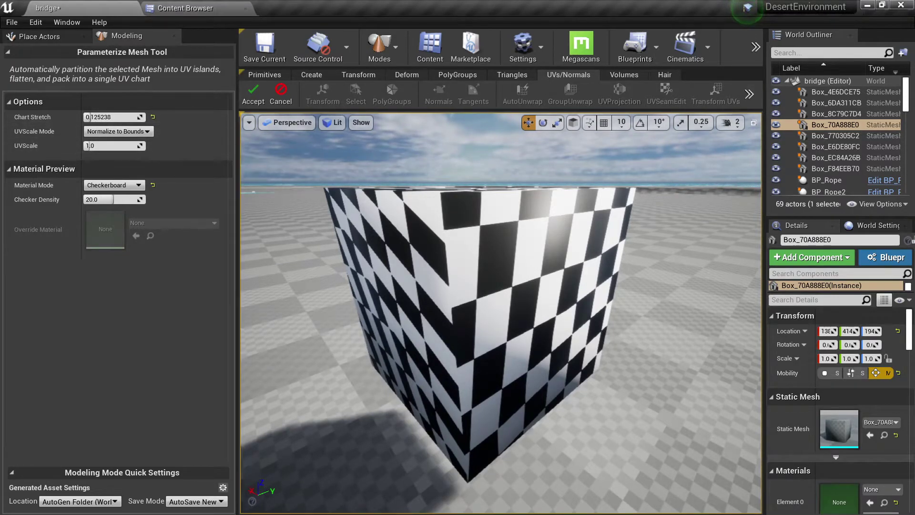
right_drag(501, 312, 462, 296)
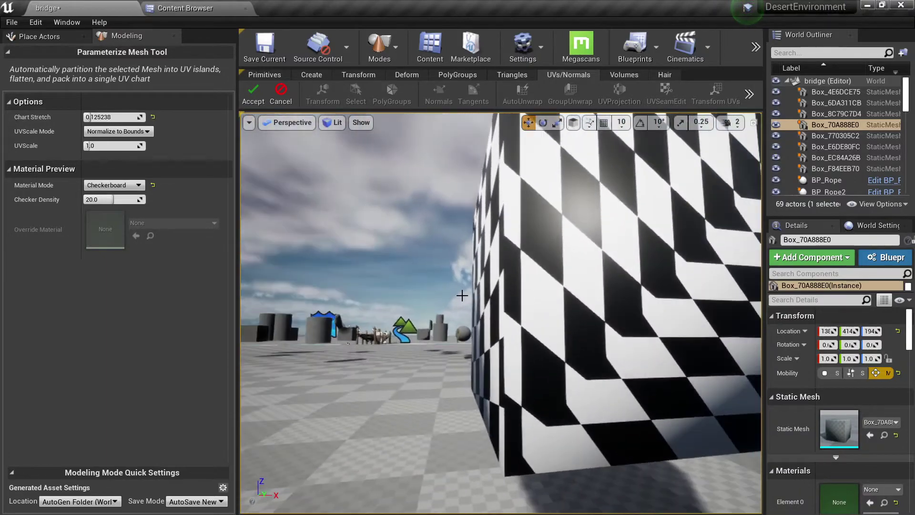
Step: Try a chart stretch of about 0.36 on the box's unwrap and reset it to the default 0.11
drag(109, 118, 123, 117)
right_drag(458, 286, 448, 324)
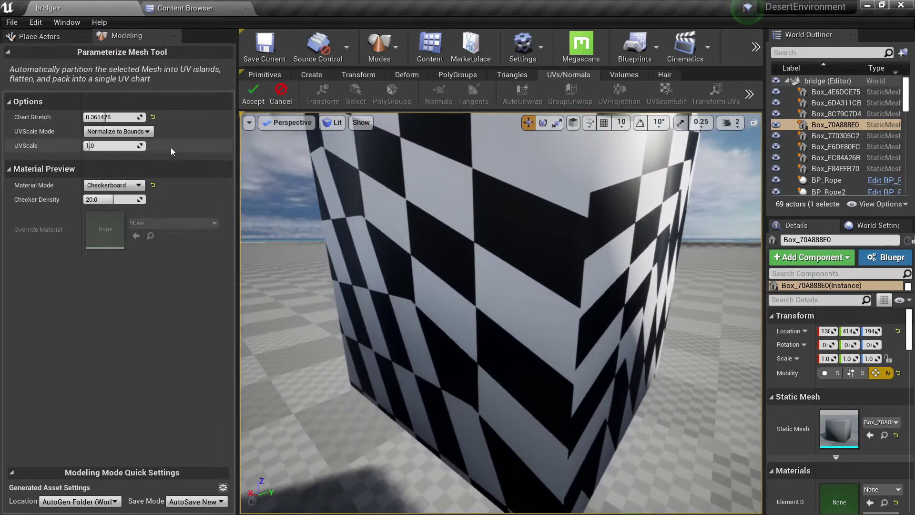
click(153, 117)
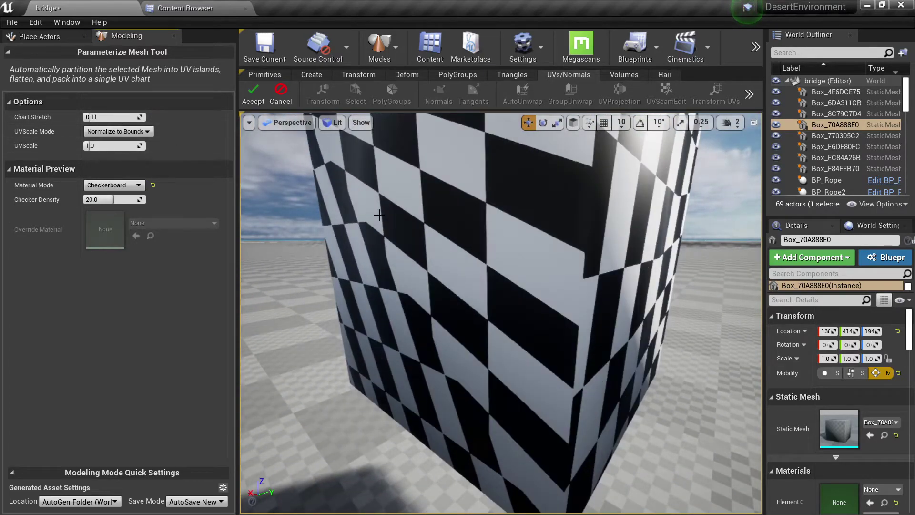
Step: Try a UV scale of 2.0 on the box, restore it to 1.0 and cancel the automatic unwrap
right_drag(378, 214, 323, 222)
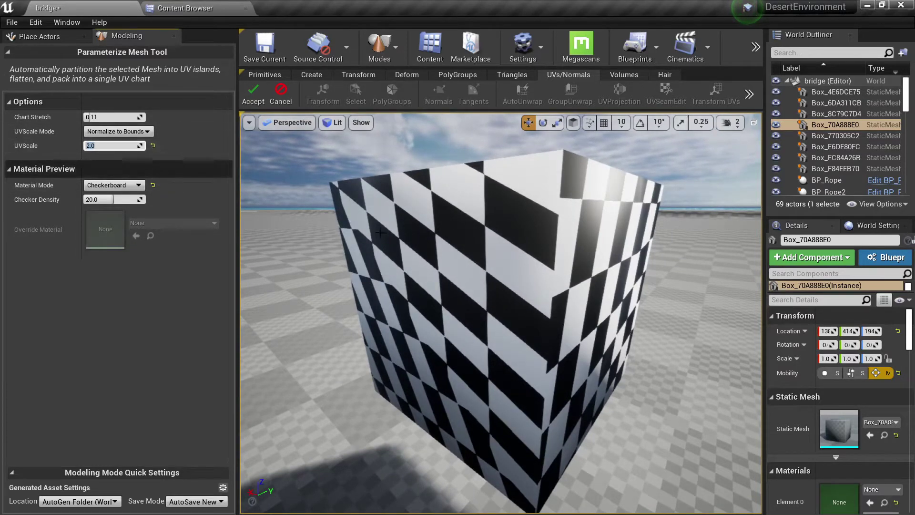
right_drag(333, 214, 320, 216)
click(128, 145)
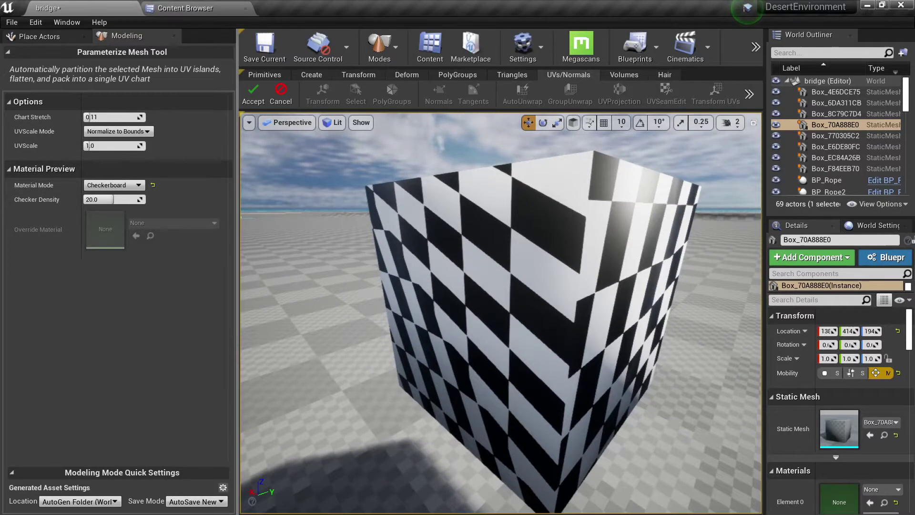
mouse_move(299, 256)
right_down()
mouse_move(333, 254)
mouse_move(310, 255)
right_up()
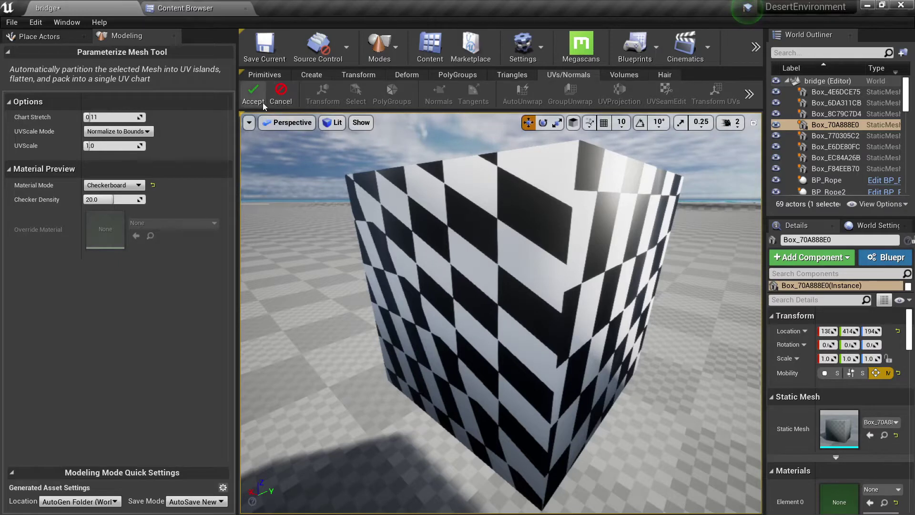
click(277, 103)
Step: Start GroupUnwrap on the box, try the Auto and Existing UVs island modes, and cancel the tool
right_drag(445, 269, 445, 315)
click(516, 96)
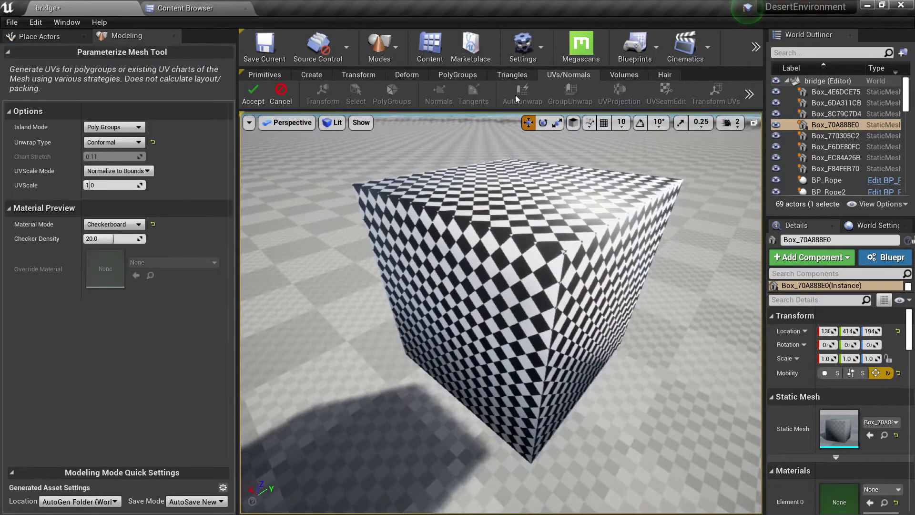
key(w)
right_drag(544, 262, 519, 264)
click(129, 125)
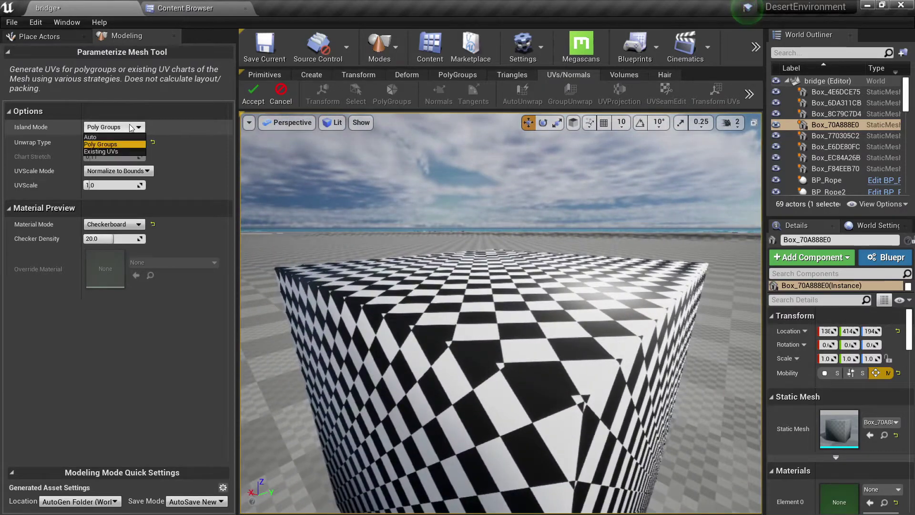
click(99, 135)
click(116, 126)
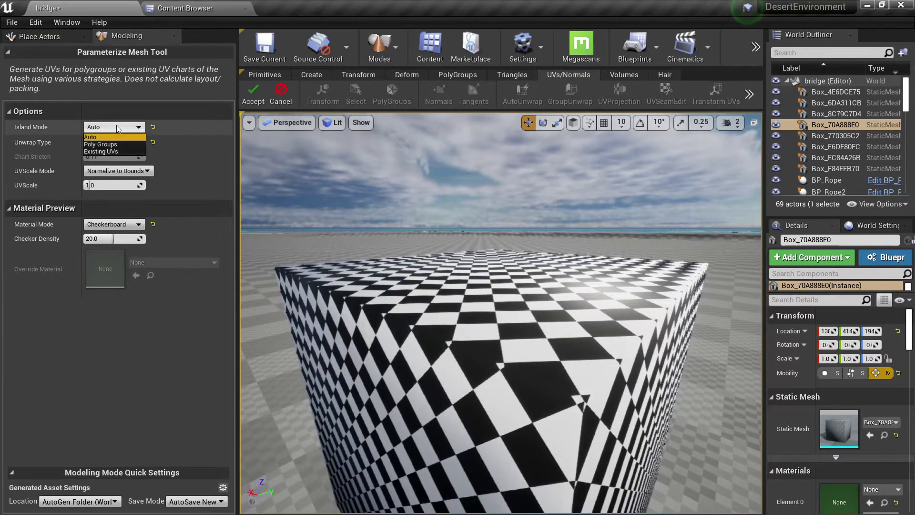
click(109, 153)
mouse_move(500, 286)
right_down()
mouse_move(500, 315)
mouse_move(500, 286)
right_up()
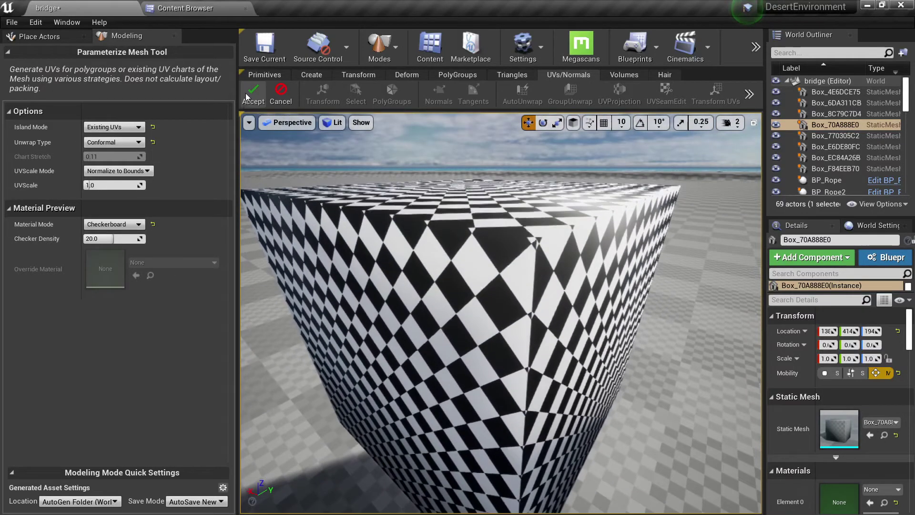
click(282, 100)
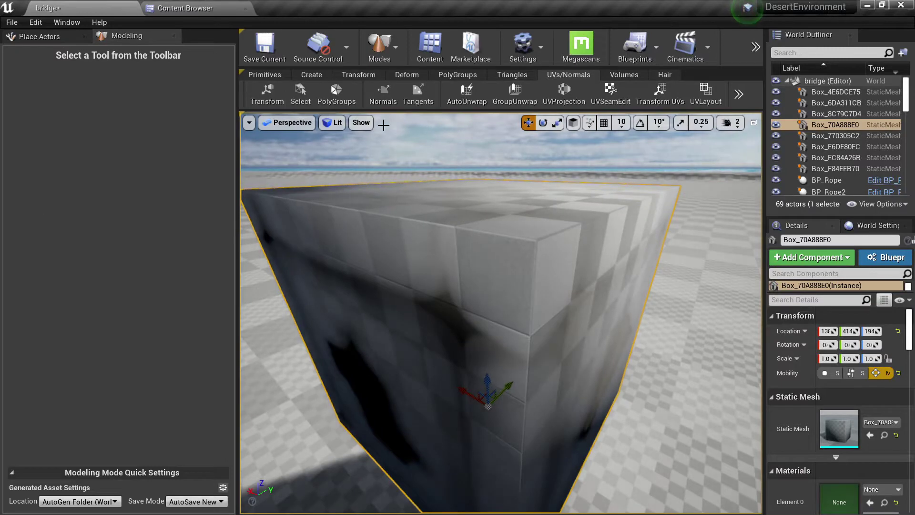
Step: Preview the box's polygroups with the Find PolyGroups tool and cancel it
click(340, 101)
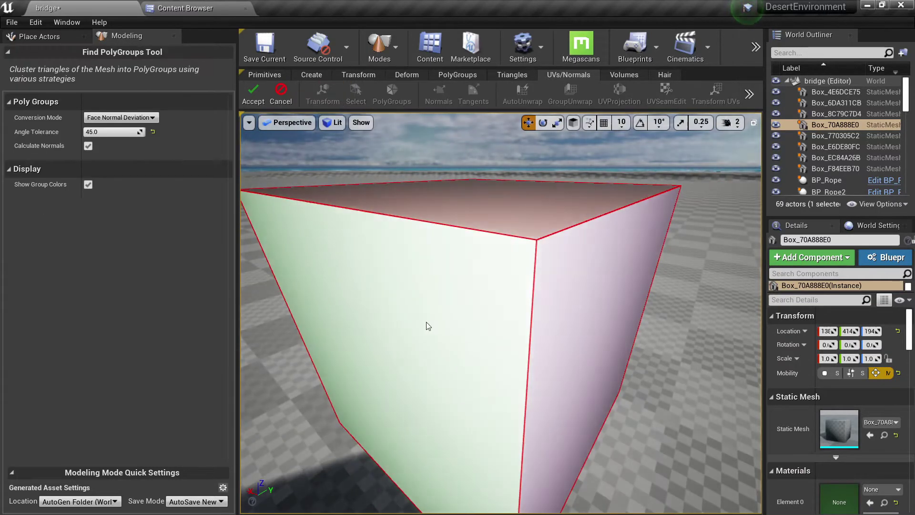
right_drag(427, 325, 293, 147)
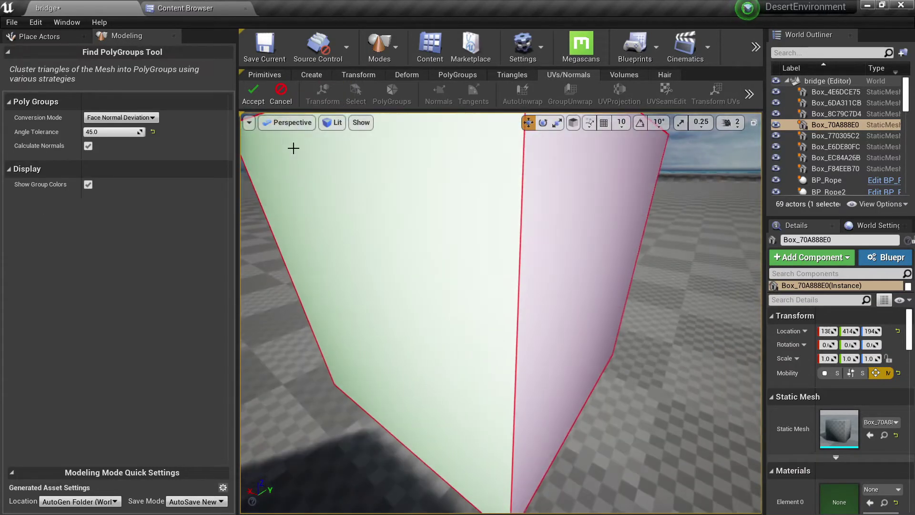
click(288, 101)
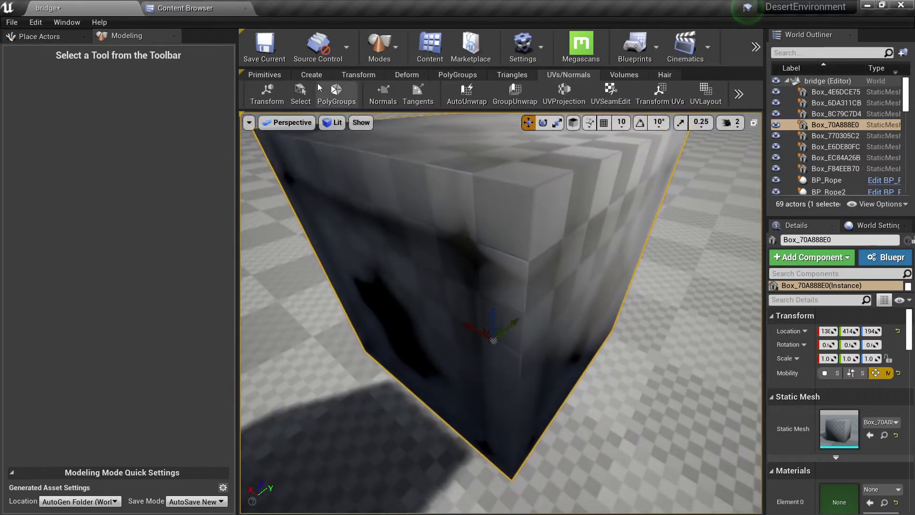
Step: Brush-select the box's near side face and an adjoining side triangle, create a polygroup from them and accept the edit
click(300, 98)
click(435, 271)
click(590, 286)
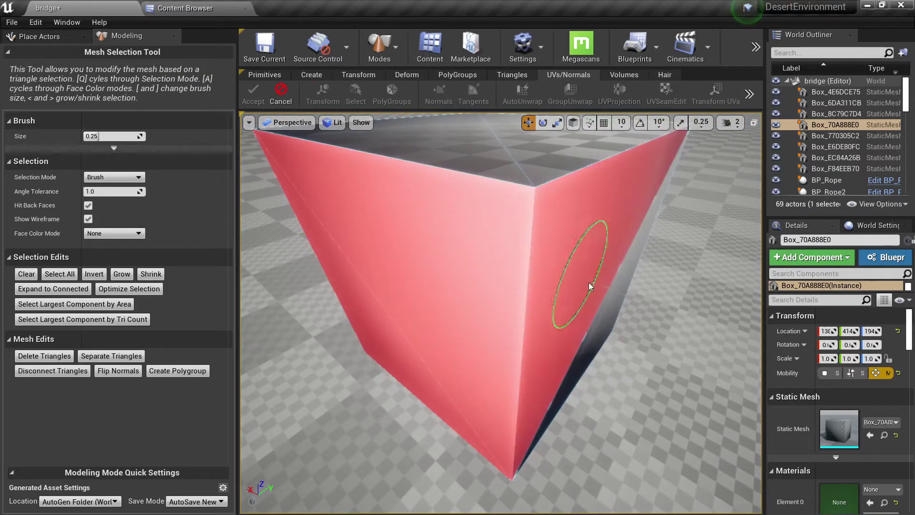
click(162, 372)
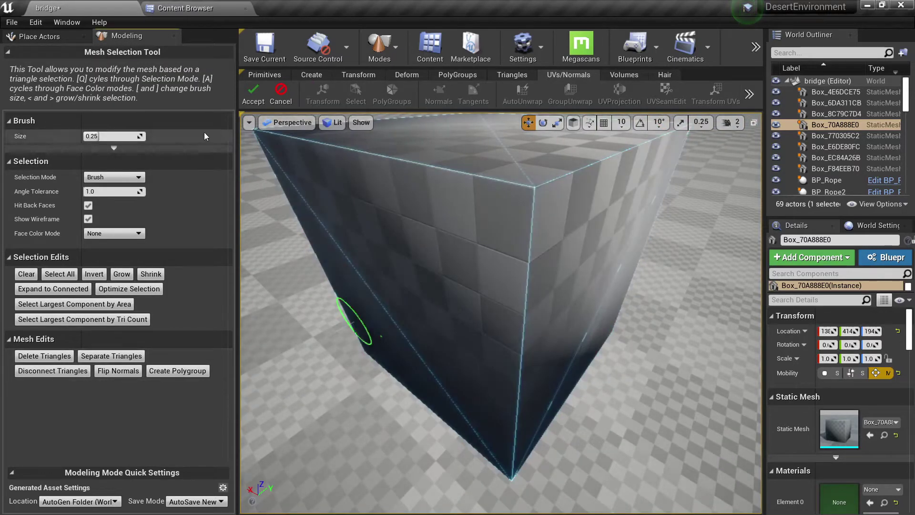
click(253, 98)
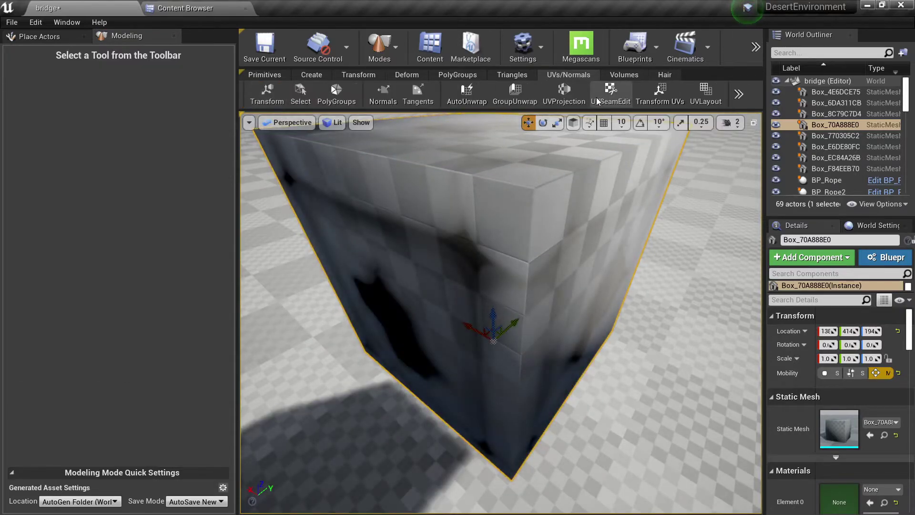
Step: Start GroupUnwrap on the box, set the island mode to Poly Groups and inspect the checkerboard mapping
click(519, 99)
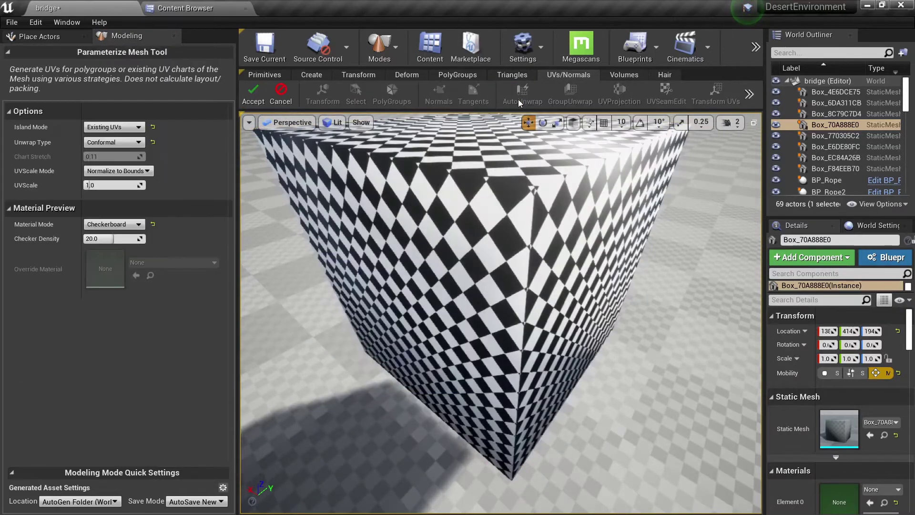
right_drag(500, 286, 543, 243)
right_drag(500, 314, 501, 329)
click(111, 127)
click(103, 147)
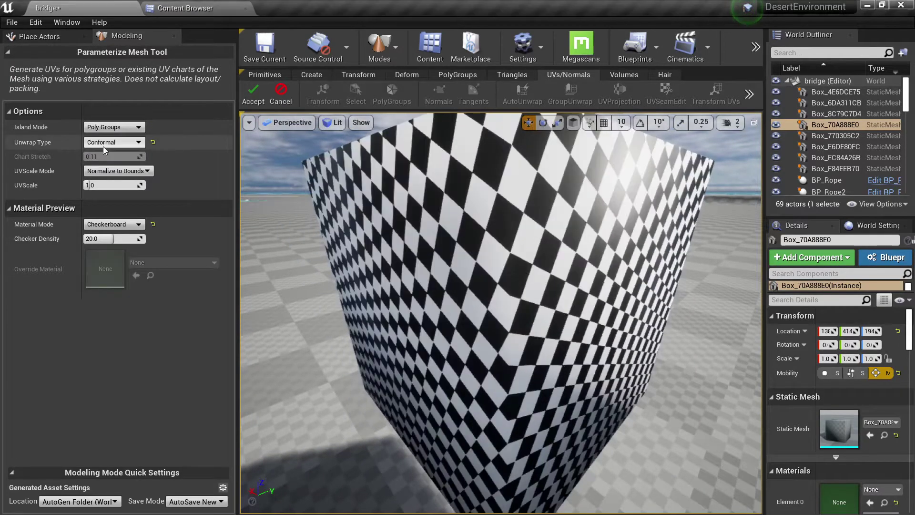
right_drag(500, 286, 443, 305)
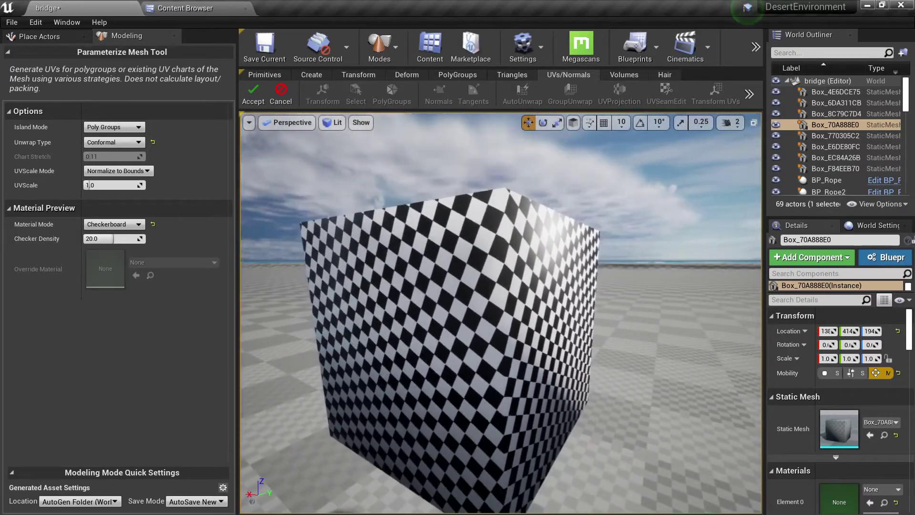
Step: Try the Exp Map unwrap type, set it to Min Stretch and inspect the checkerboard mapping on the box
click(114, 142)
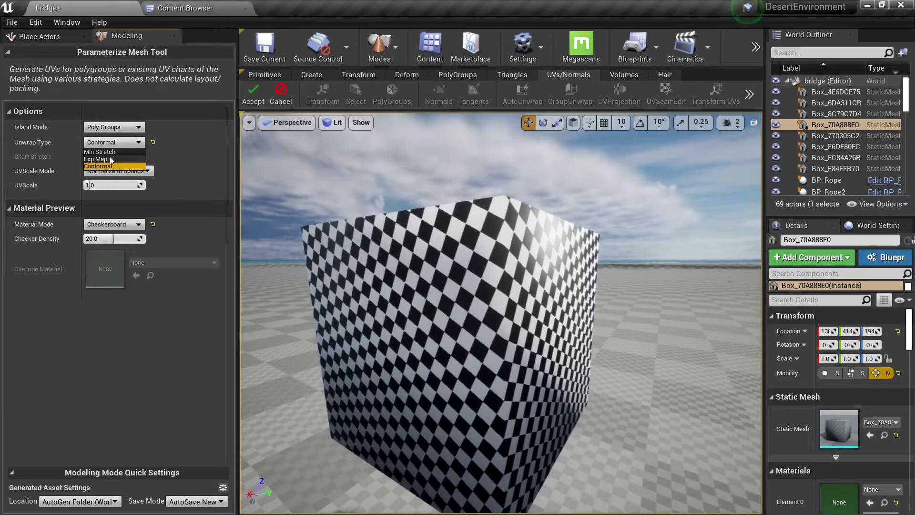
click(110, 158)
click(124, 142)
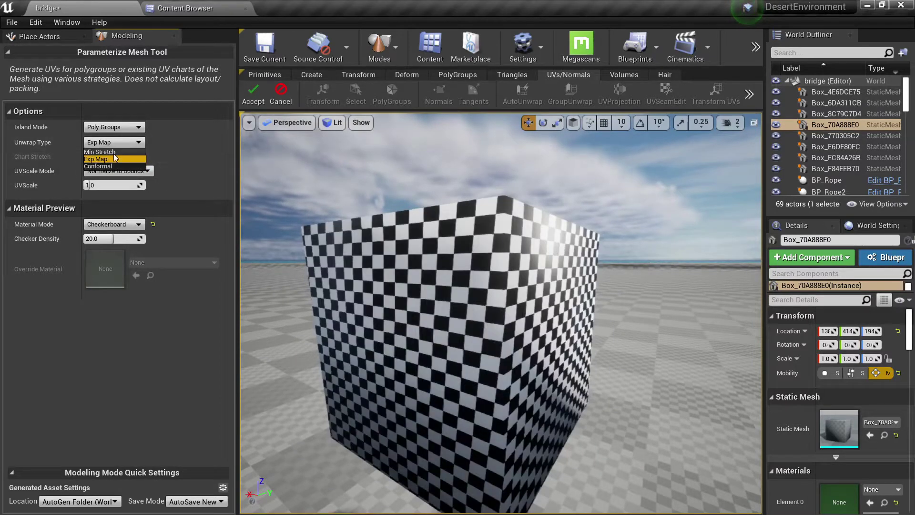
click(114, 152)
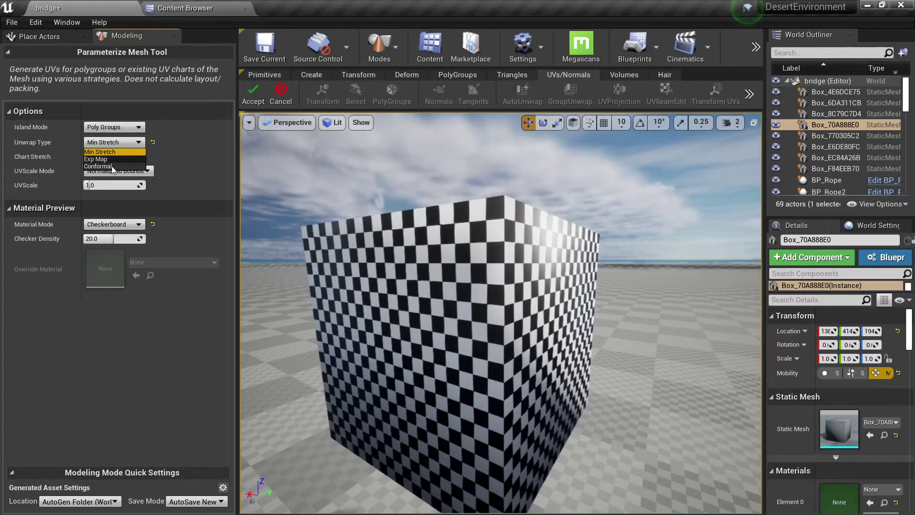
right_drag(381, 239, 396, 257)
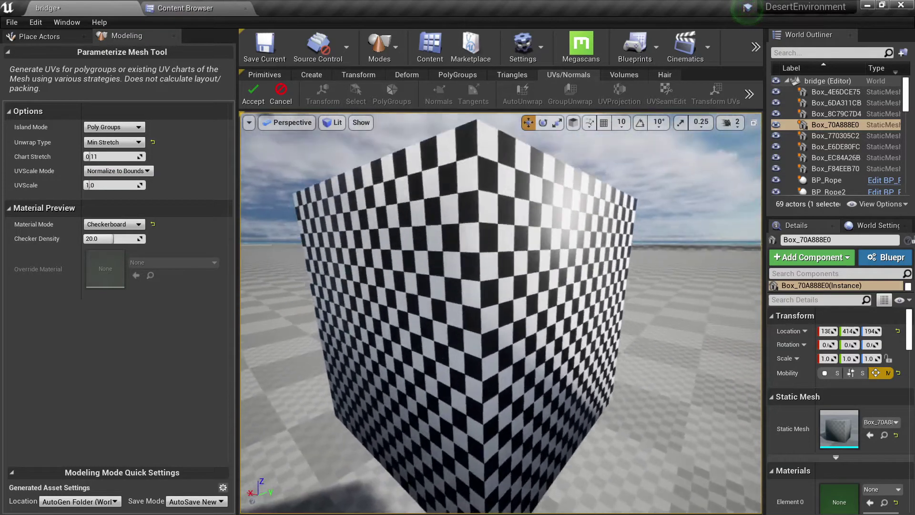
right_drag(429, 310, 429, 310)
Step: Try UVScale values of 2.0 and 1.0, set the UVScale to 0.5 and accept the unwrap
click(141, 185)
text(2)
key(Return)
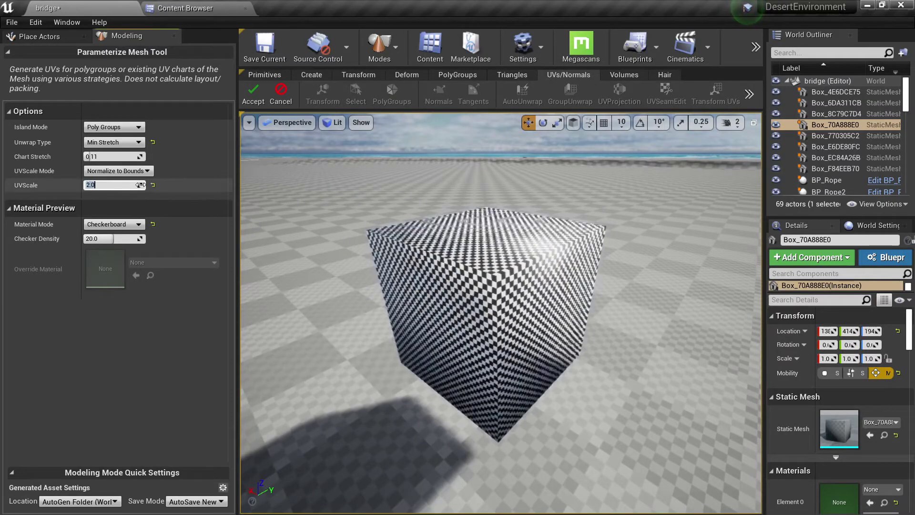
text(1.0)
key(Return)
text(0.5)
key(Return)
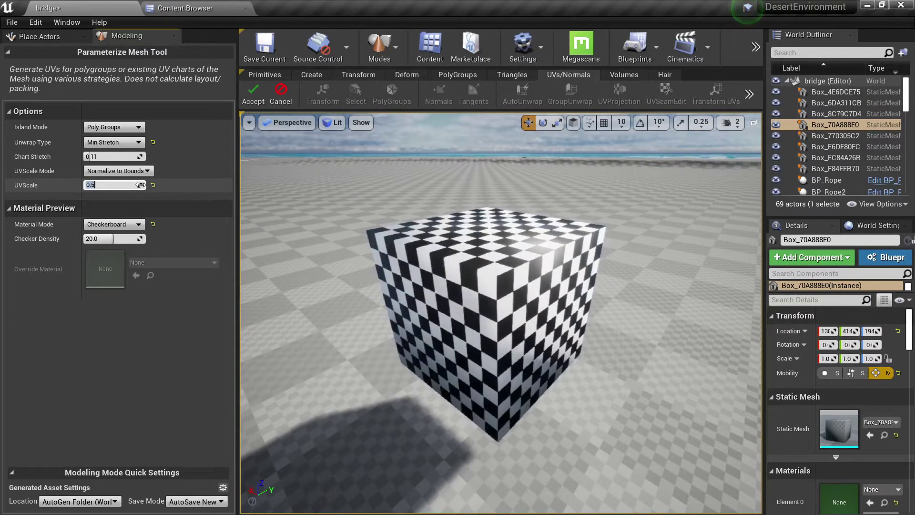
scroll(316, 186, up, 5)
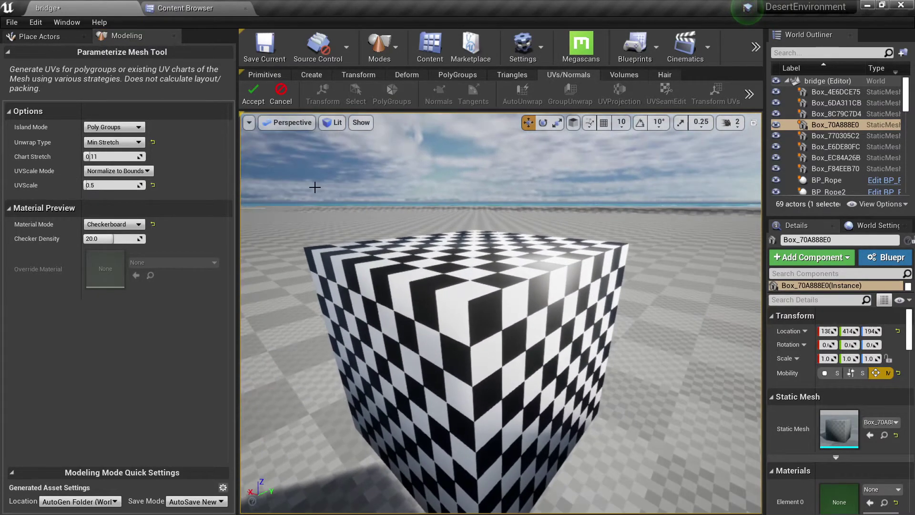
click(253, 92)
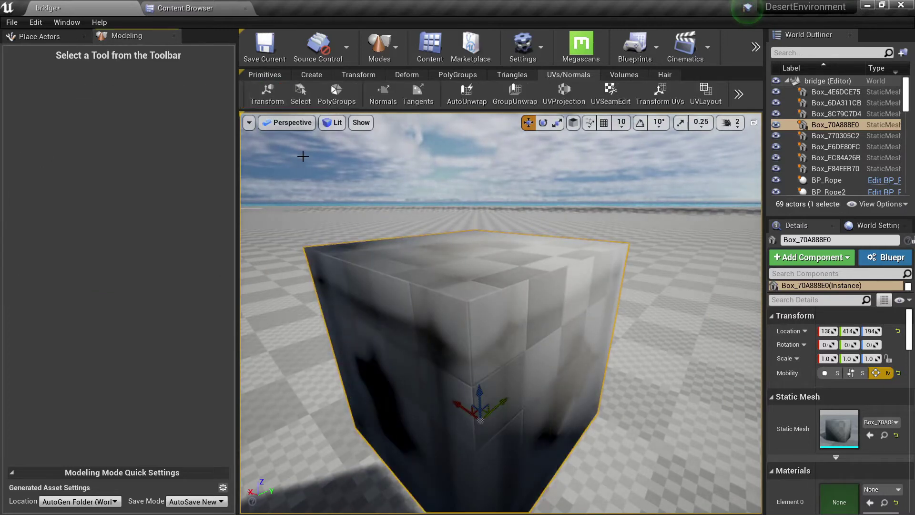
Step: Filter the Megascans Surfaces folder to material instances and apply the Stone_Wall_2x2_M material to the box
click(209, 4)
click(78, 156)
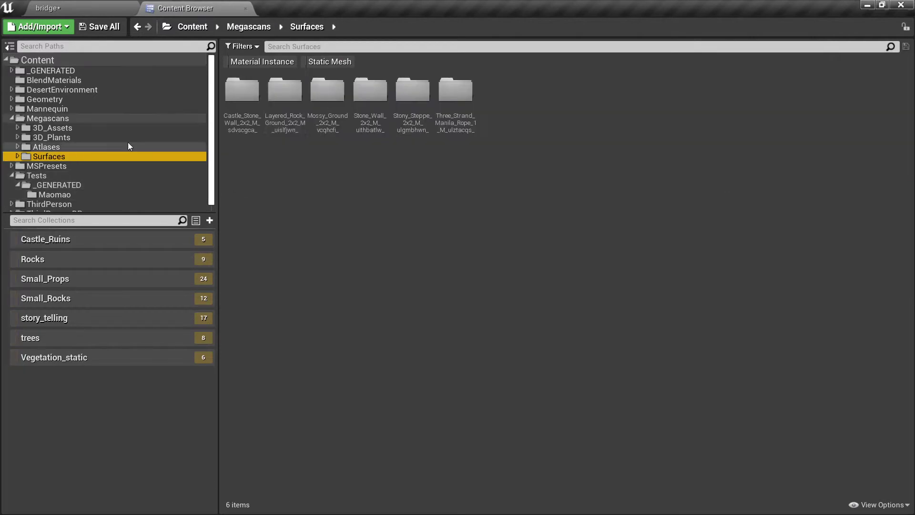
click(284, 65)
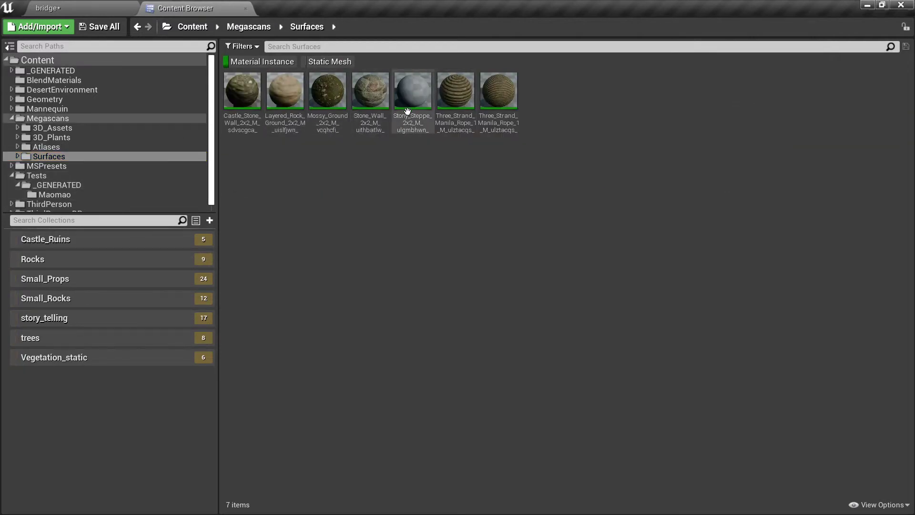
drag(370, 92, 446, 294)
right_drag(445, 293, 574, 143)
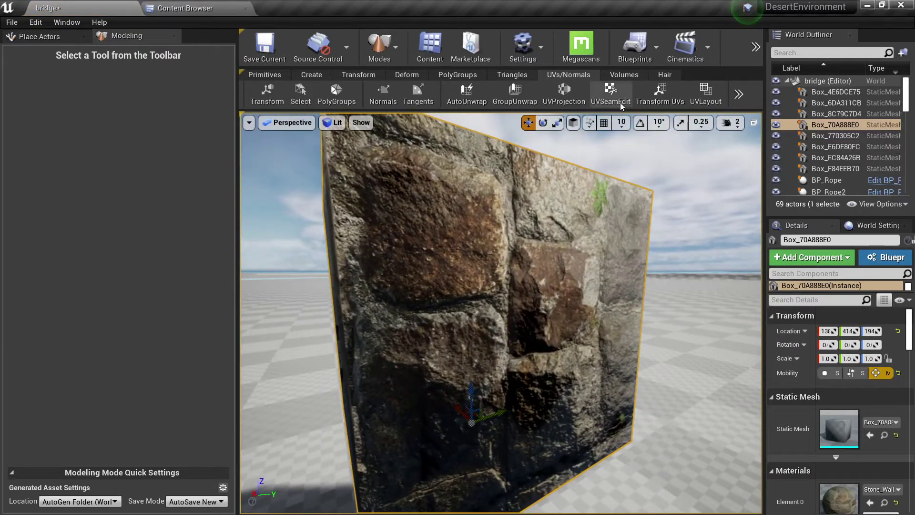
Step: Restart GroupUnwrap on the box, set the Material Mode to Keep Original and the UVScale to 2.0
click(512, 98)
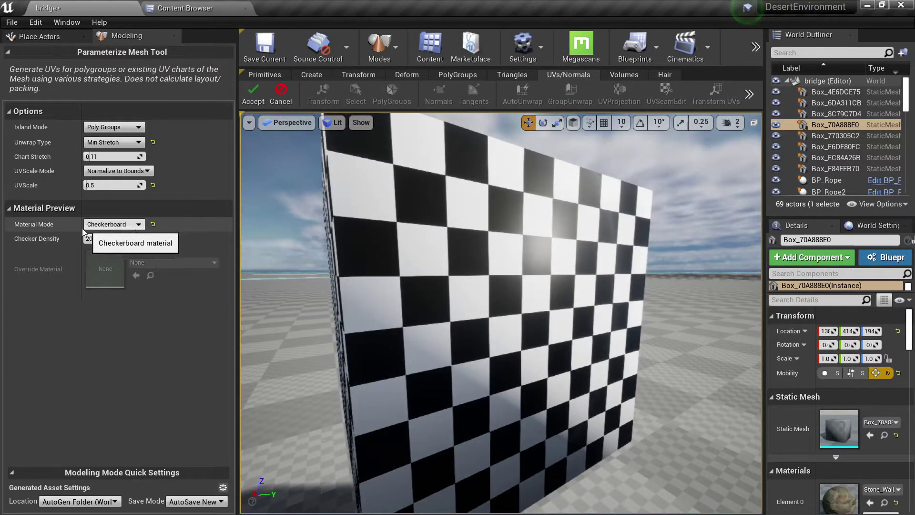
click(109, 225)
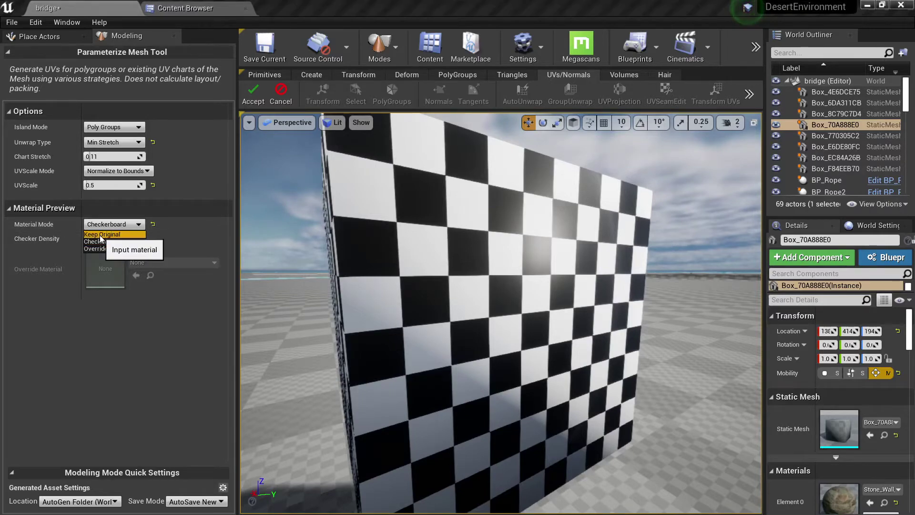
click(100, 235)
mouse_move(412, 278)
right_down()
mouse_move(411, 291)
mouse_move(412, 261)
mouse_move(411, 277)
right_up()
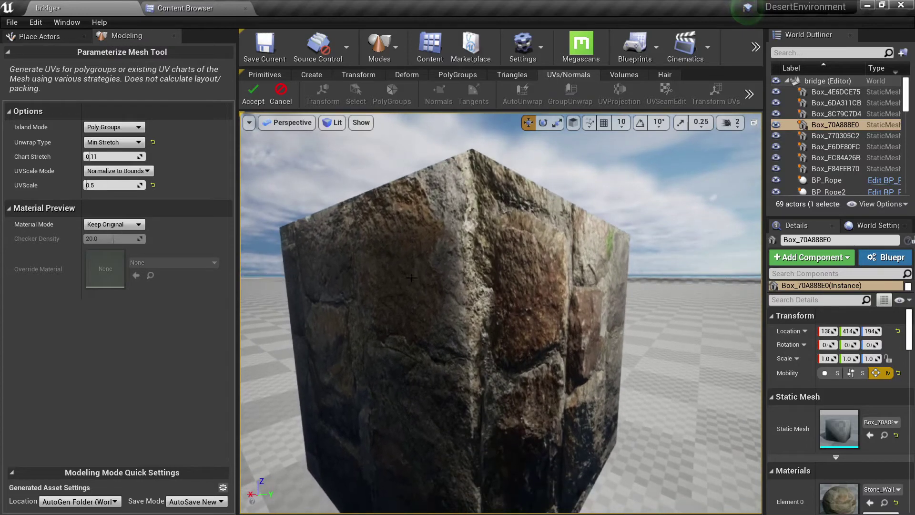
drag(411, 270, 412, 270)
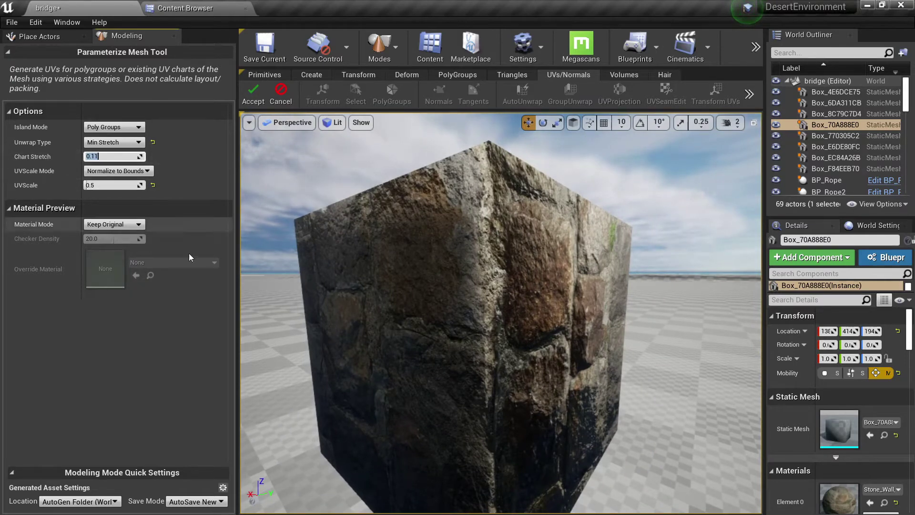
right_drag(267, 281, 243, 286)
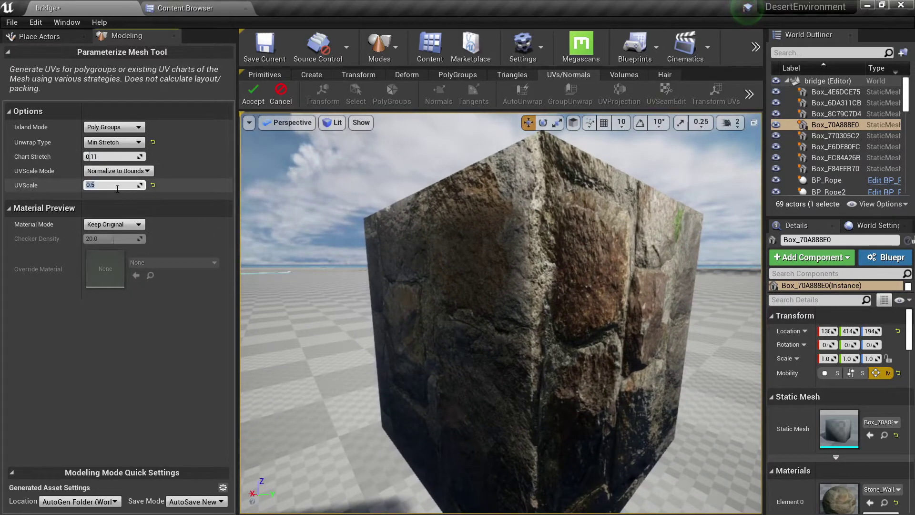
key(Return)
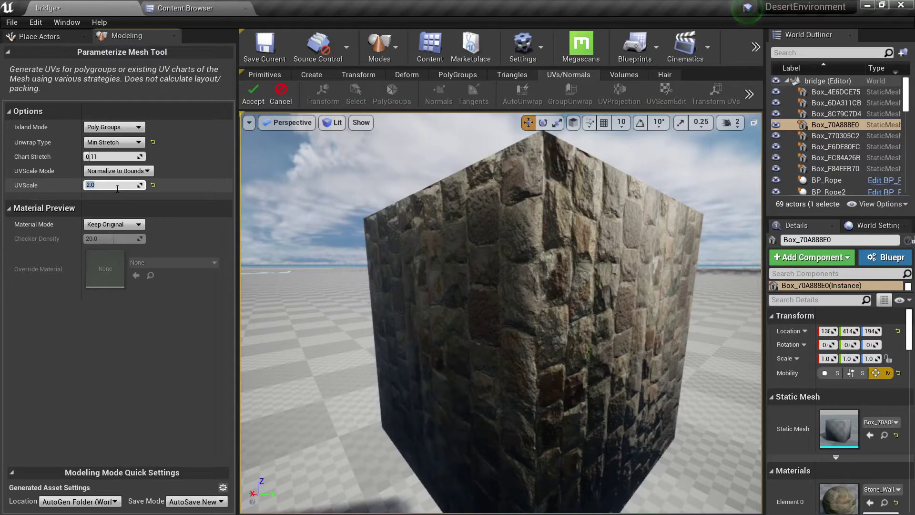
mouse_move(305, 257)
right_down()
mouse_move(286, 260)
mouse_move(334, 258)
mouse_move(305, 248)
right_up()
drag(434, 323, 434, 322)
Step: Switch the Material Mode to Checkerboard and inspect the mapping on the box's sides
click(113, 225)
click(107, 238)
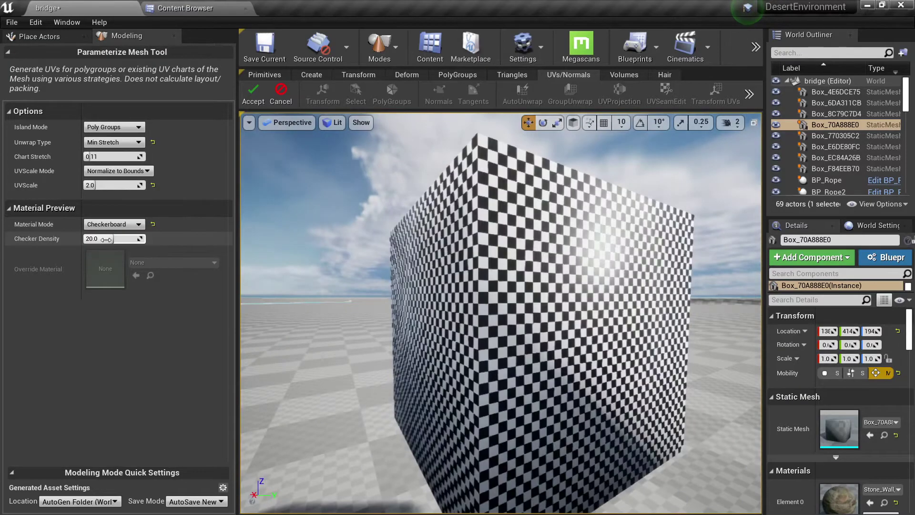
right_drag(501, 313, 500, 372)
drag(434, 323, 434, 323)
Step: Set the Material Mode to Override with the Mossy_Ground_2x2_M material from the Surfaces folder and accept the unwrap
click(139, 224)
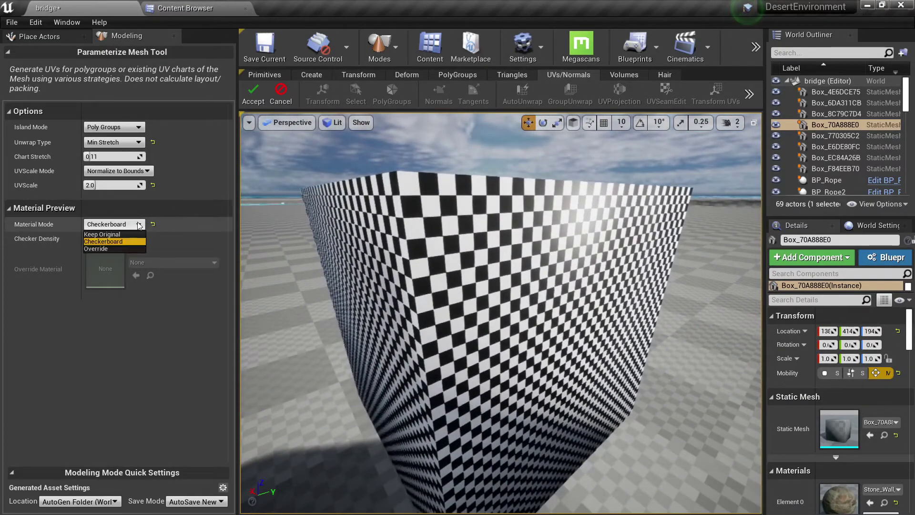
click(105, 249)
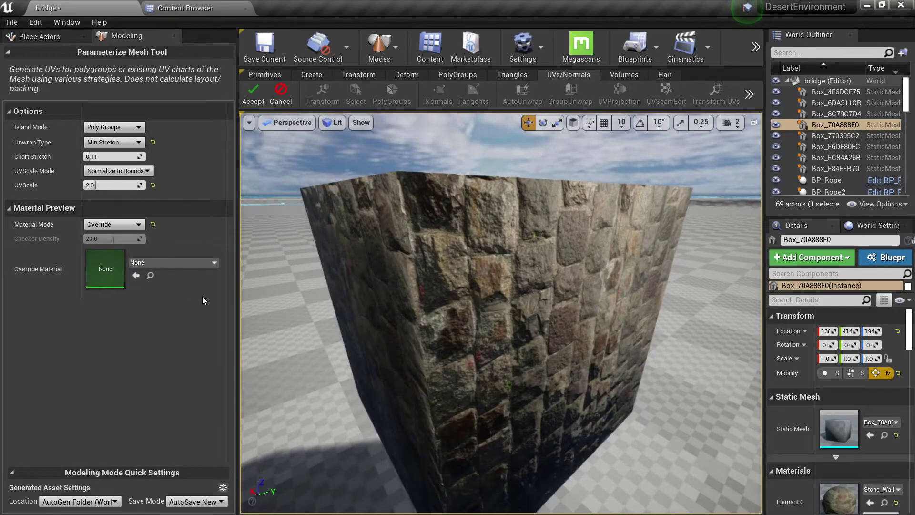
click(187, 8)
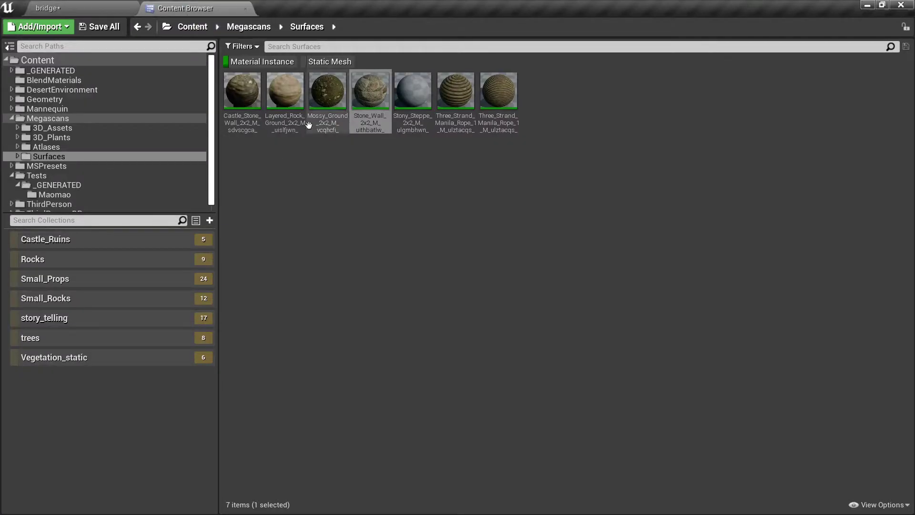
click(328, 95)
click(101, 6)
click(138, 274)
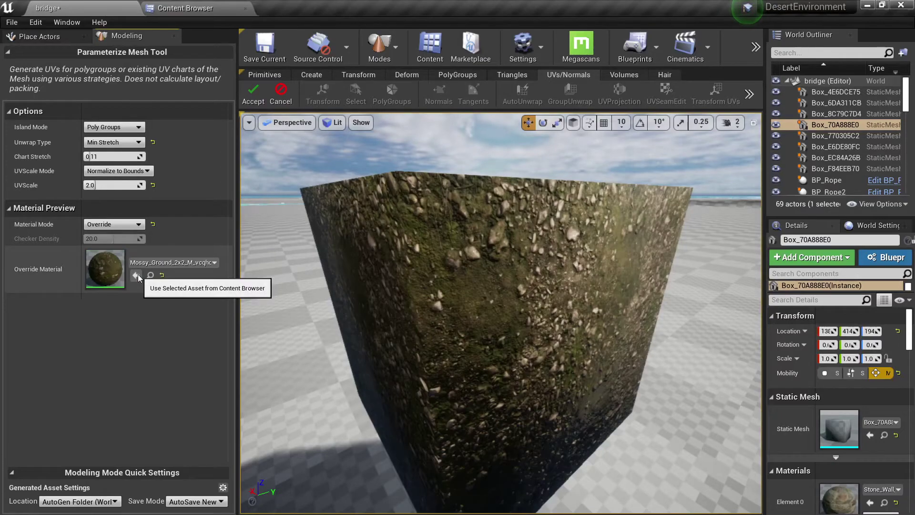
mouse_move(501, 313)
right_down()
mouse_move(457, 281)
mouse_move(495, 258)
mouse_move(501, 305)
right_up()
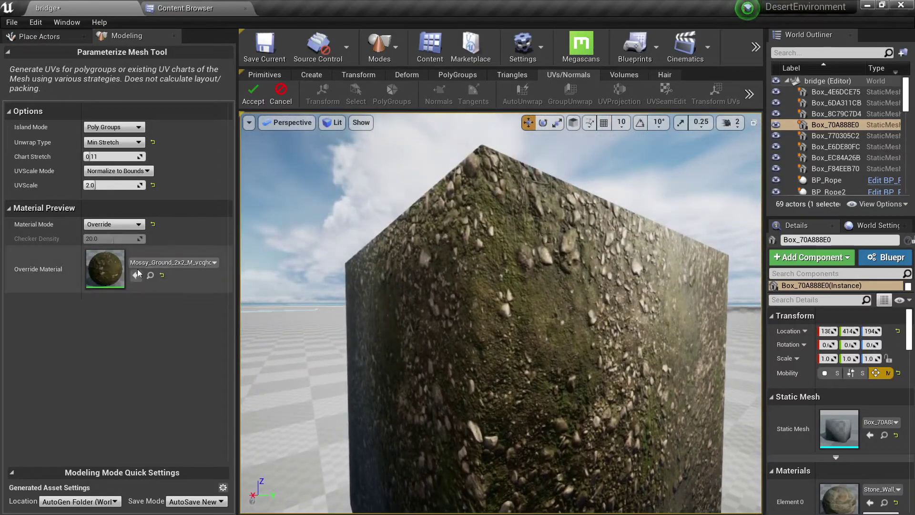
click(249, 87)
Step: Inspect the box's UV seams with the UVSeamEdit tool and close it by accepting
right_drag(362, 181, 538, 296)
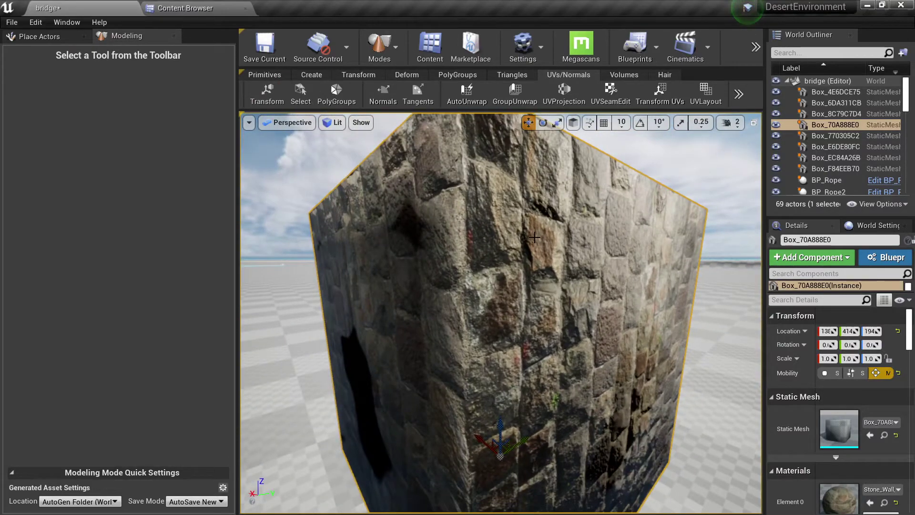
right_drag(566, 244, 574, 204)
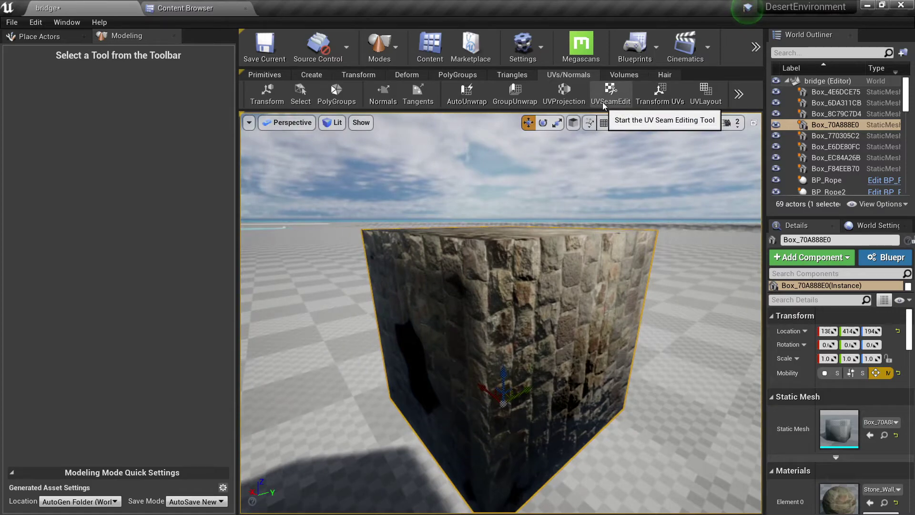
click(602, 102)
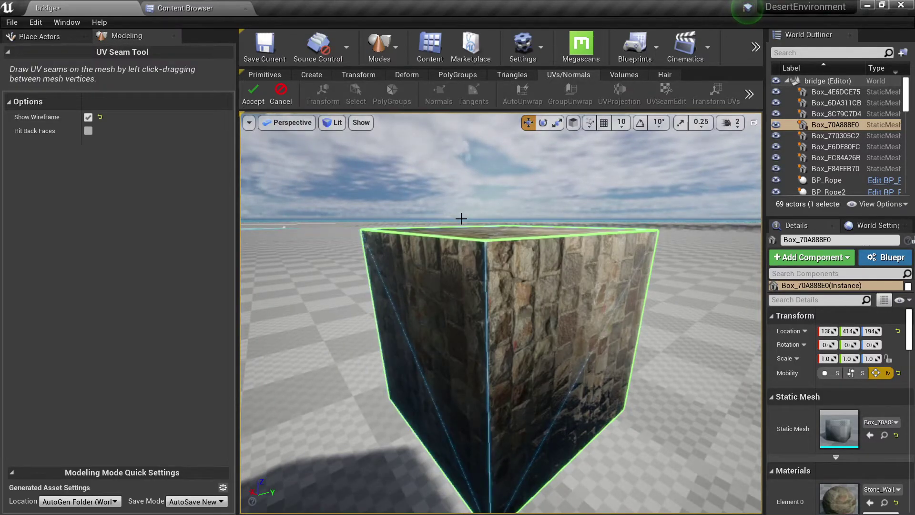
alt+drag(462, 219, 560, 262)
click(253, 94)
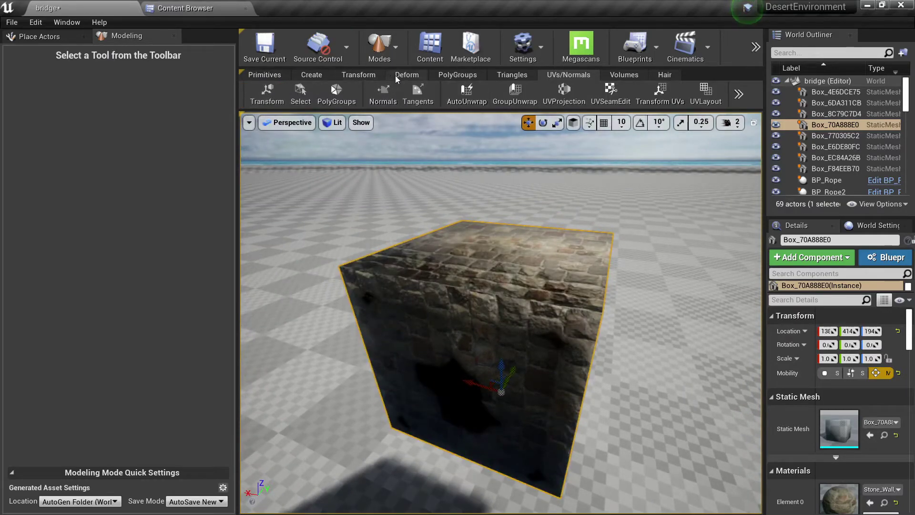
Step: Give the box a dense triangle mesh with a modeling tool and accept the result
click(406, 75)
click(720, 101)
alt+drag(496, 318, 362, 291)
click(253, 95)
alt+drag(325, 163, 448, 167)
Step: Start the UVSeamEdit tool on the dense box and try the Hit Back Faces option
click(581, 75)
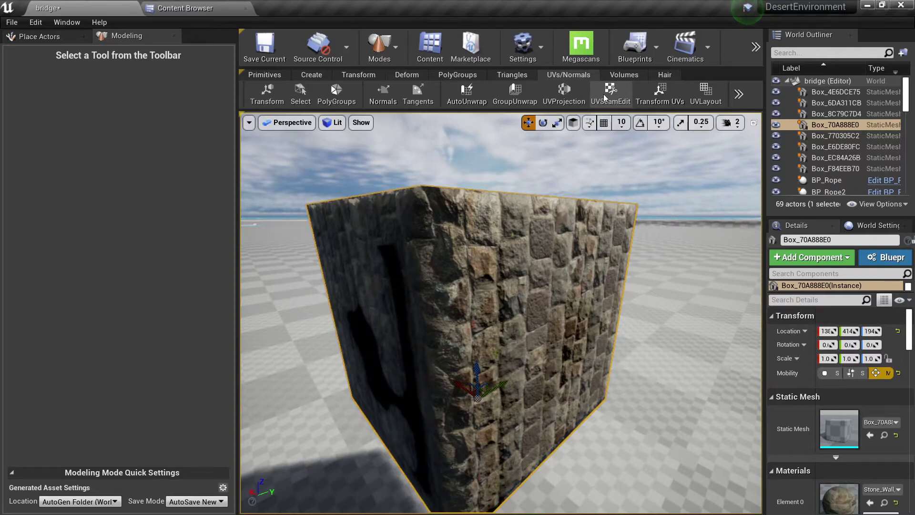
click(603, 94)
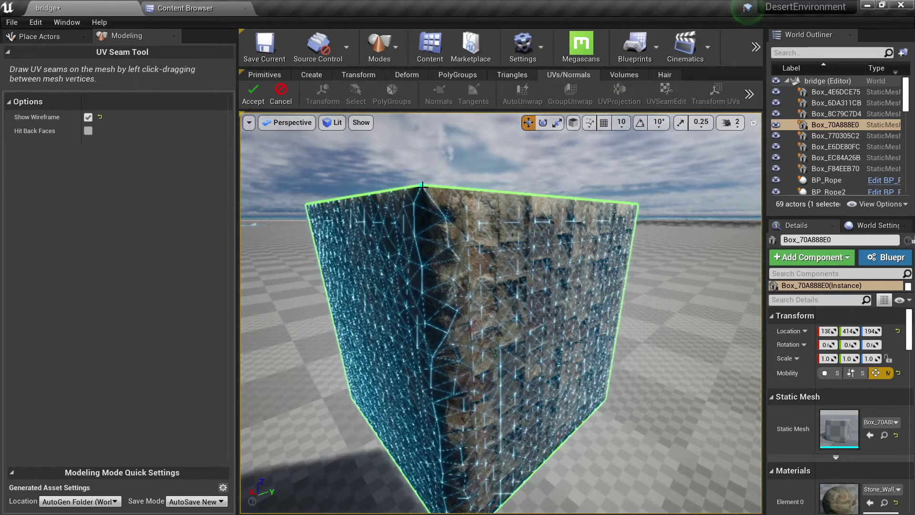
right_drag(459, 250, 450, 270)
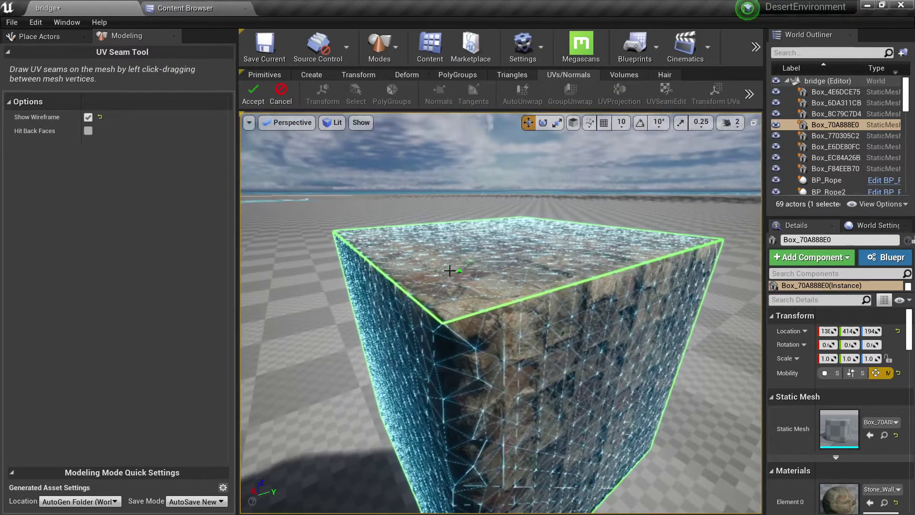
click(88, 131)
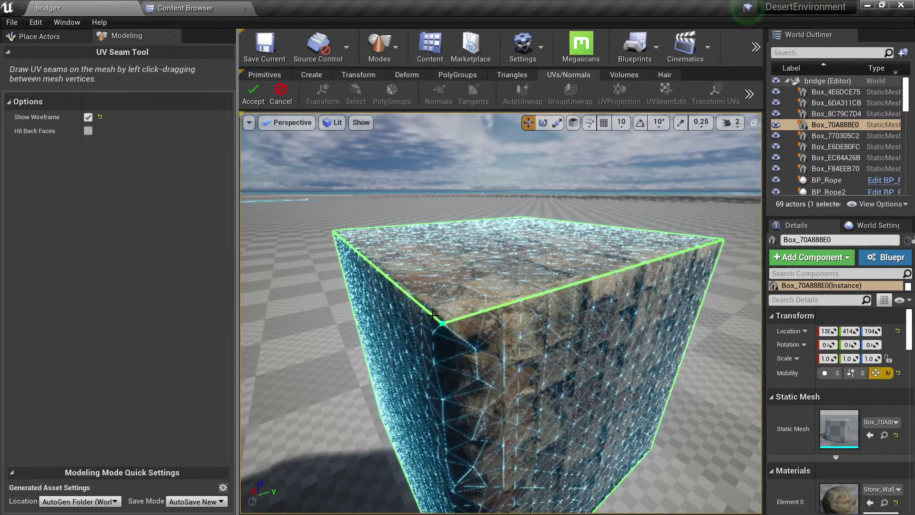
Step: Undo the last added UV seam on the box
right_drag(484, 284, 486, 305)
key(ctrl+z)
right_drag(485, 342, 464, 325)
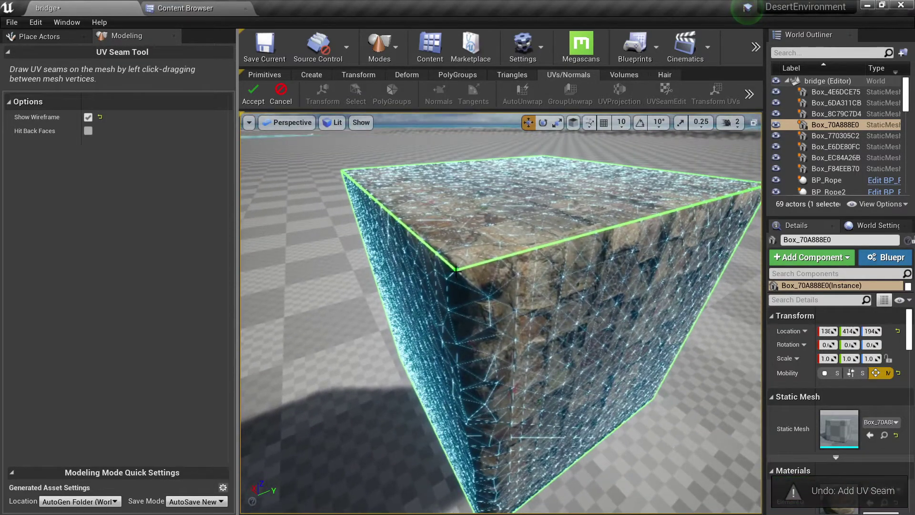
Step: Draw a short UV seam near the upper edge of the box's stone side face and undo it
right_drag(519, 306, 547, 253)
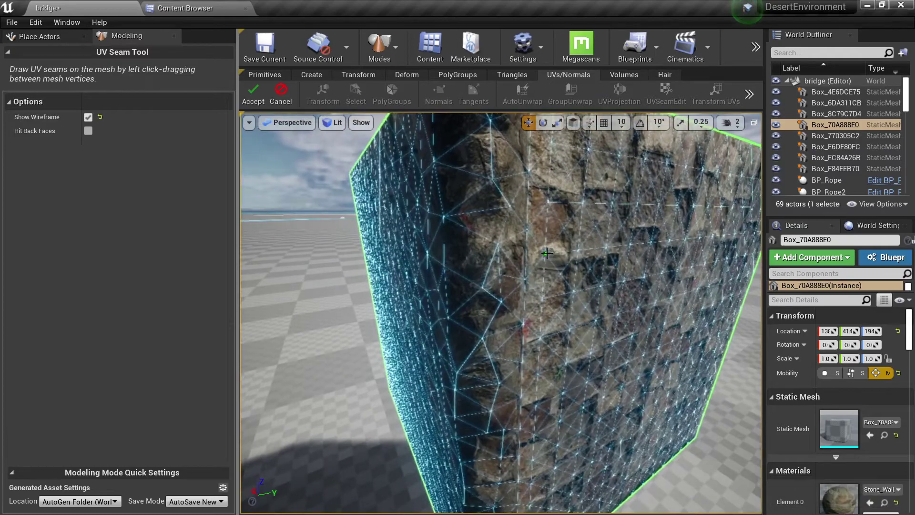
drag(590, 192, 586, 199)
right_drag(586, 199, 577, 223)
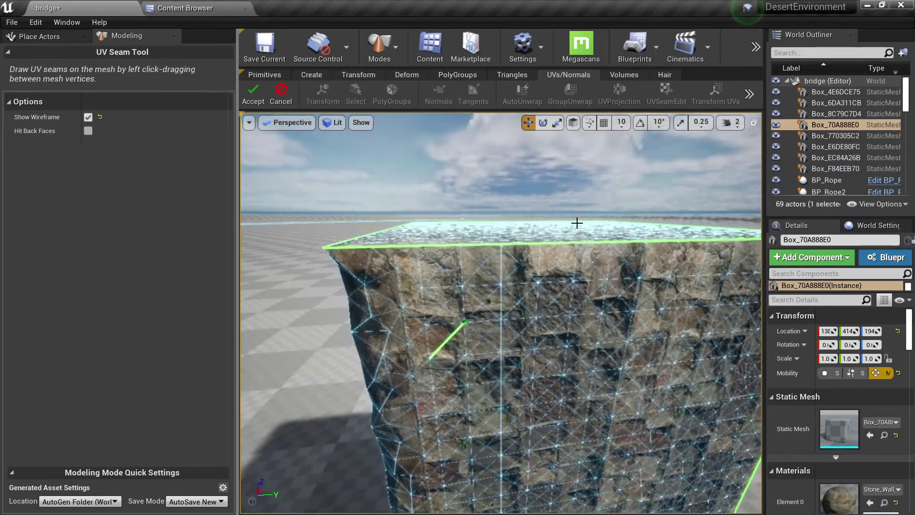
key(ctrl+z)
right_drag(555, 297, 491, 281)
right_drag(504, 245, 503, 245)
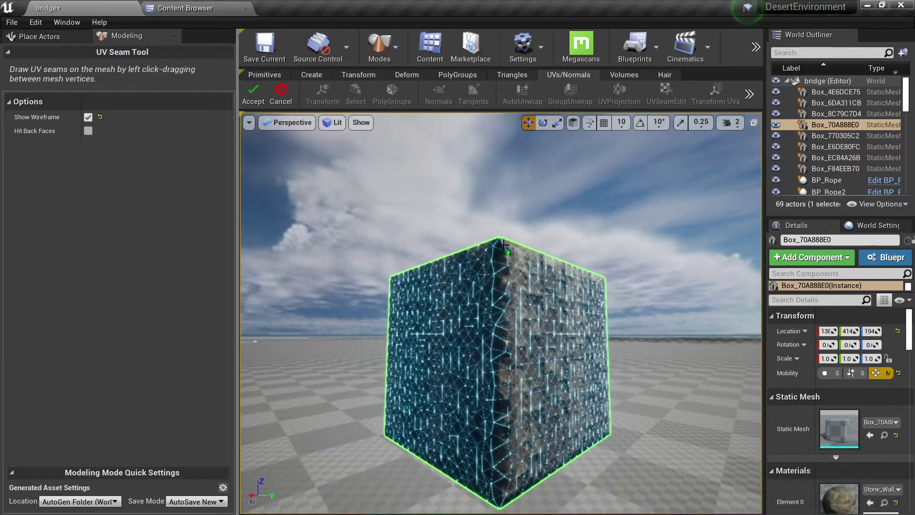
Step: Draw a UV seam down the box's front vertical edge from its top corner to its bottom corner and accept it
drag(509, 295, 491, 349)
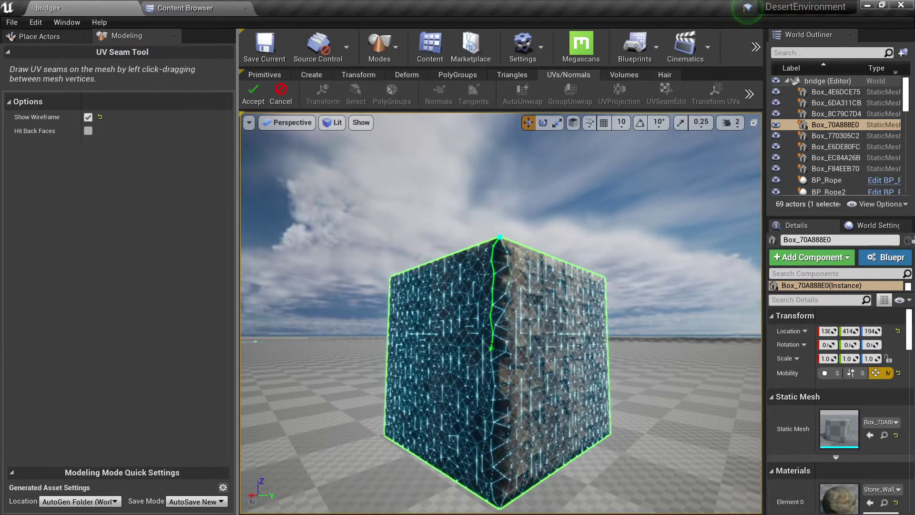
mouse_move(494, 423)
mouse_down()
mouse_move(499, 506)
mouse_move(512, 498)
mouse_move(498, 499)
mouse_up()
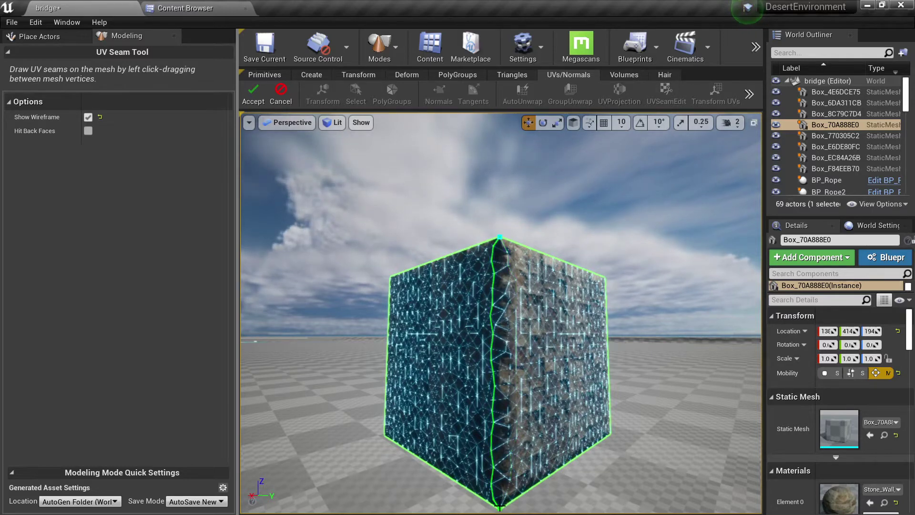
click(253, 93)
Step: Compare the box's stone texture around the seamed edge in Unlit and Lit view
right_drag(525, 353, 495, 381)
key(alt+3)
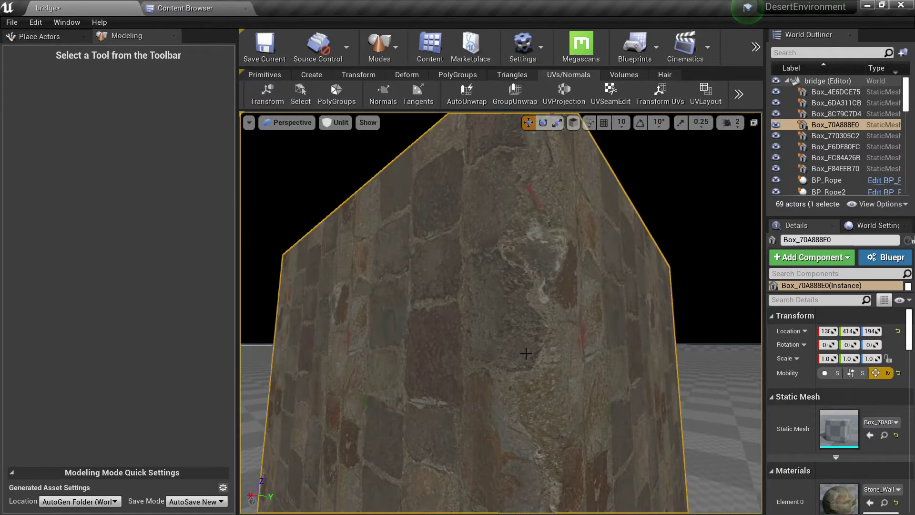
key(alt+4)
mouse_move(501, 288)
right_down()
mouse_move(501, 305)
mouse_move(501, 288)
right_up()
key(alt+3)
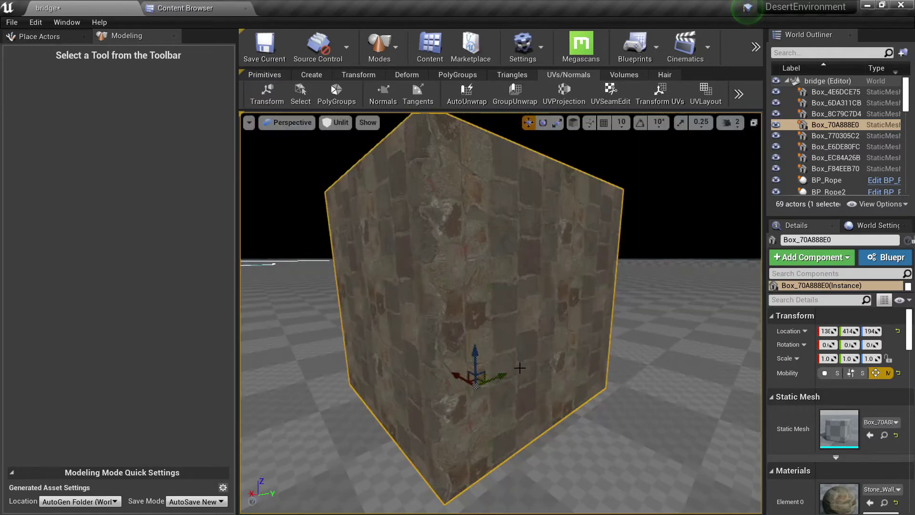
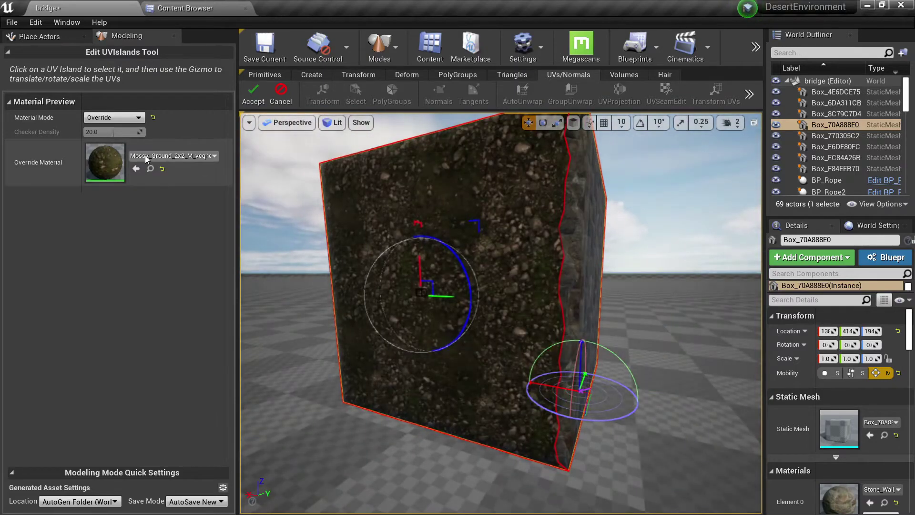
Step: Set the material preview to Keep Original and slightly shift the UV island on the box's side face
click(116, 128)
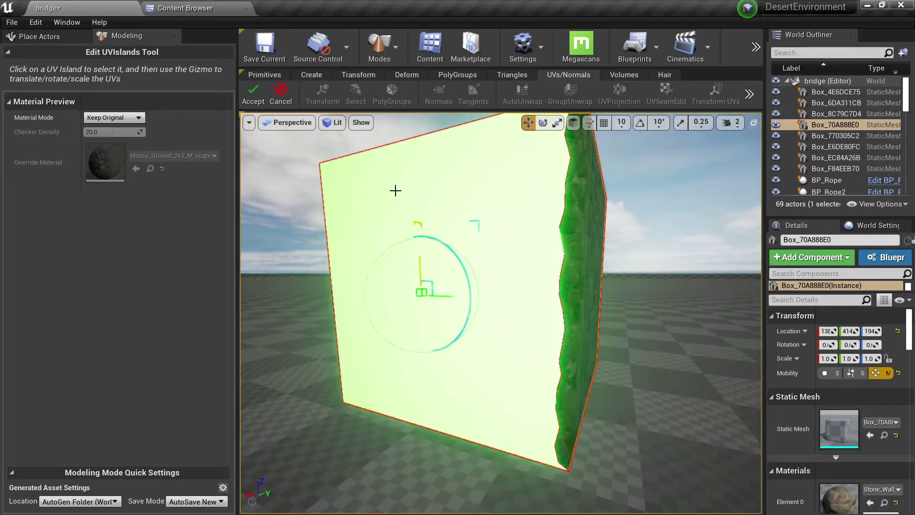
right_drag(506, 327, 505, 352)
mouse_move(504, 352)
mouse_down()
mouse_move(464, 386)
mouse_move(500, 356)
mouse_up()
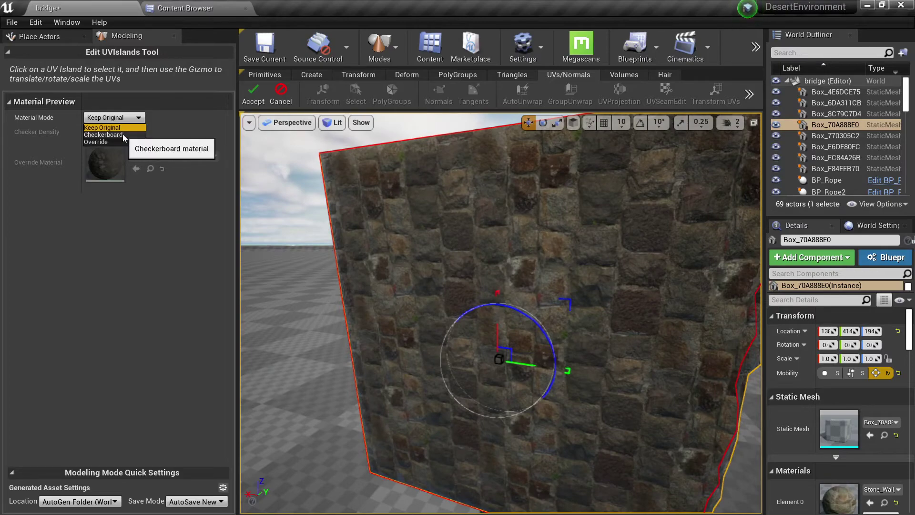
Step: Preview the box's UV islands with the Checkerboard material and accept the UV island edit
click(122, 134)
right_drag(501, 333, 438, 315)
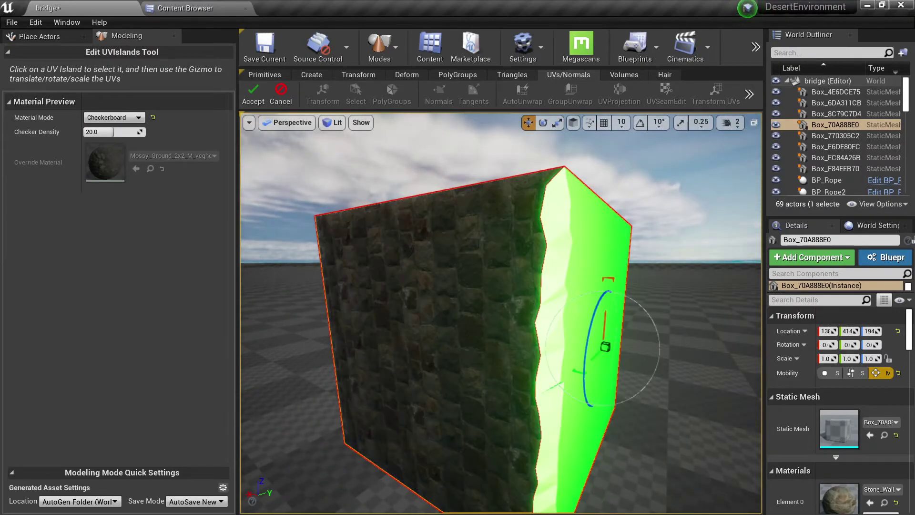
right_drag(586, 329, 577, 325)
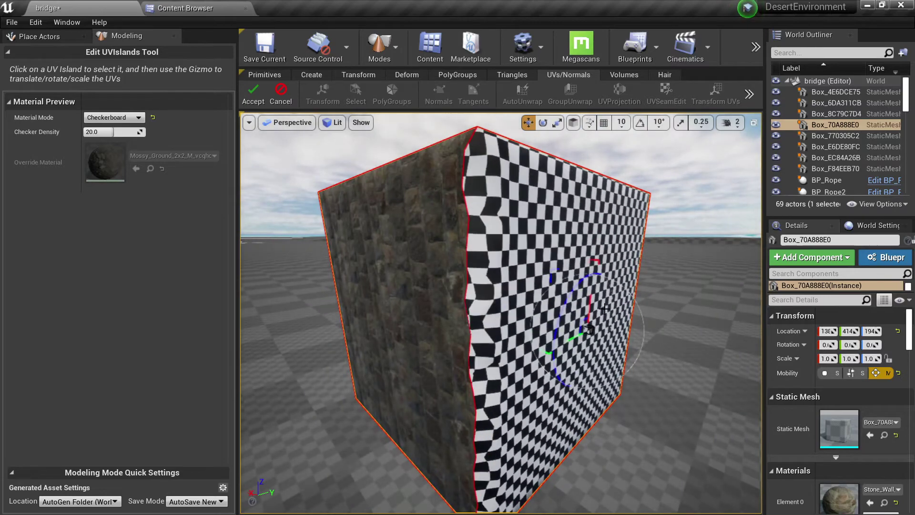
click(253, 94)
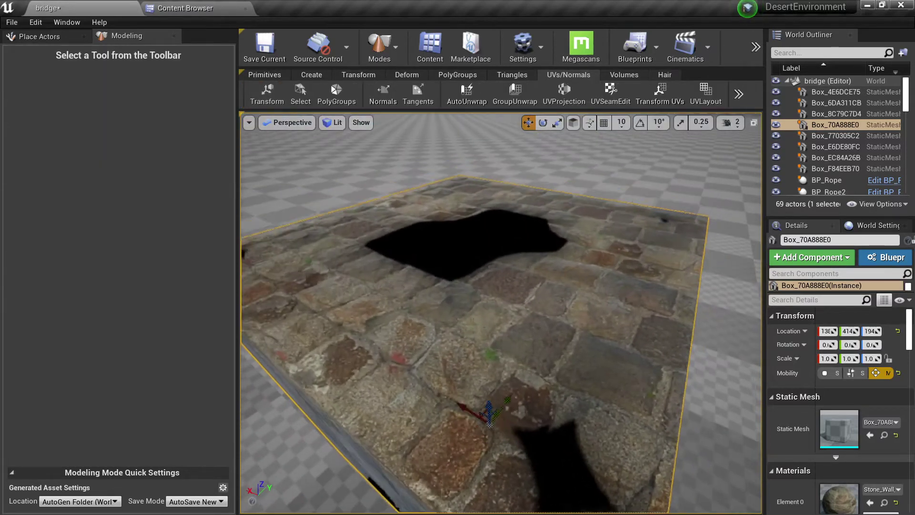
Step: Select the box's top face in Transform UVs, check its island and the sides, and close the tool with Accept
click(670, 99)
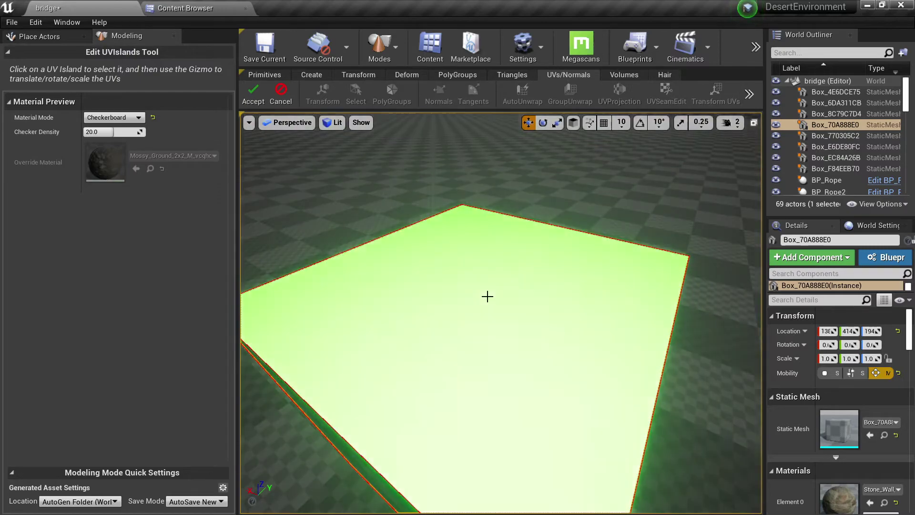
click(483, 290)
right_drag(482, 289, 435, 341)
right_drag(537, 358, 537, 319)
click(256, 89)
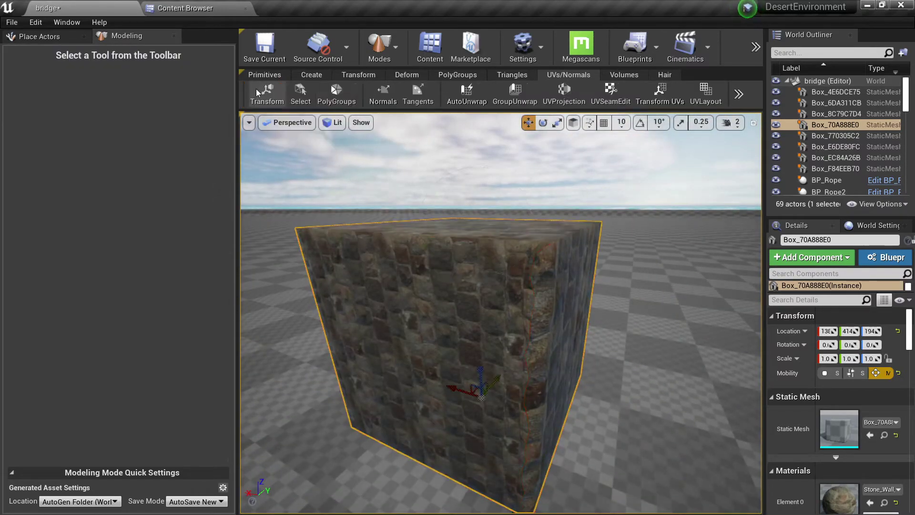
Step: Regenerate the box's PolyGroups by Face Normal Deviation with an Angle Tolerance of 2 and accept them
click(330, 94)
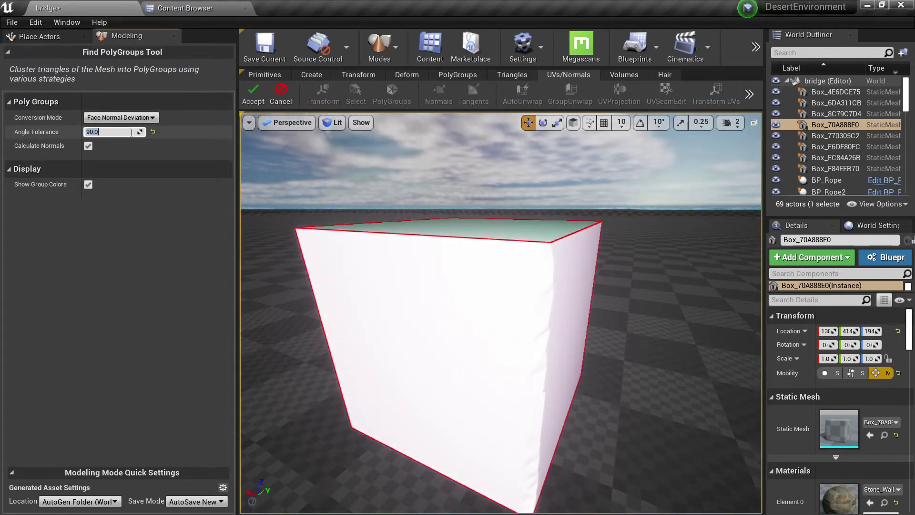
text(2)
key(Return)
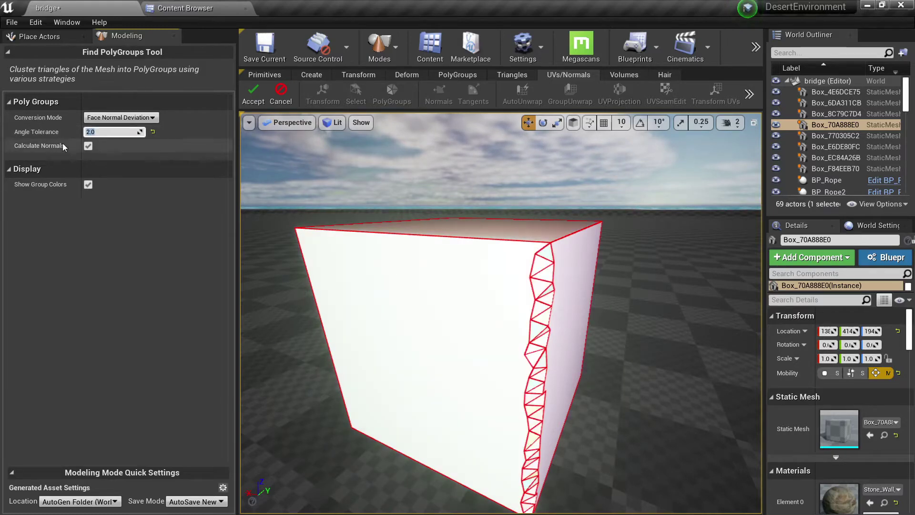
alt+drag(381, 248, 319, 252)
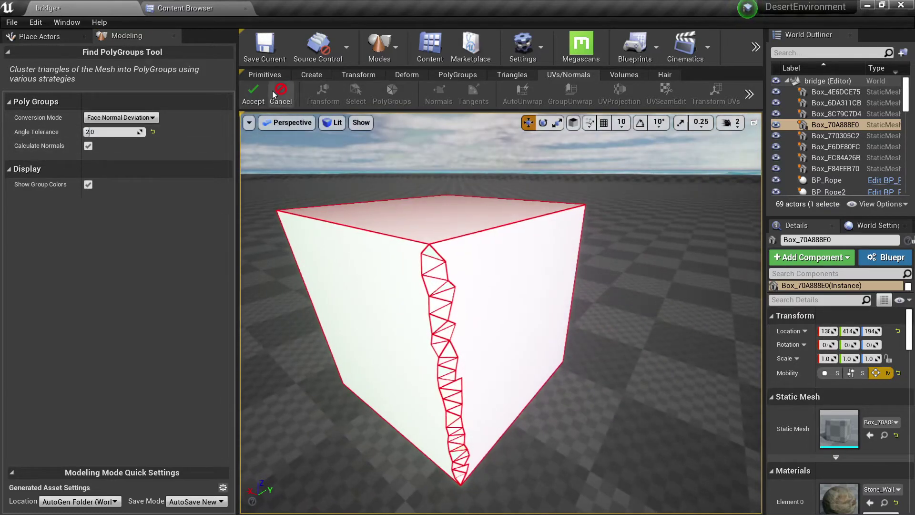
click(263, 92)
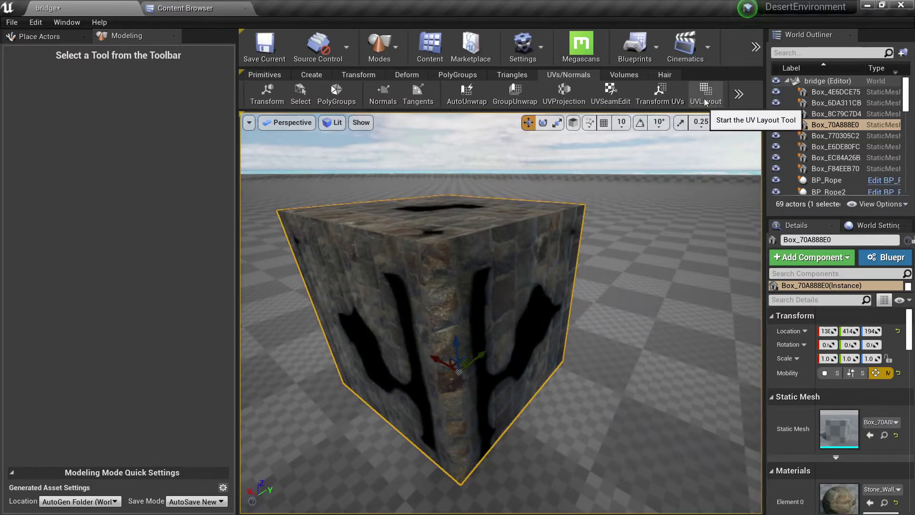
Step: Check the current UV islands in Transform UVs, and unwrap the box by Poly Groups with GroupUnwrap
scroll(705, 98, down, 2)
click(667, 99)
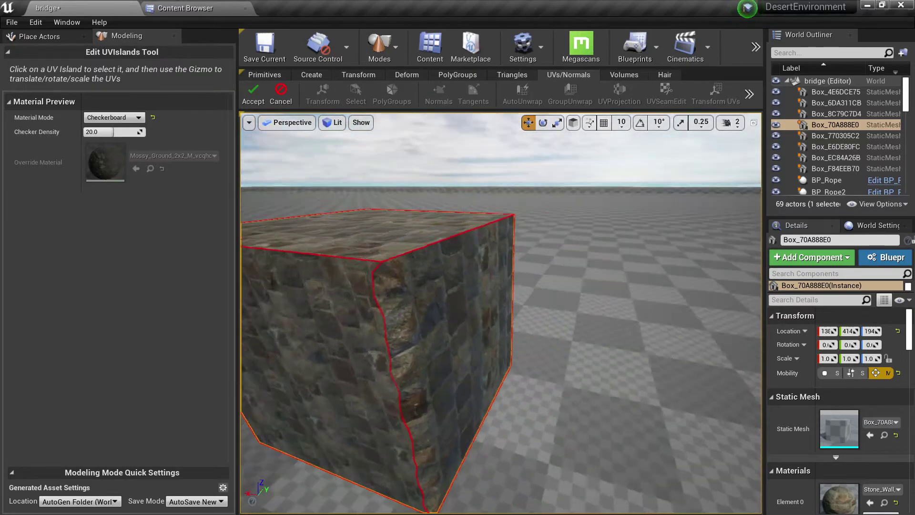
click(252, 92)
click(514, 100)
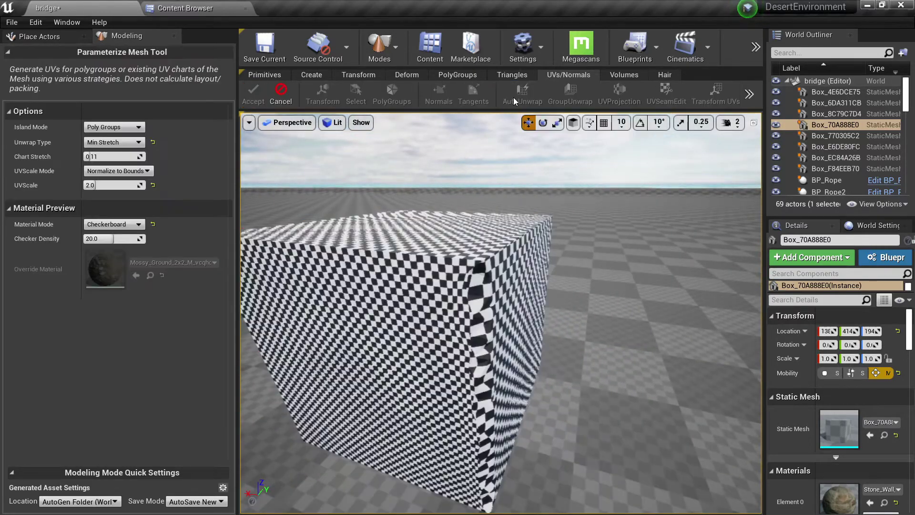
click(271, 92)
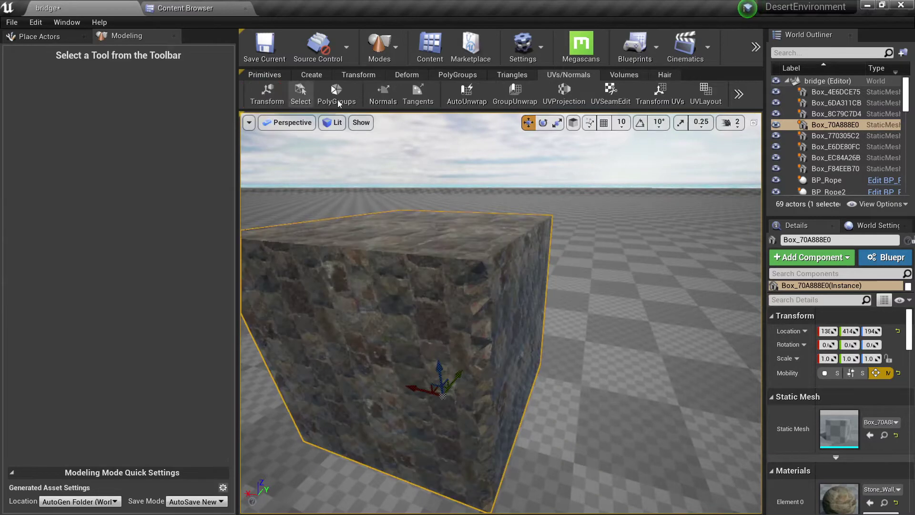
Step: Examine the new UV islands on the box's side, top and small edge triangles in Transform UVs, and leave the tool
click(669, 93)
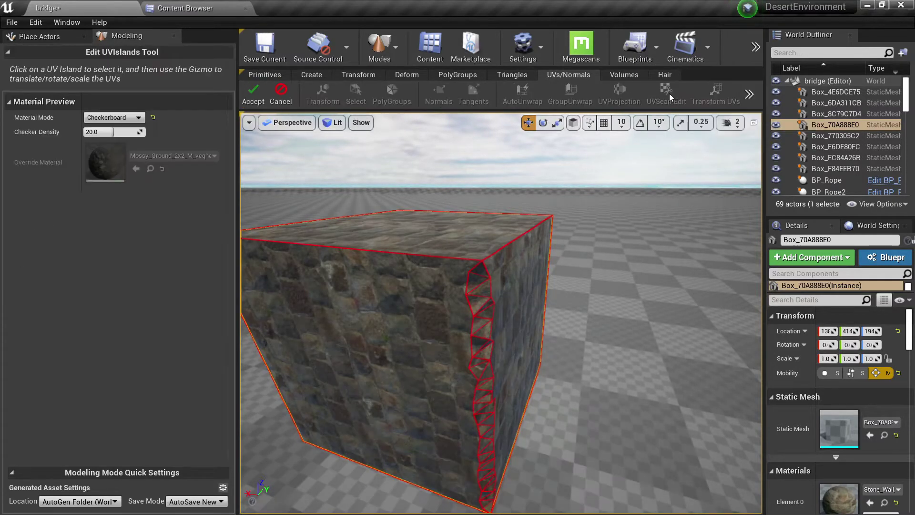
alt+drag(450, 229, 517, 284)
click(537, 323)
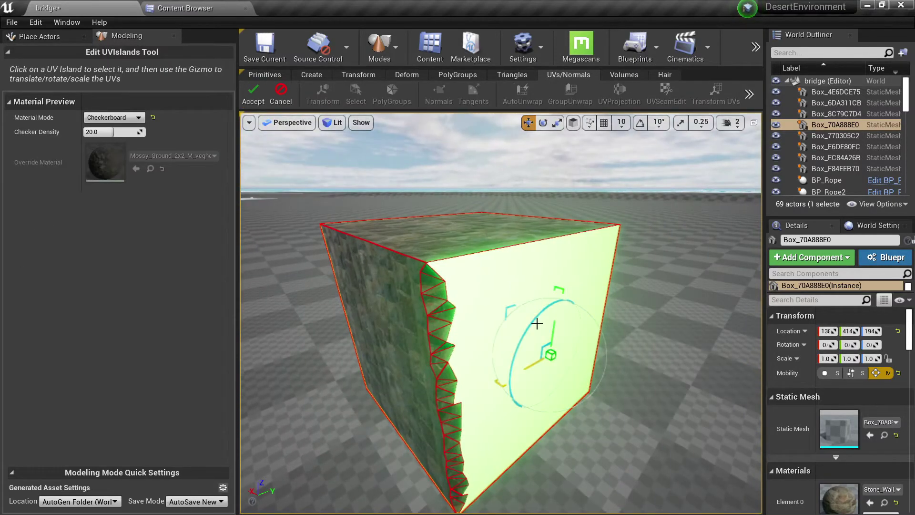
alt+drag(537, 323, 497, 252)
click(450, 339)
click(497, 253)
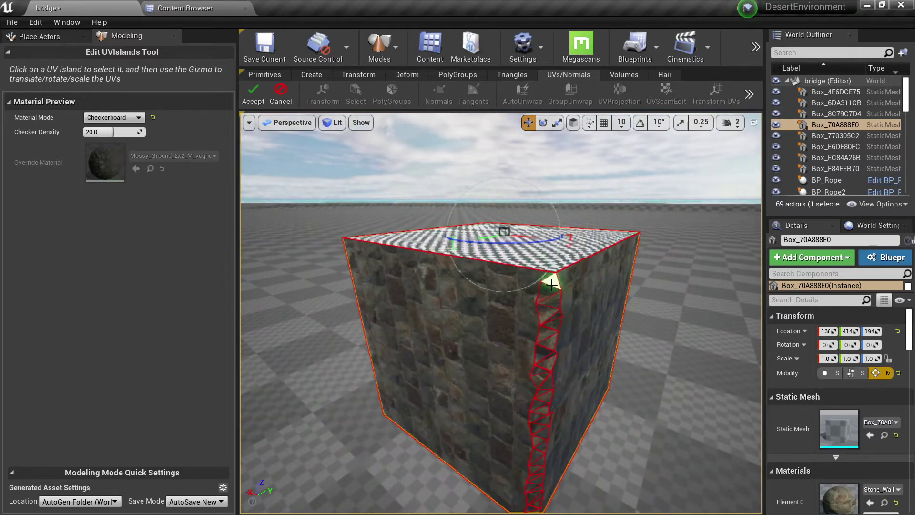
click(553, 310)
scroll(552, 310, up, 6)
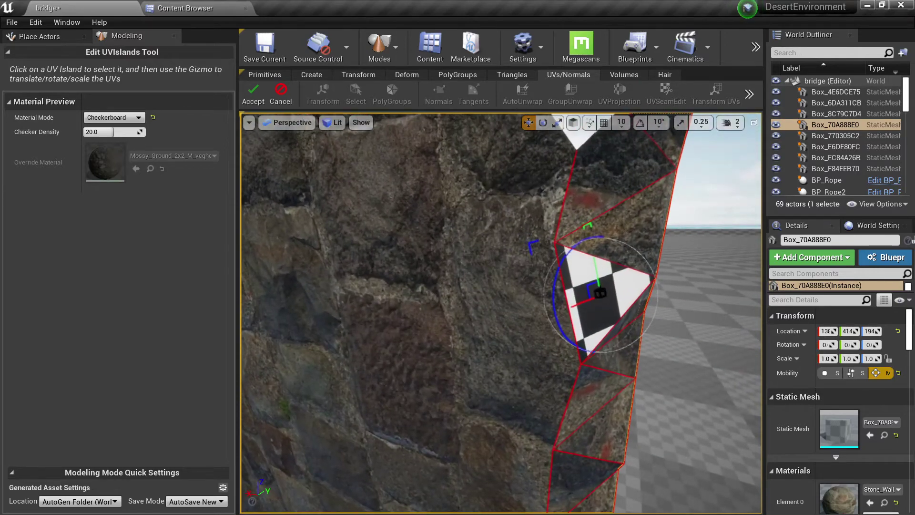
scroll(462, 235, down, 5)
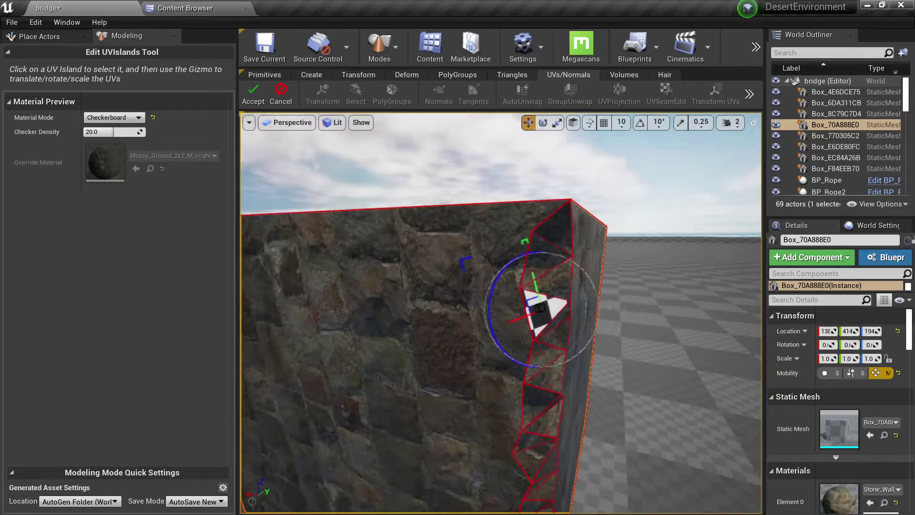
alt+drag(462, 235, 401, 301)
click(281, 91)
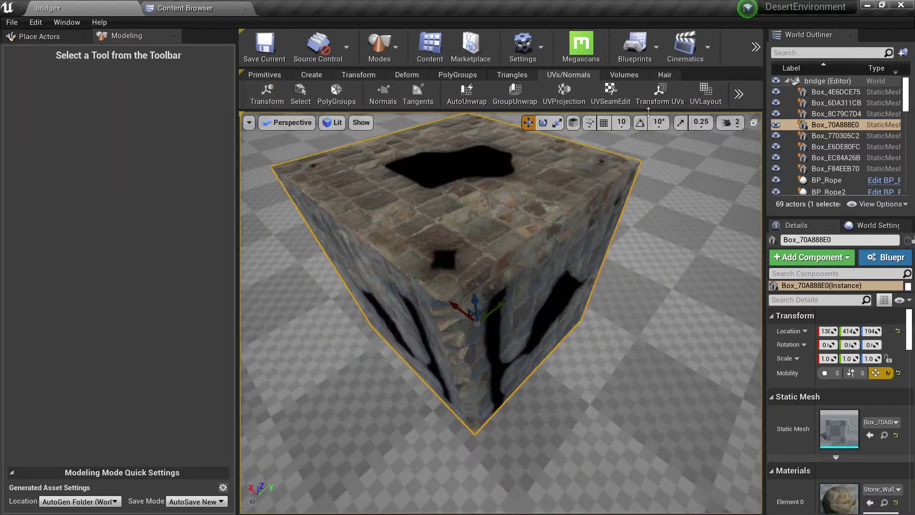
Step: Select the box's top UV island in Transform UVs and shift its UVs under the Checkerboard preview
click(660, 93)
click(377, 146)
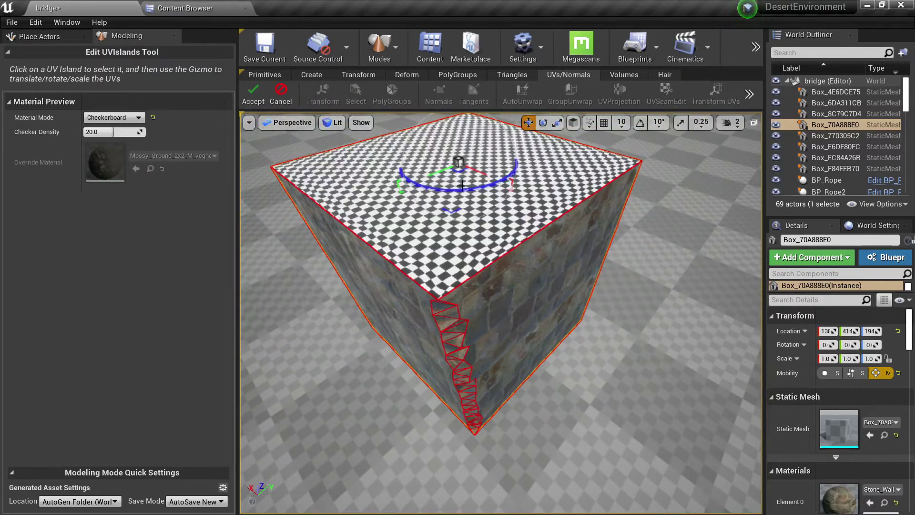
right_drag(461, 182, 461, 147)
scroll(462, 182, down, 2)
drag(516, 293, 515, 317)
Step: Switch the material preview to Keep Original, slide the top face's UV island further, and accept the edit
click(133, 119)
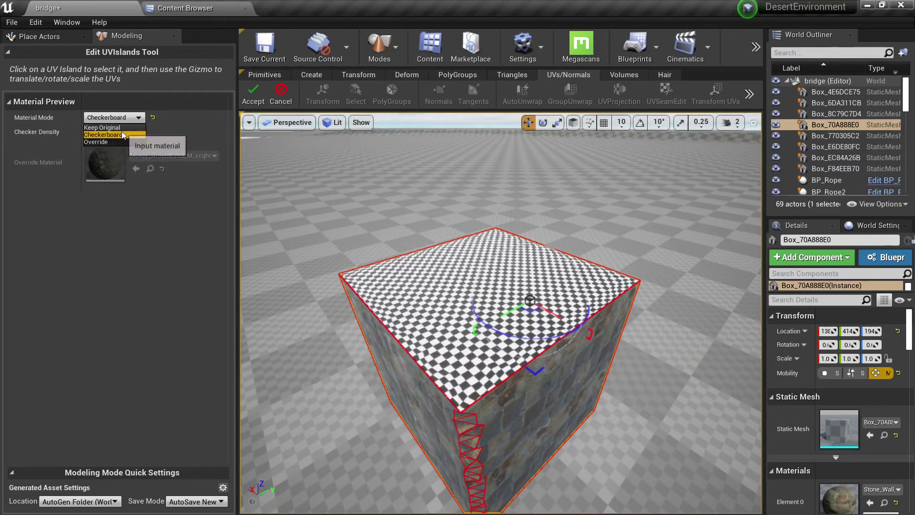
click(123, 128)
key(w)
right_drag(500, 286, 524, 286)
key(s)
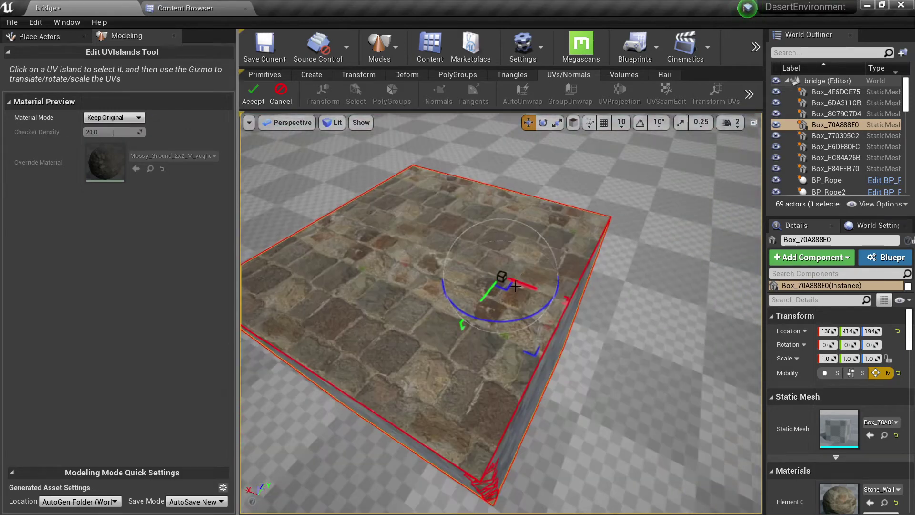
drag(522, 285, 632, 336)
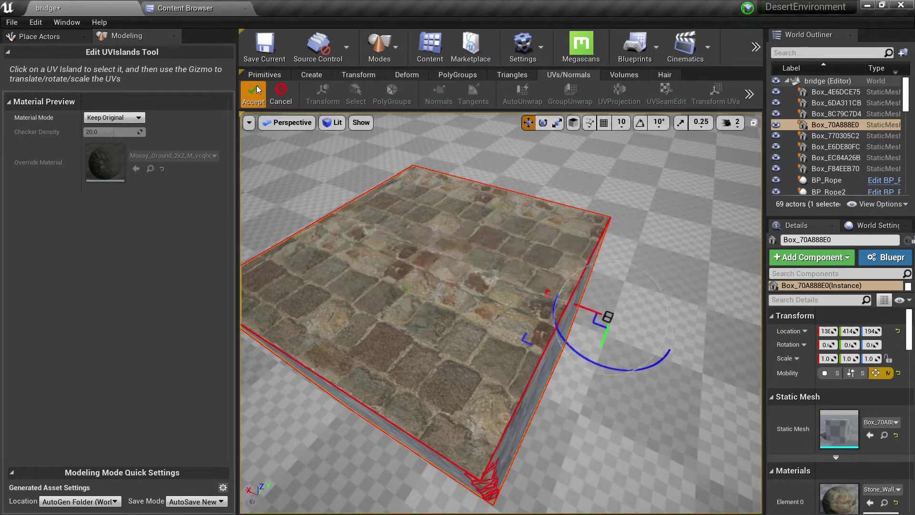
click(255, 93)
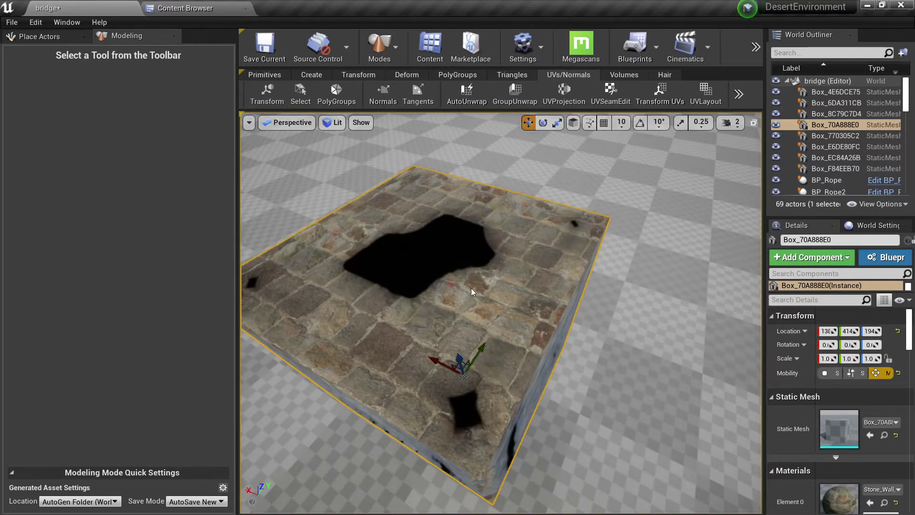
Step: Go to the other test meshes in the level and select the large curved cylinder mesh
right_drag(506, 248, 507, 205)
alt+drag(491, 271, 509, 246)
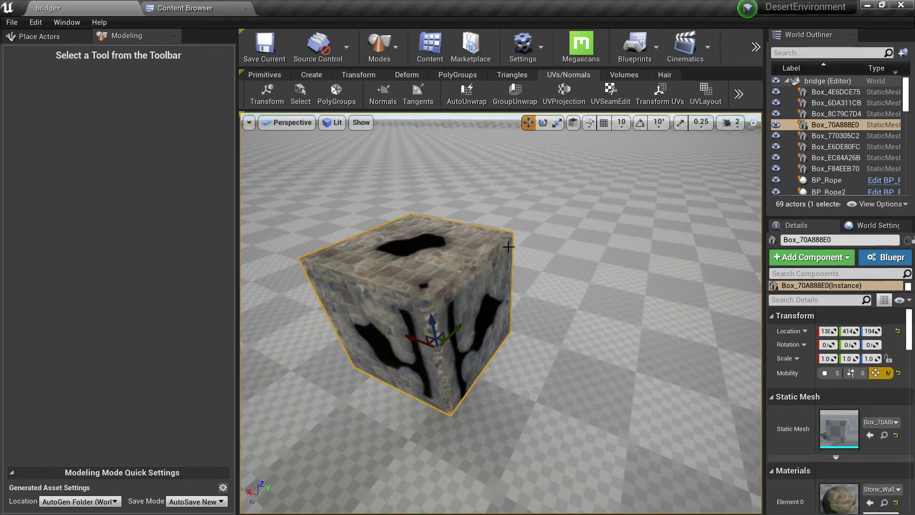
right_drag(548, 277, 724, 267)
key(w)
right_drag(500, 286, 744, 272)
key(w)
key(s)
right_drag(507, 231, 457, 238)
key(w)
click(509, 230)
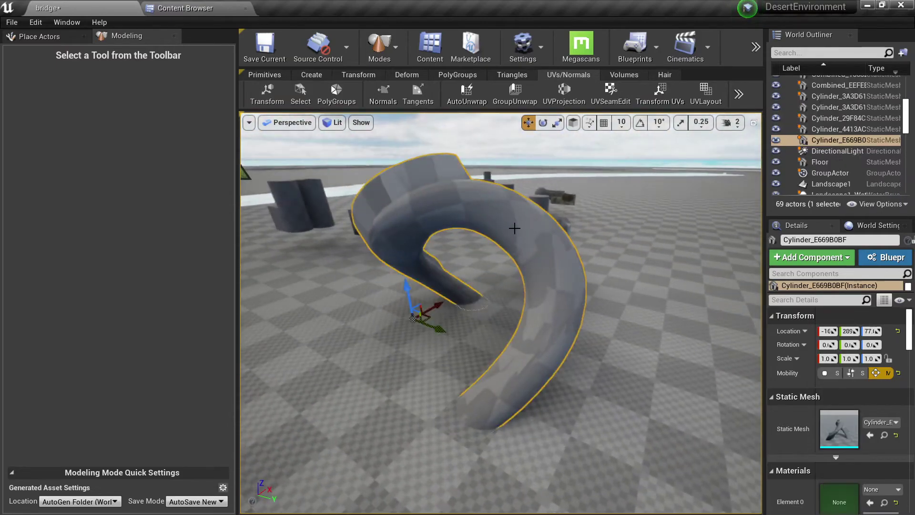
Step: Duplicate the curved cylinder mesh along the Y axis and bring the copy into view
right_drag(514, 227, 512, 205)
key(w)
right_drag(480, 336, 480, 336)
alt+drag(445, 422, 566, 380)
right_drag(566, 380, 667, 348)
key(w)
right_drag(590, 413, 589, 413)
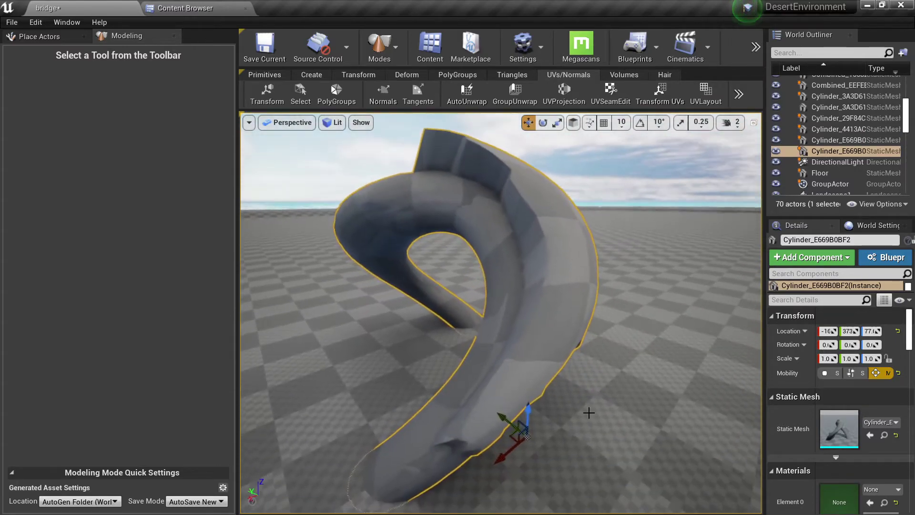
Step: Open the Sculpt tool on the curved cylinder copy, reduce the brush size to about 0.098, and accept
click(408, 76)
click(339, 95)
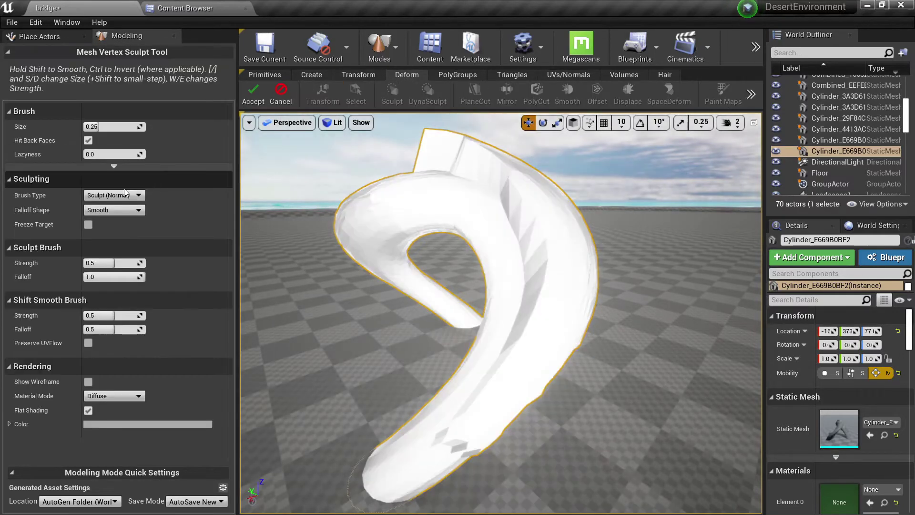
right_drag(351, 196, 351, 196)
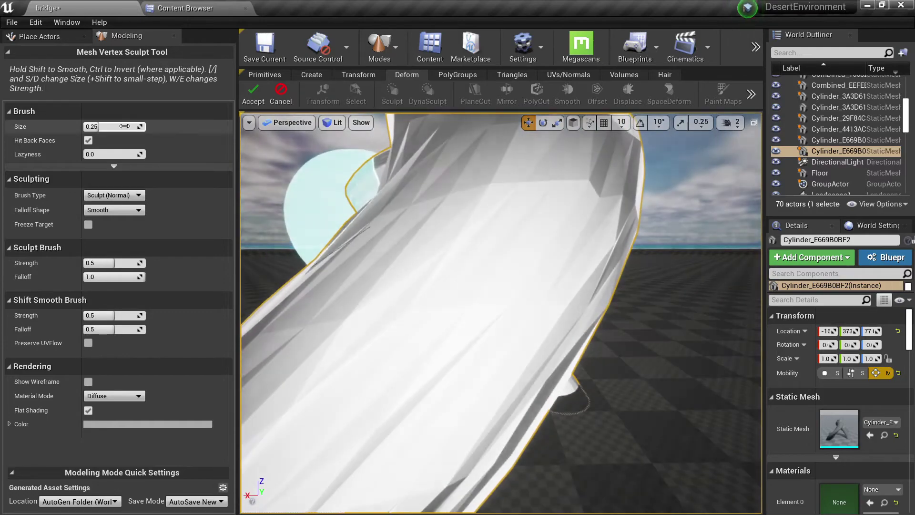
drag(123, 126, 105, 126)
scroll(419, 327, down, 10)
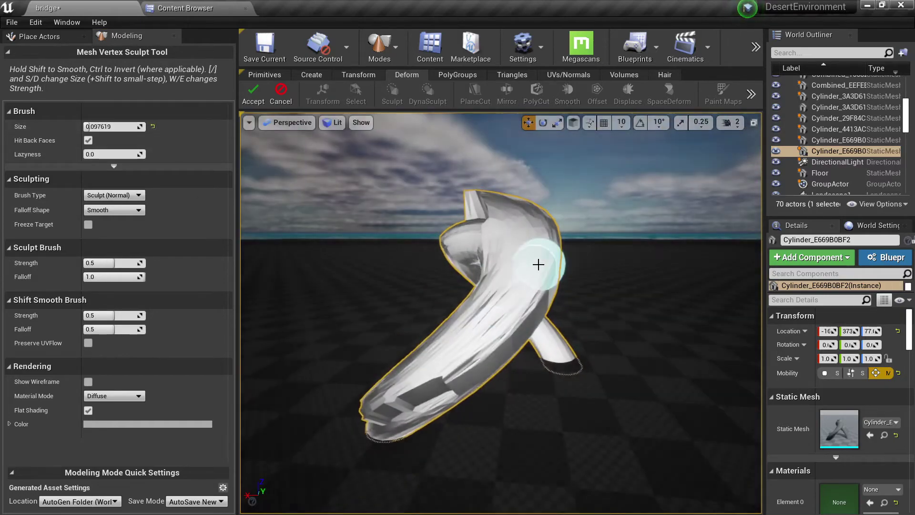
click(262, 102)
key(alt+3)
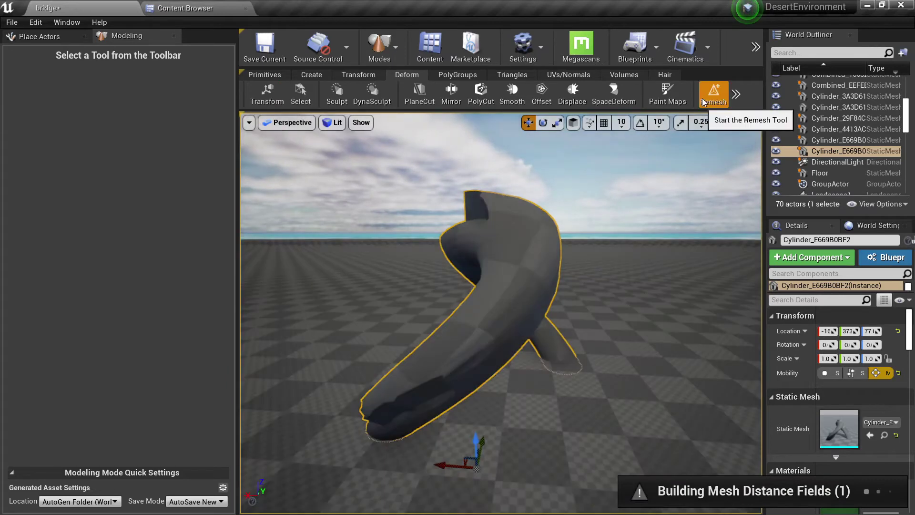
Step: Remesh the curved cylinder copy, trying a target triangle count of 5000 before using 8000, and accept the result
click(703, 102)
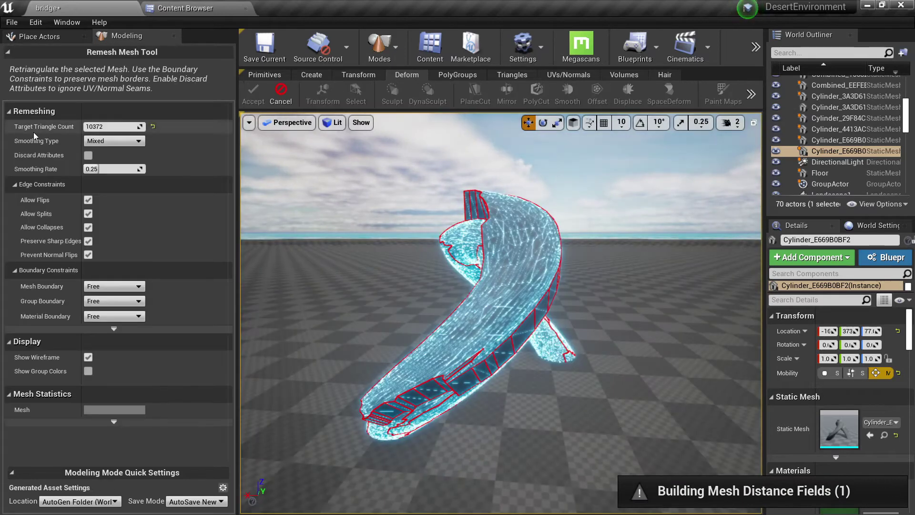
click(110, 125)
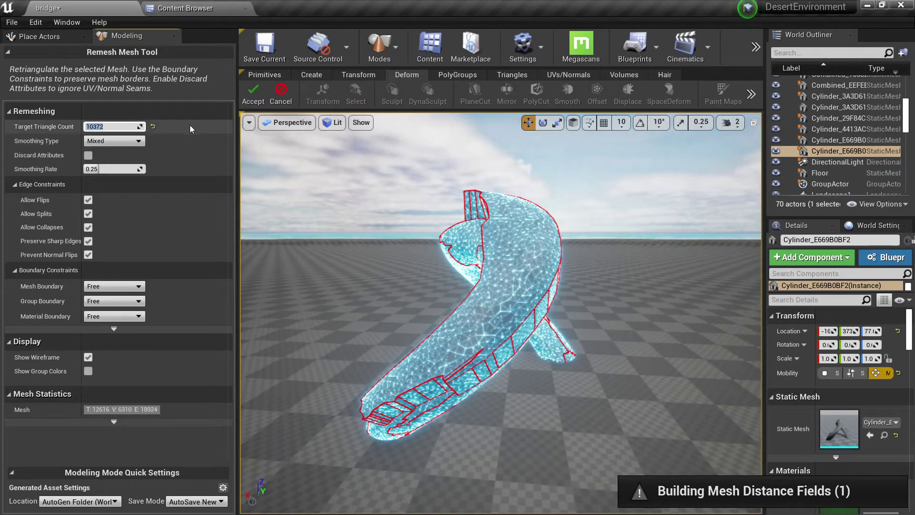
click(155, 124)
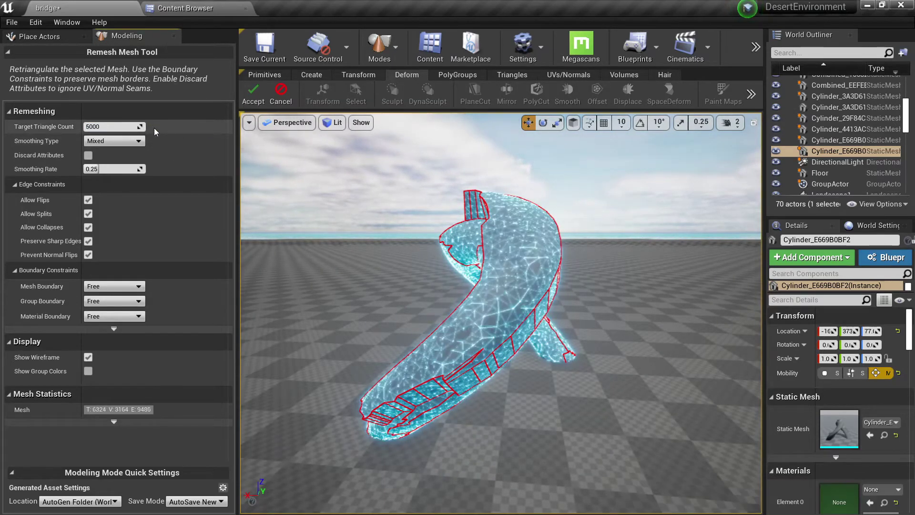
click(252, 93)
click(714, 93)
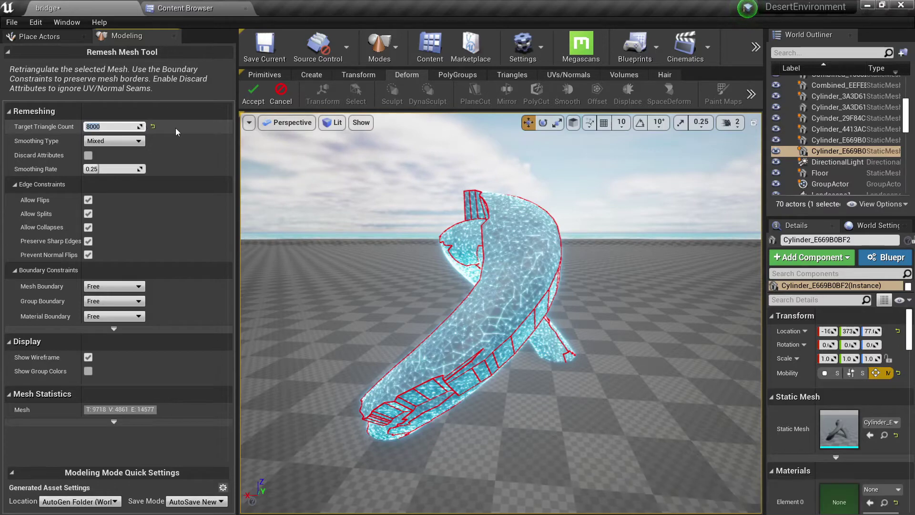
click(252, 97)
Step: Sculpt the remeshed cylinder with the brush size reduced to about 0.029 and the strength raised to about 0.637
right_drag(409, 227, 409, 209)
key(w)
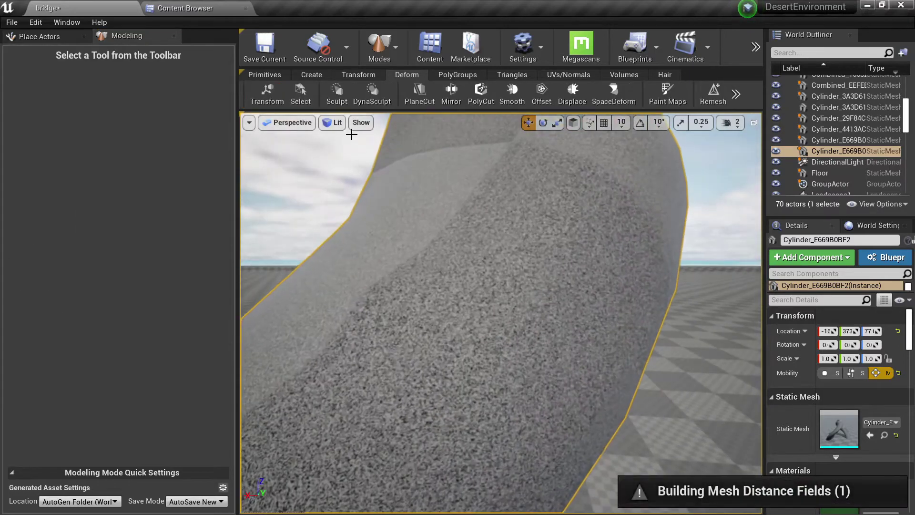
click(336, 93)
scroll(429, 231, down, 3)
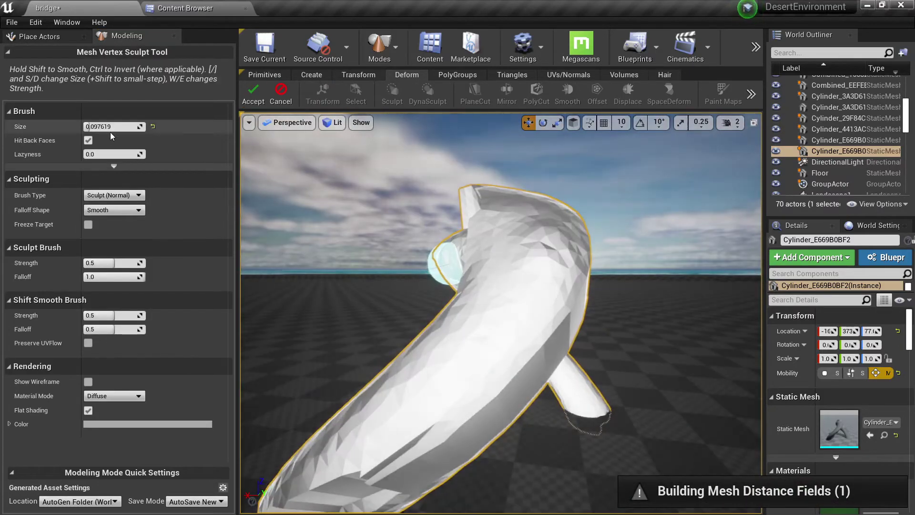
drag(110, 127, 107, 127)
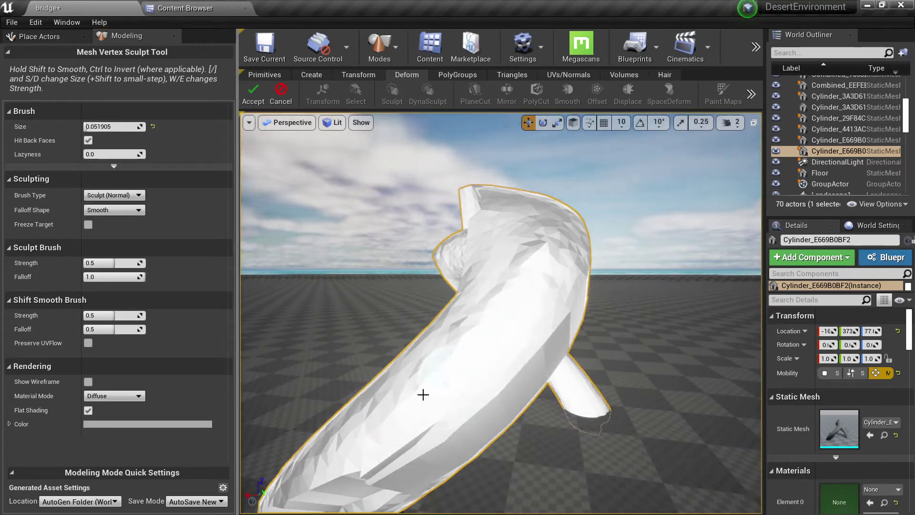
drag(111, 126, 109, 127)
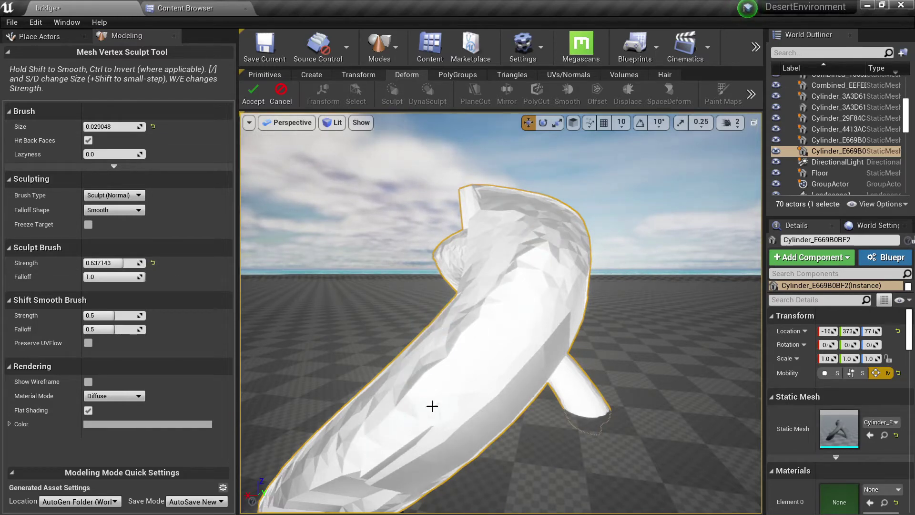
Step: Enlarge the sculpt brush to 0.09, sculpt ridges along the cylinder's curved body, and accept the sculpt
mouse_move(404, 412)
right_down()
mouse_move(362, 405)
mouse_move(372, 439)
right_up()
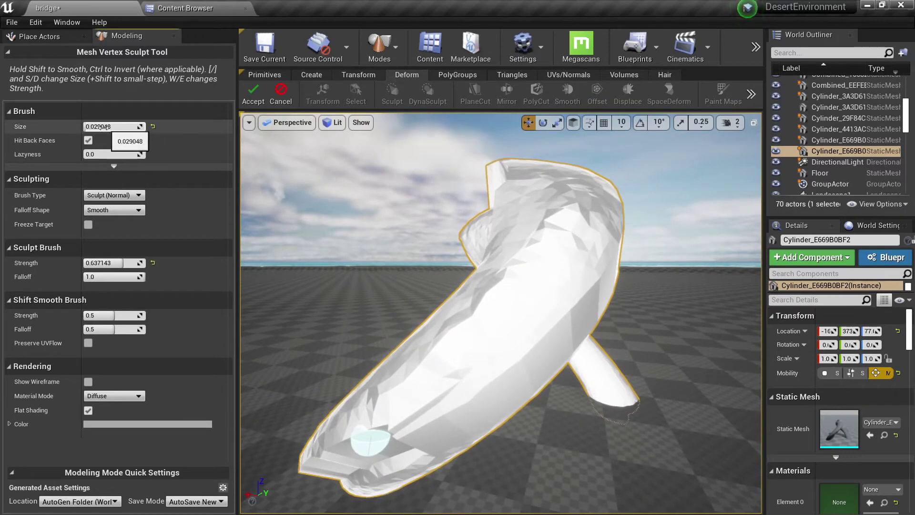
drag(106, 127, 110, 126)
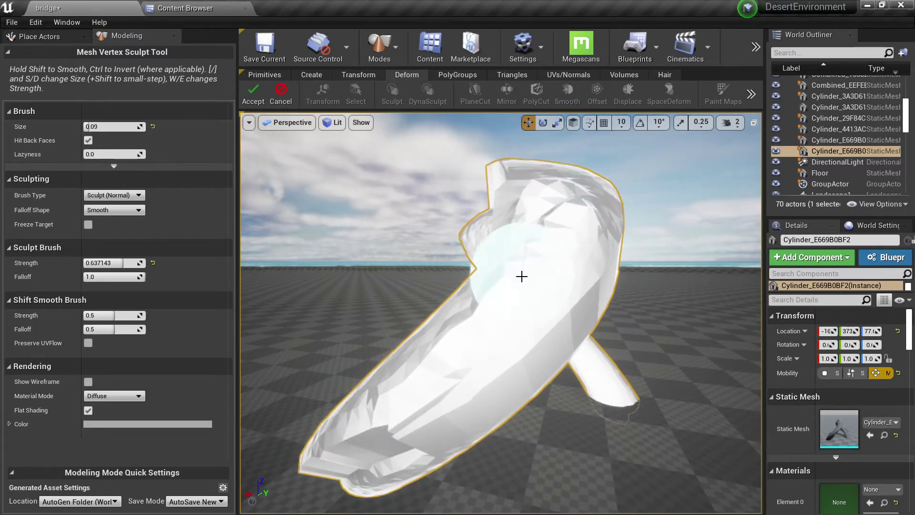
alt+drag(522, 276, 470, 243)
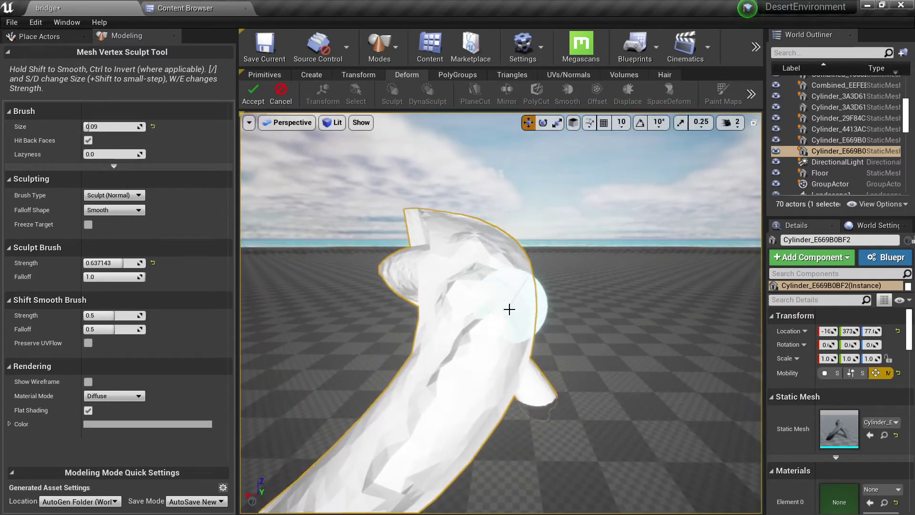
mouse_move(509, 309)
alt+mouse_down()
mouse_move(472, 300)
mouse_move(456, 327)
mouse_move(398, 158)
alt+mouse_up()
click(254, 103)
Step: Duplicate the sculpted mesh as a new asset with the output name LP and the Keep Sources option
click(362, 78)
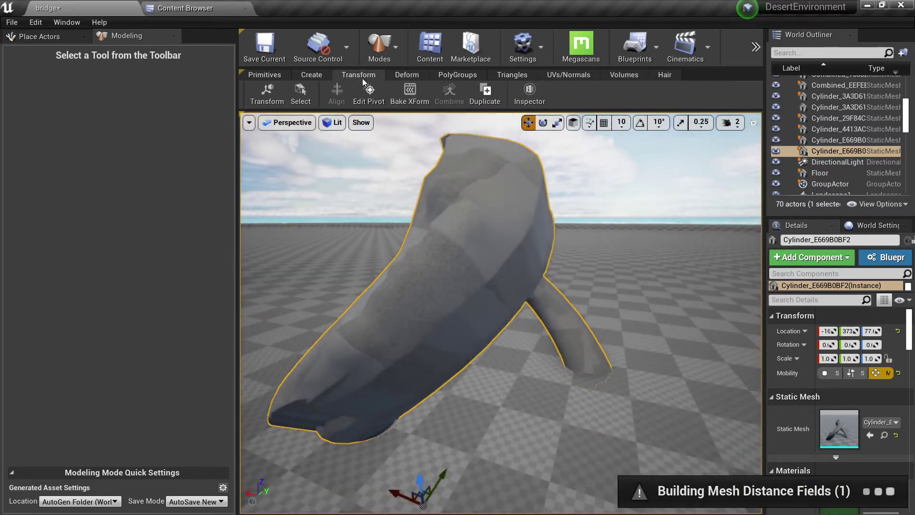
click(486, 94)
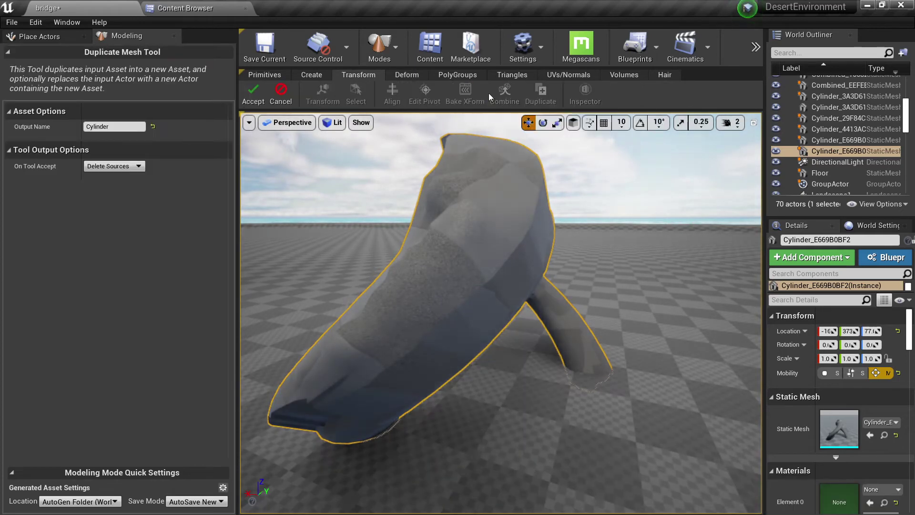
click(133, 116)
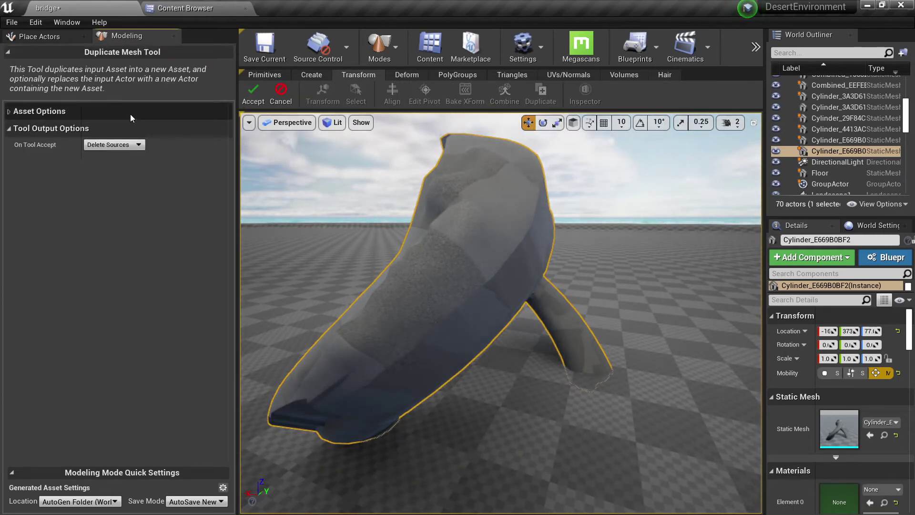
click(130, 114)
click(123, 128)
text(LP)
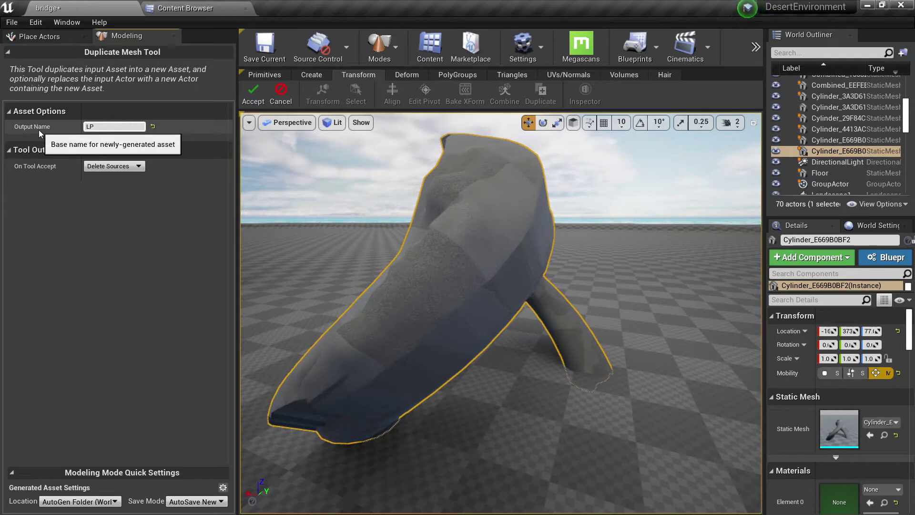
click(93, 166)
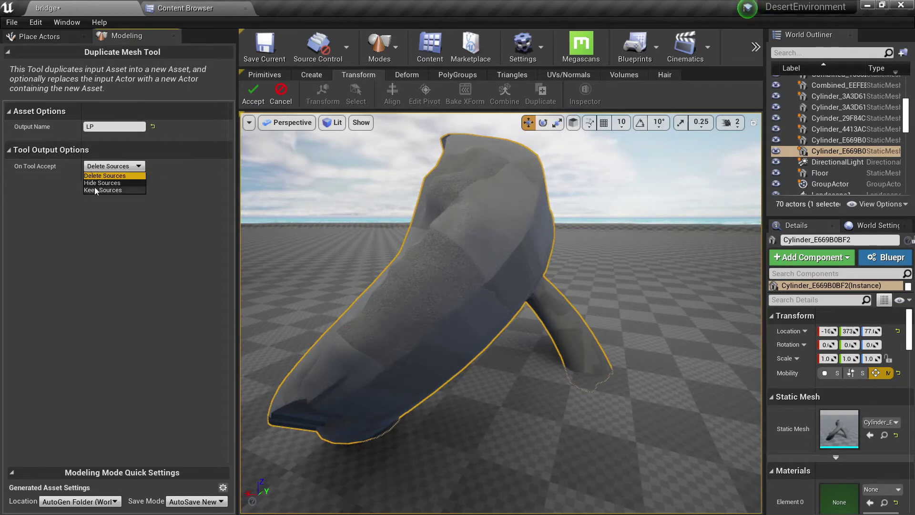
click(94, 190)
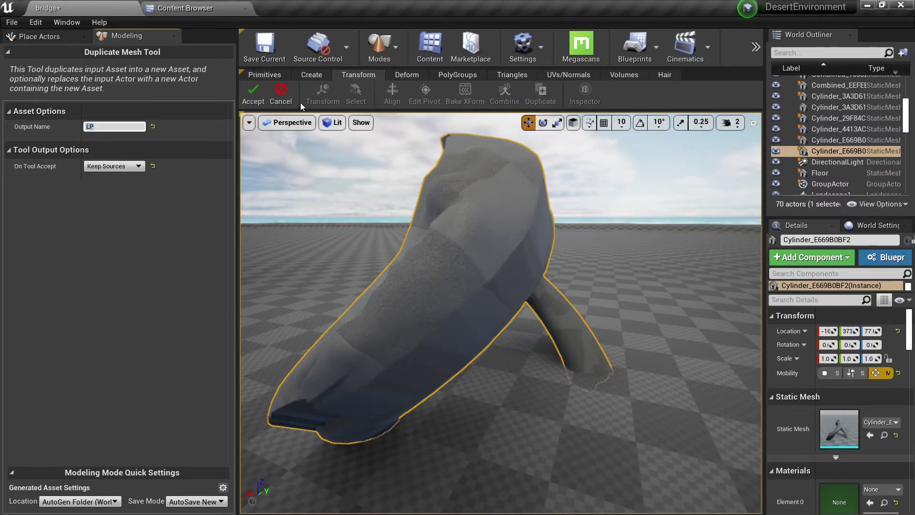
click(253, 92)
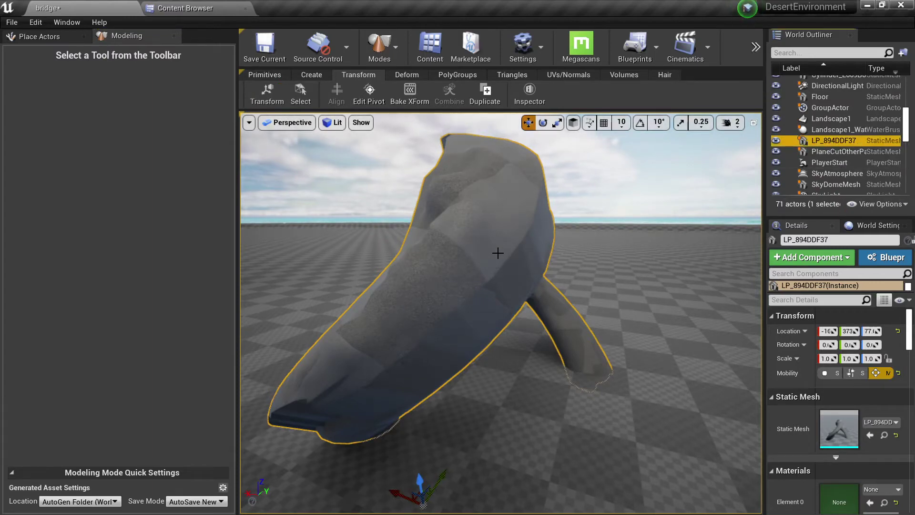
Step: Move the LP copy along the X axis beside the original and inspect its topology in wireframe view
right_drag(498, 253, 445, 355)
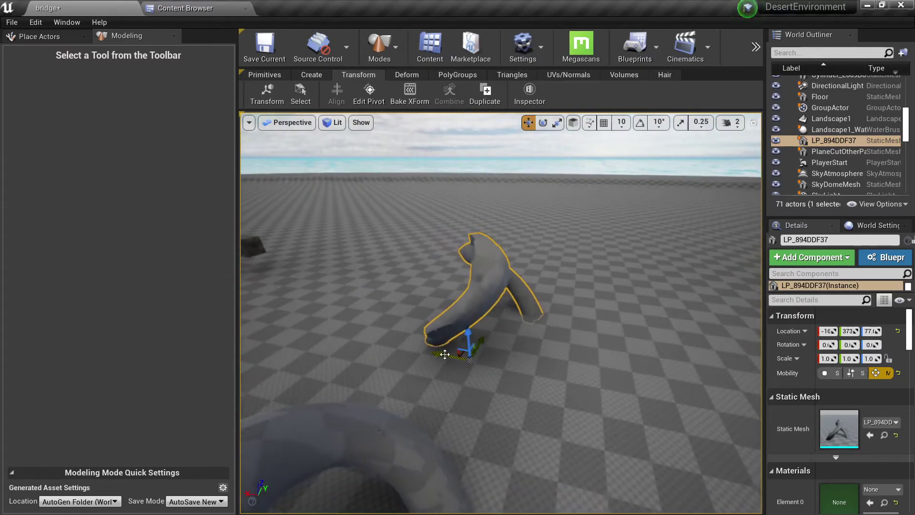
drag(443, 354, 515, 374)
right_drag(515, 374, 591, 324)
key(alt+2)
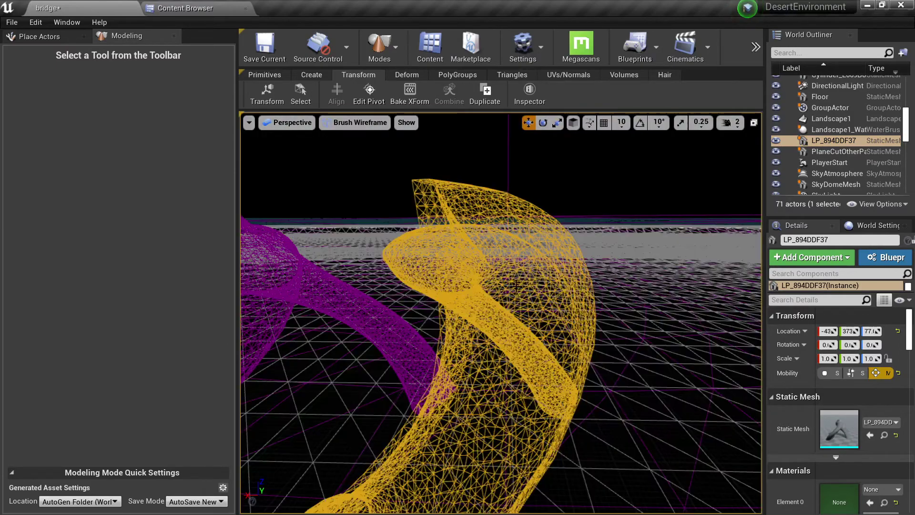
key(alt+4)
Step: Generate PolyGroups on the LP mesh by face normal deviation with an angle tolerance of 45, and accept
mouse_move(520, 235)
right_down()
mouse_move(543, 251)
mouse_move(568, 229)
mouse_move(591, 227)
right_up()
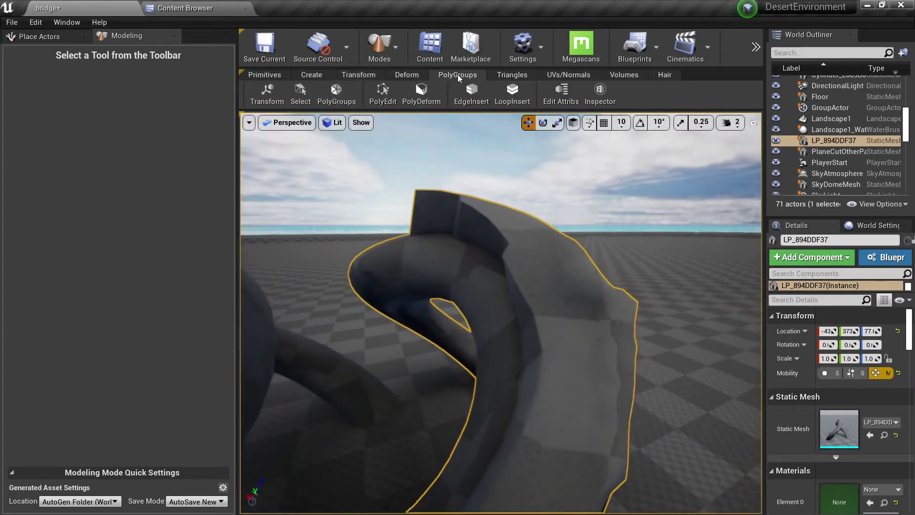
click(346, 93)
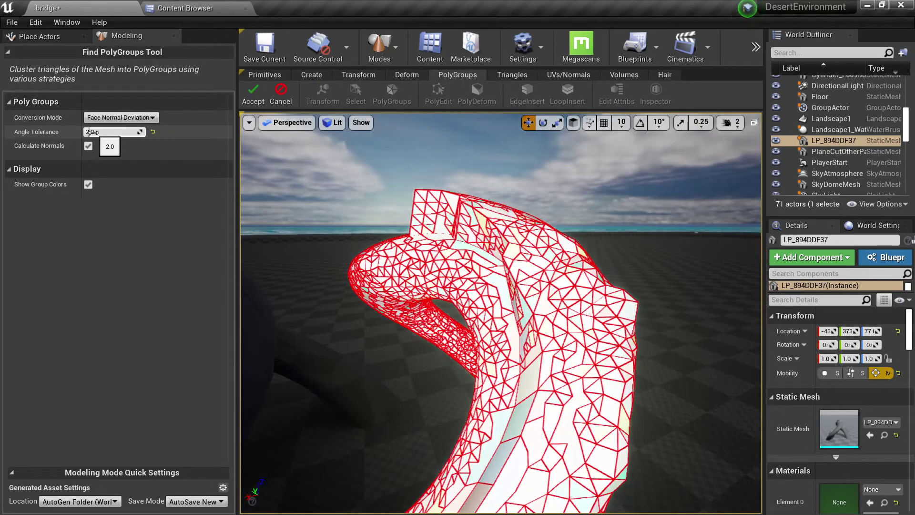
drag(114, 131, 145, 131)
click(102, 134)
text(4)
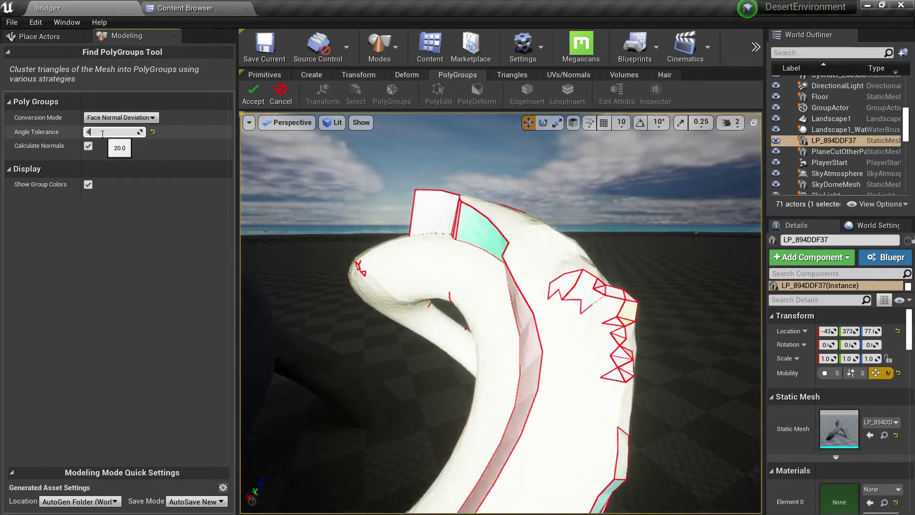
text(5)
key(Return)
right_drag(429, 229, 589, 262)
click(253, 95)
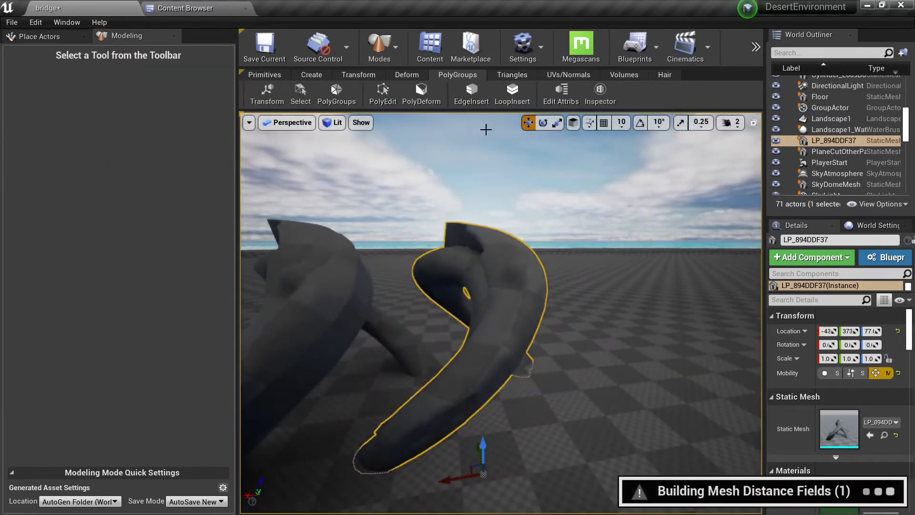
Step: Auto-unwrap the LP mesh, check its UVs with the Checkerboard material preview, and accept
click(475, 103)
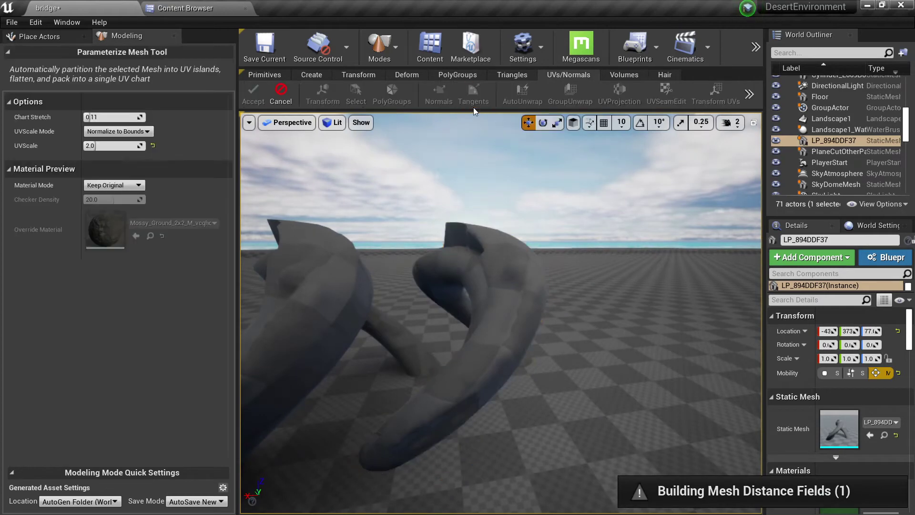
click(123, 185)
click(103, 201)
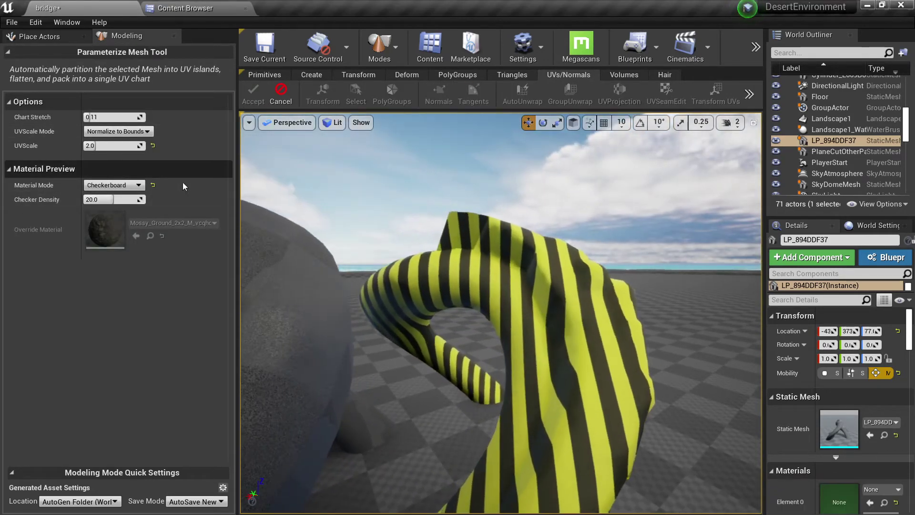
right_drag(508, 328, 402, 261)
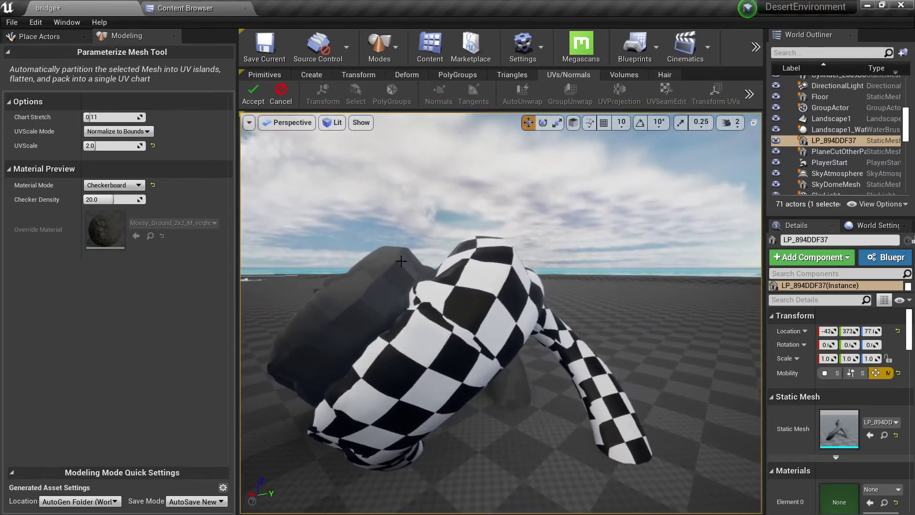
click(255, 96)
Step: Start the UV Layout tool on the LP mesh with the Transform layout type
click(654, 89)
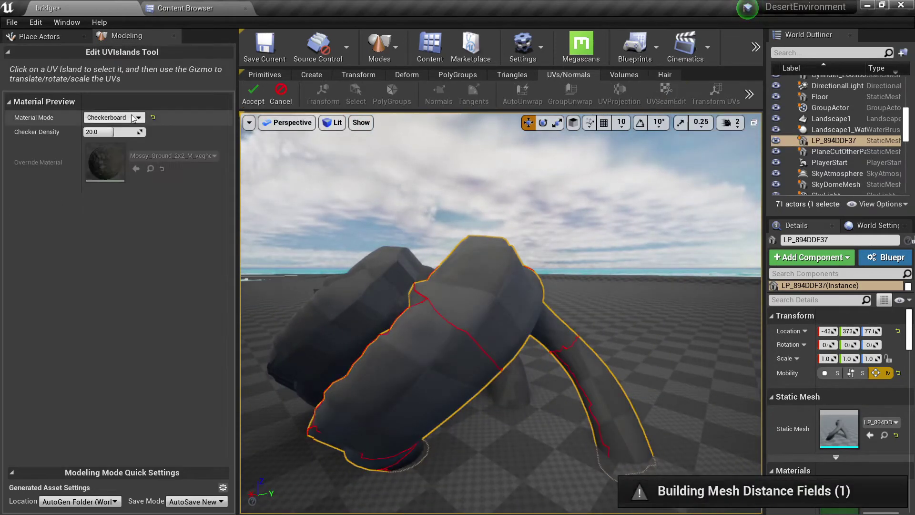
click(291, 96)
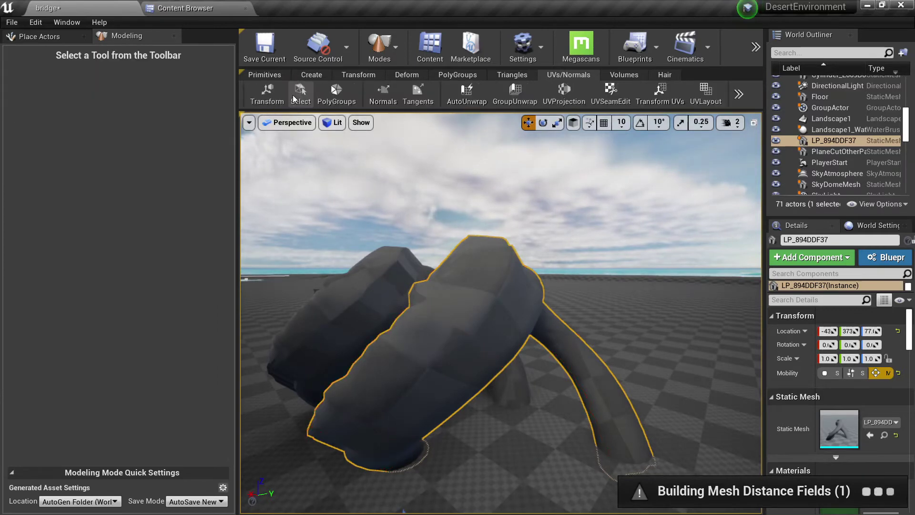
click(711, 92)
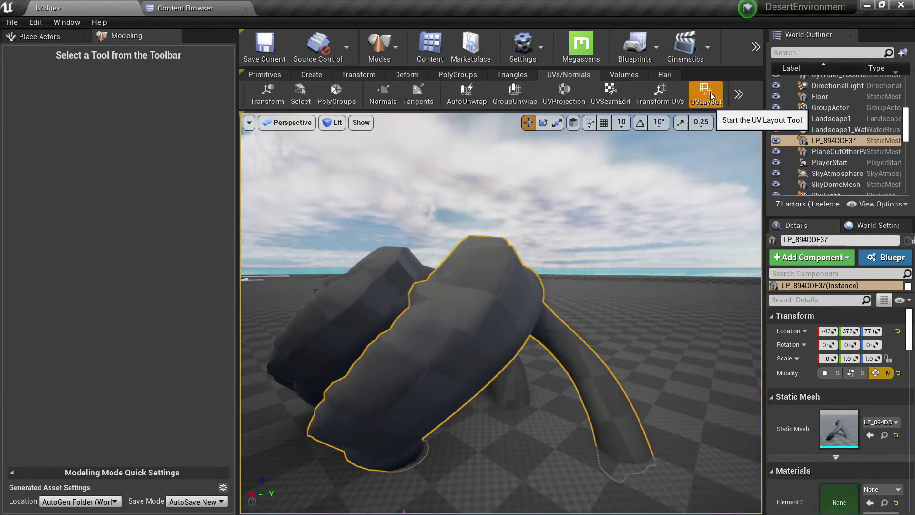
click(113, 118)
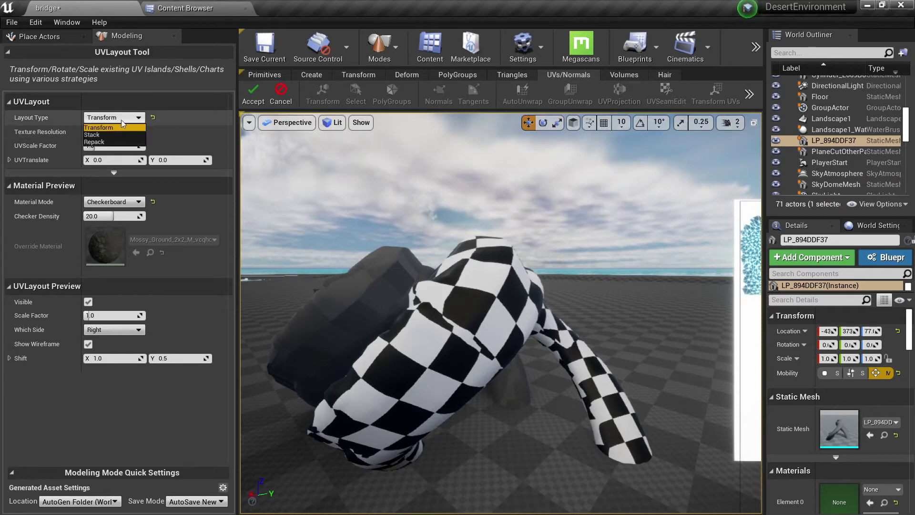
click(95, 128)
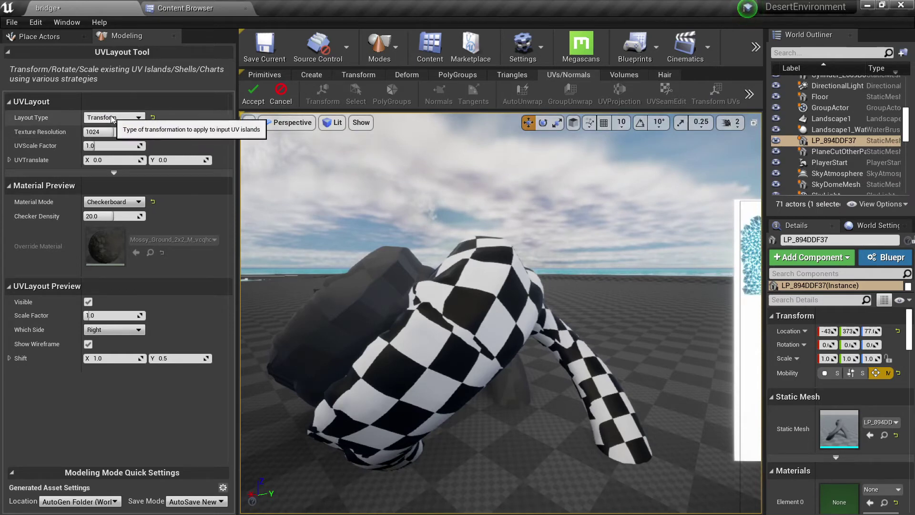
Step: Try a UV scale factor of 2 on the LP mesh's layout and restore it to 1
click(118, 147)
text(2)
key(Return)
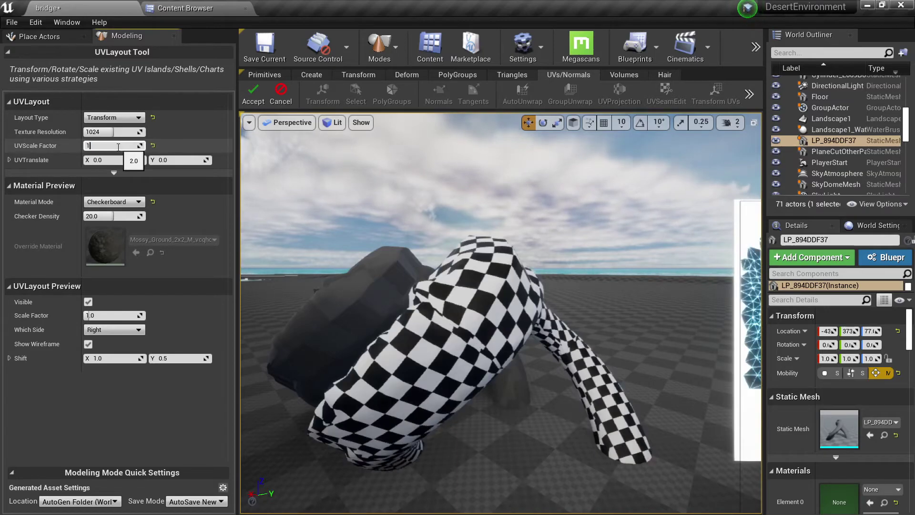
key(Return)
Step: Repack the LP mesh's UV islands, check the result in the layout preview, and accept
right_drag(362, 214, 419, 281)
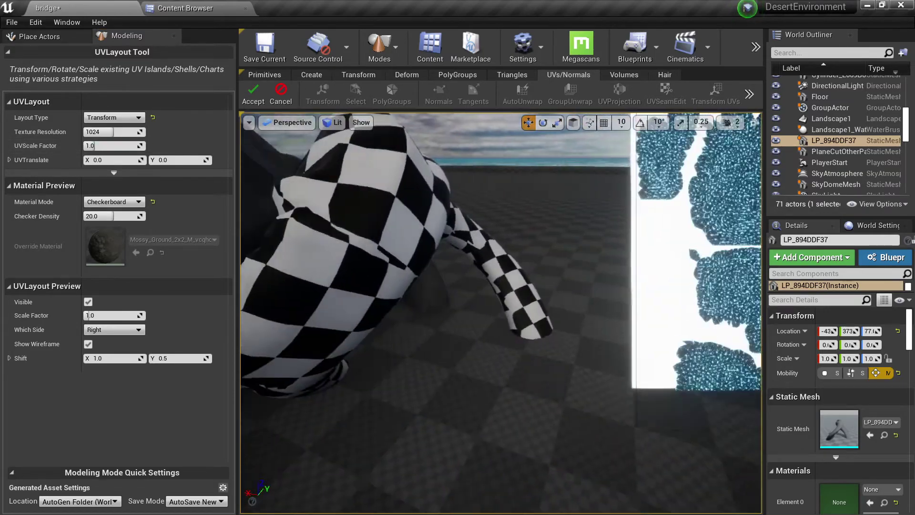
scroll(501, 309, down, 10)
click(113, 117)
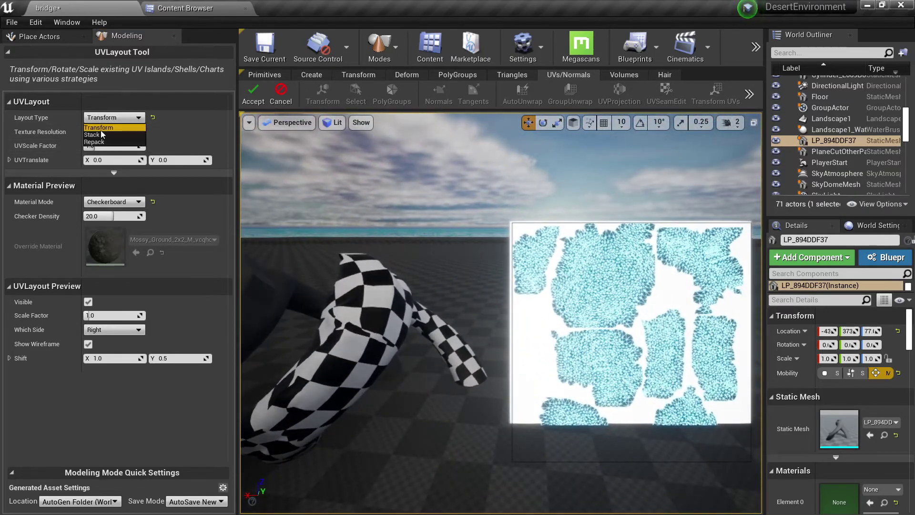
click(97, 141)
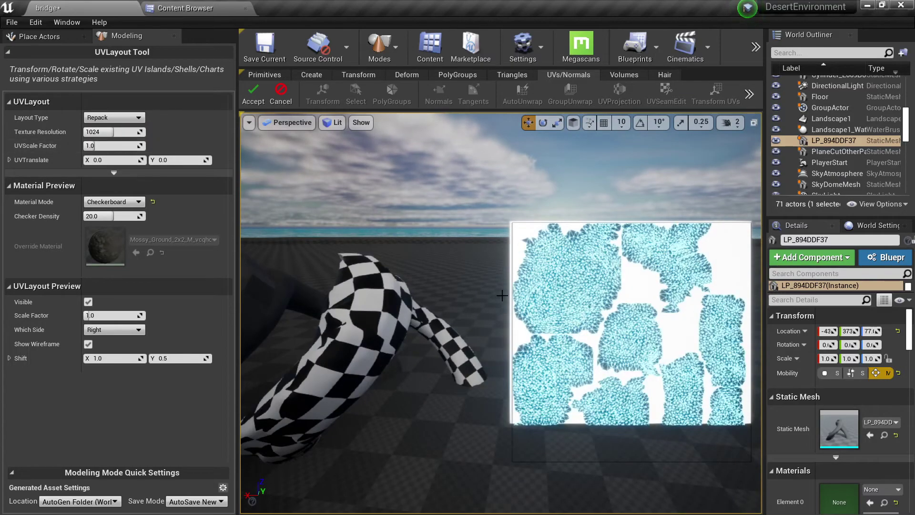
scroll(338, 310, up, 3)
right_drag(574, 275, 653, 276)
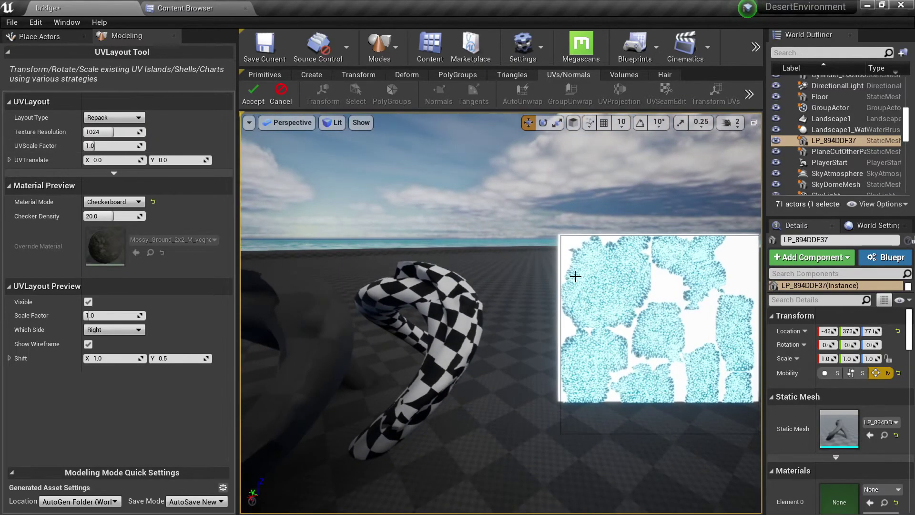
click(264, 94)
Step: Rename the unwrapped low-poly mesh actor as LP
right_drag(403, 281, 300, 300)
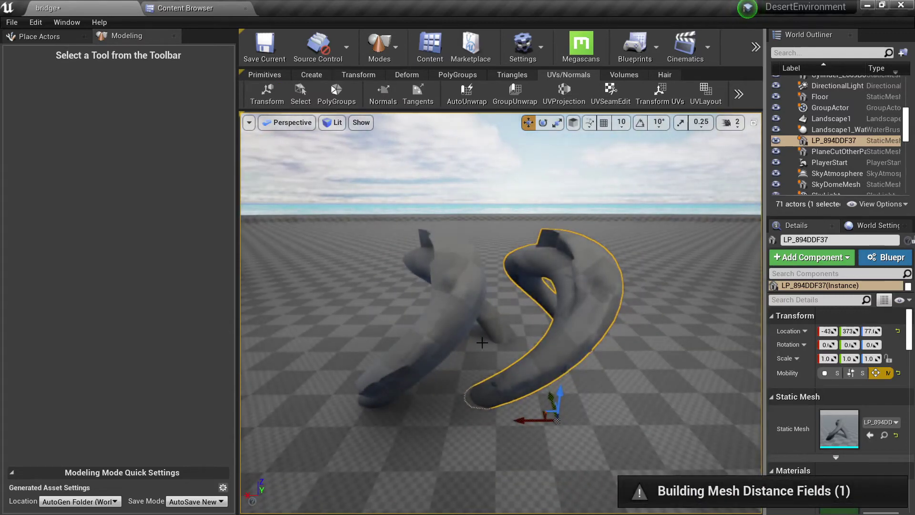
click(453, 314)
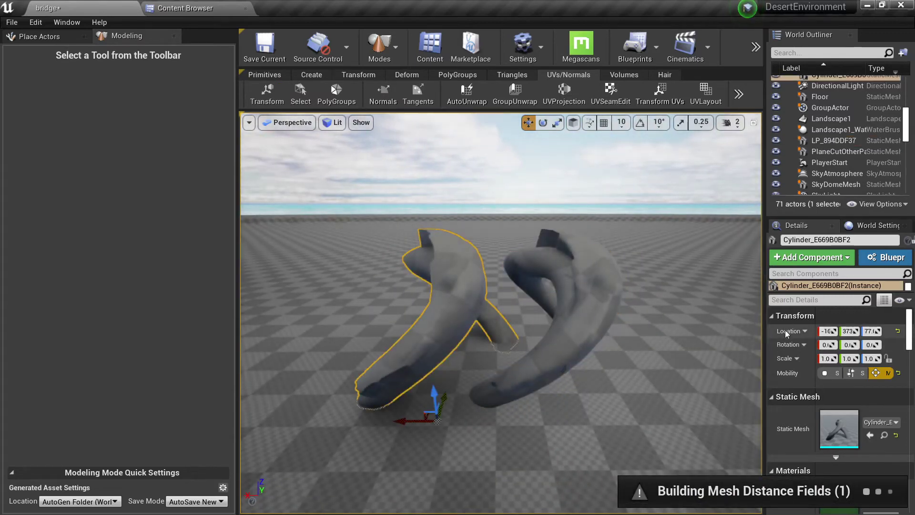
key(Escape)
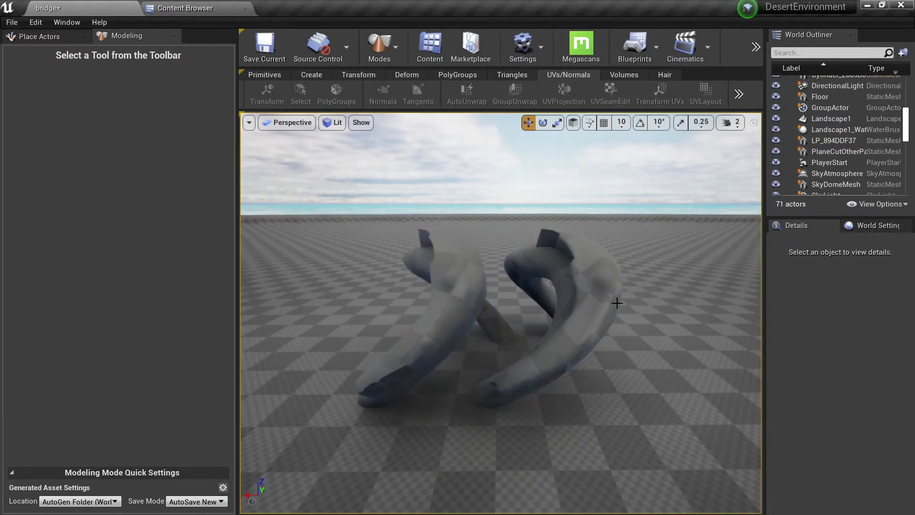
click(617, 303)
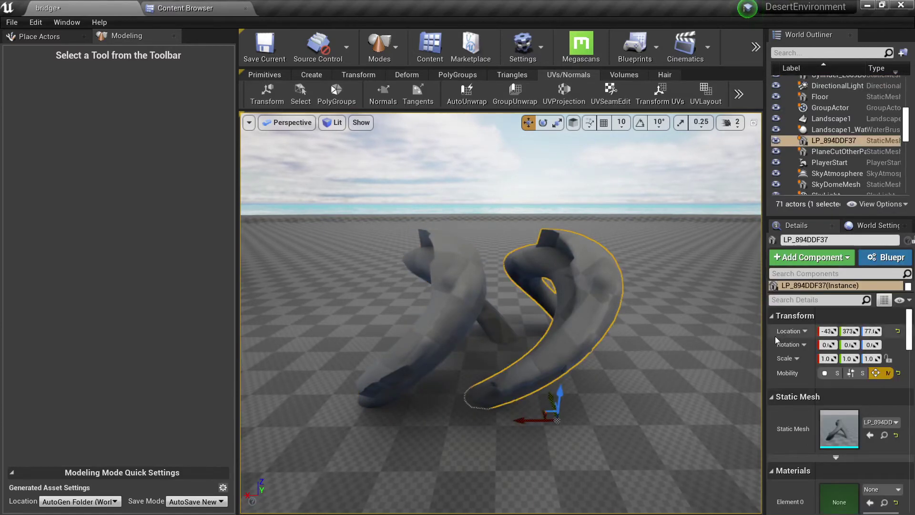
key(F2)
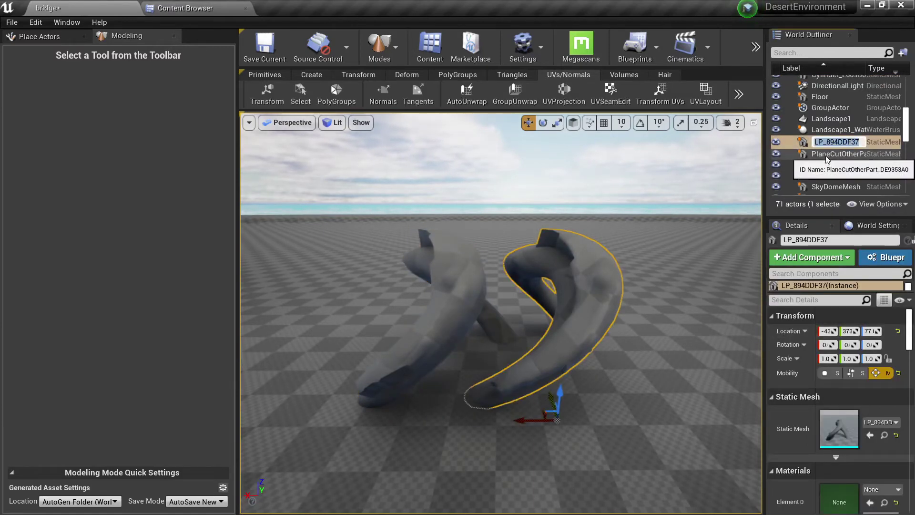
key(Return)
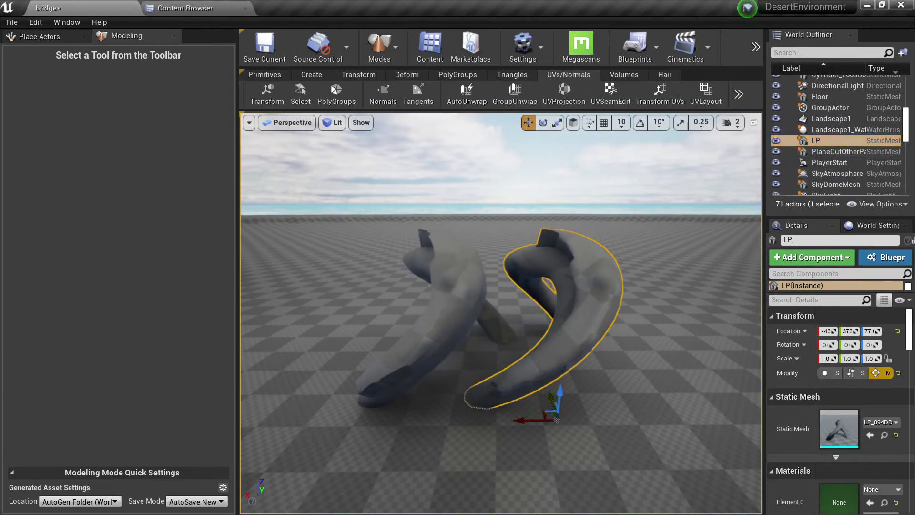
Step: Rename the original sculpted cylinder actor as HP
click(461, 282)
key(F2)
text(HP)
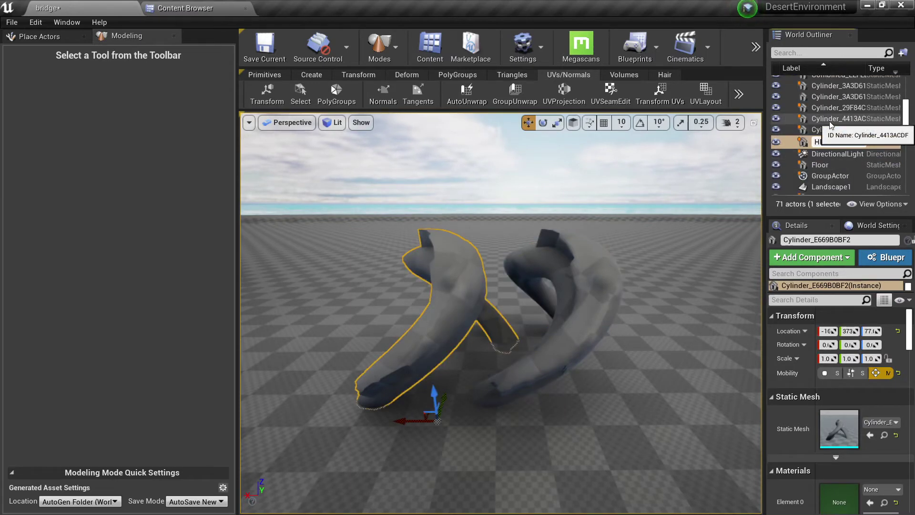
key(Return)
Step: Paste the HP mesh's location onto LP so that both meshes overlap
click(591, 306)
right_click(784, 333)
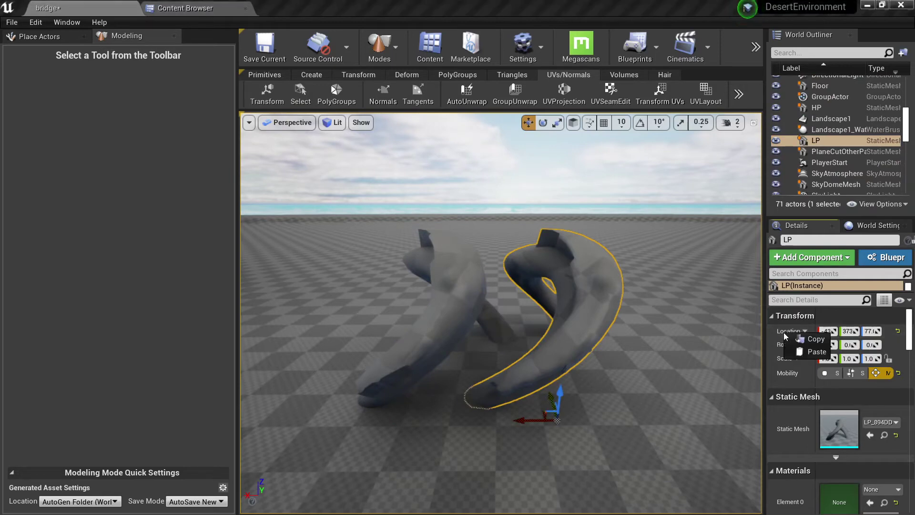
click(800, 351)
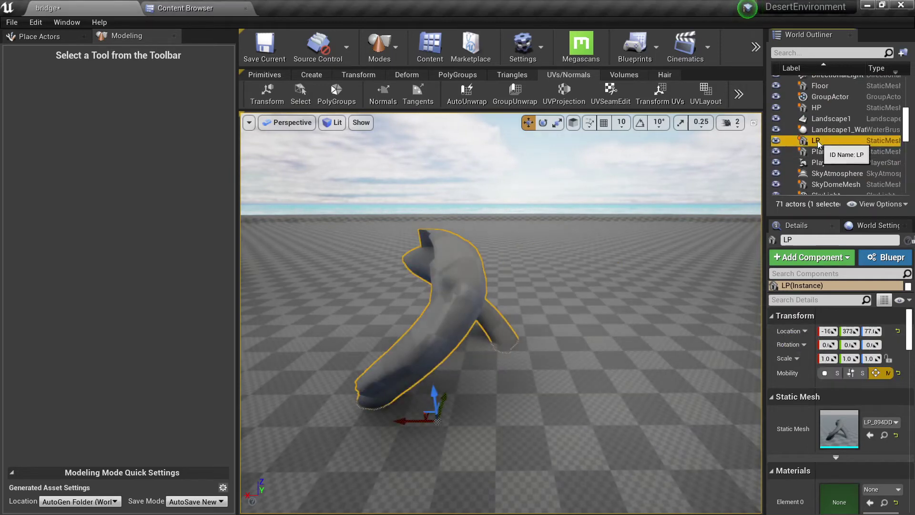
Step: Start the Bake Maps tool with LP selected as the bake mesh and HP as the detail mesh, and inspect the preview
ctrl+click(823, 108)
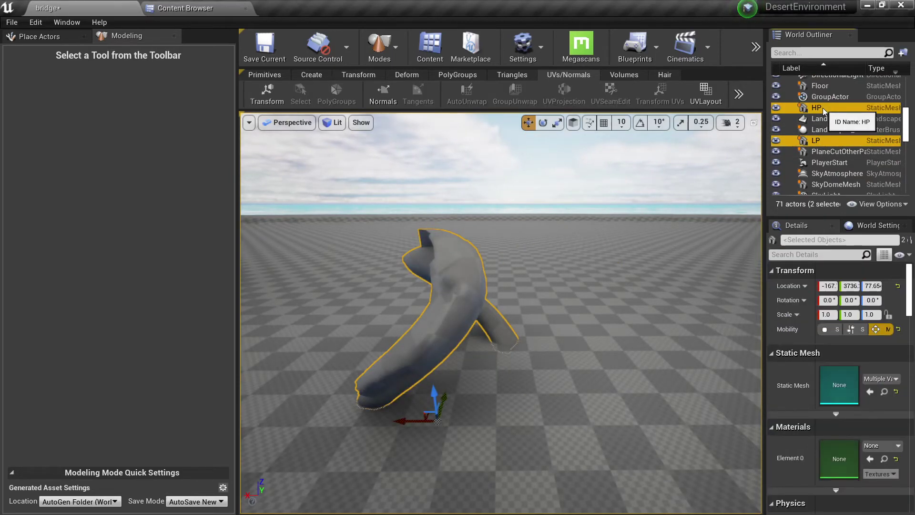
click(739, 95)
drag(765, 83, 827, 84)
click(774, 91)
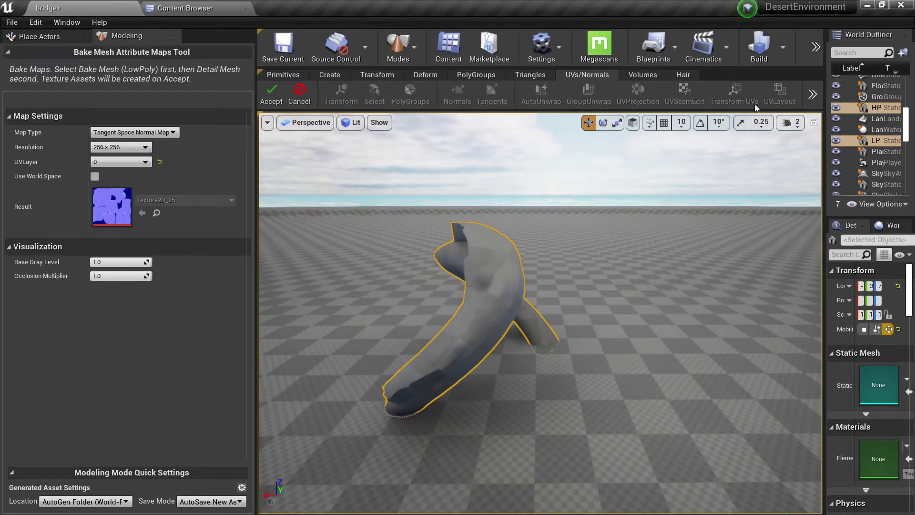
right_drag(541, 305, 501, 289)
key(w)
key(s)
key(w)
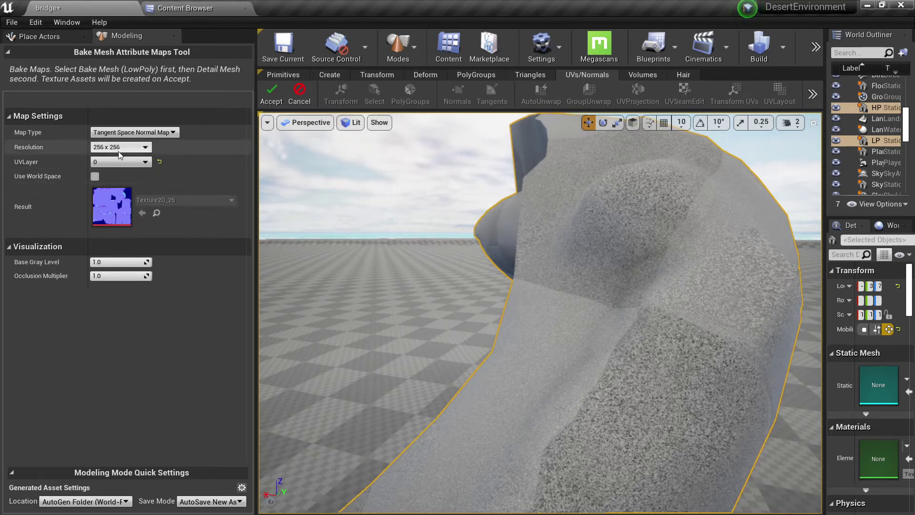
Step: Preview the Ambient Occlusion, Curvature, Normal Image and Position Image map types, and return to Tangent Space Normal Map
click(133, 132)
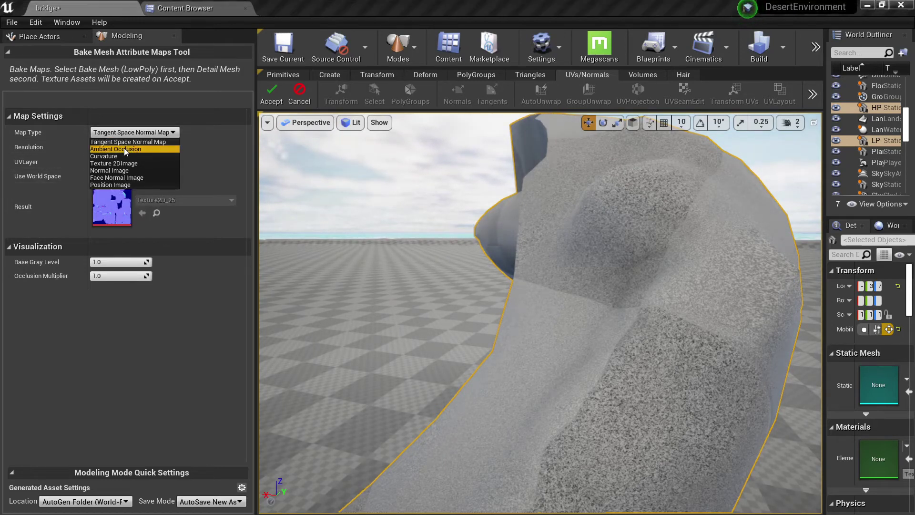
click(124, 149)
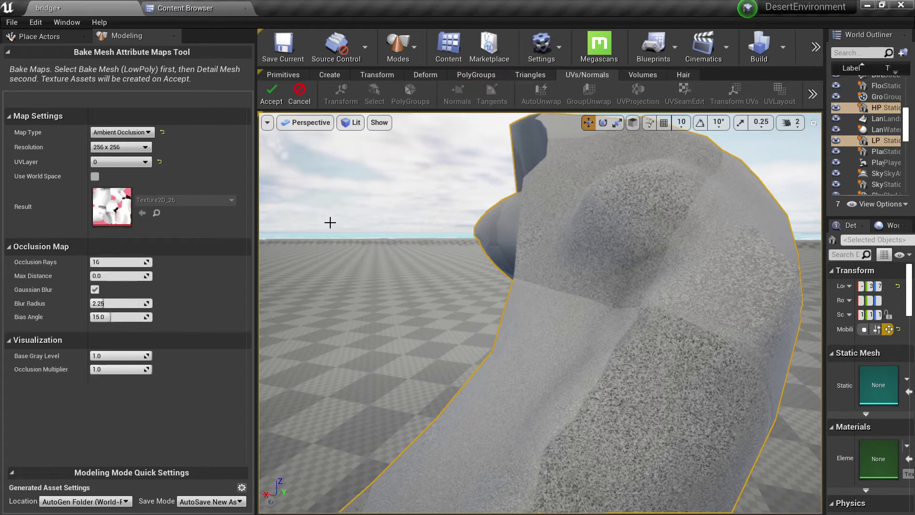
click(122, 132)
click(117, 156)
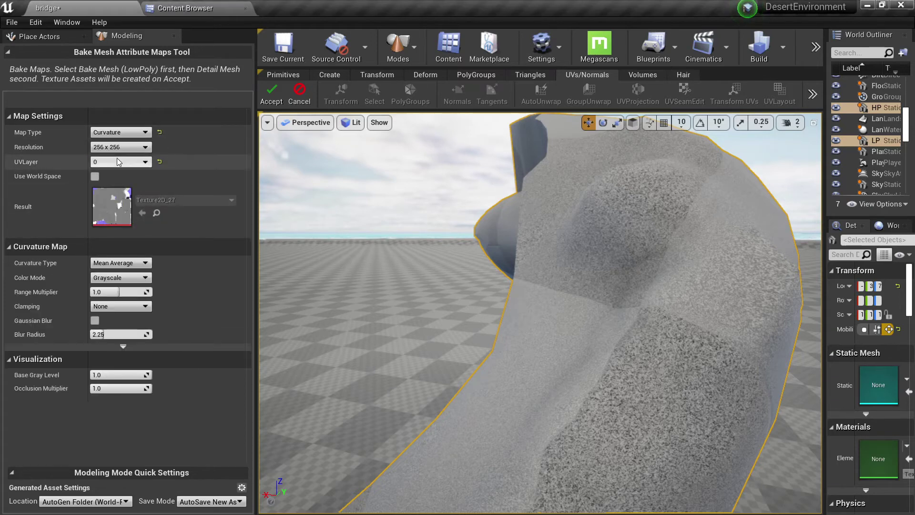
click(121, 132)
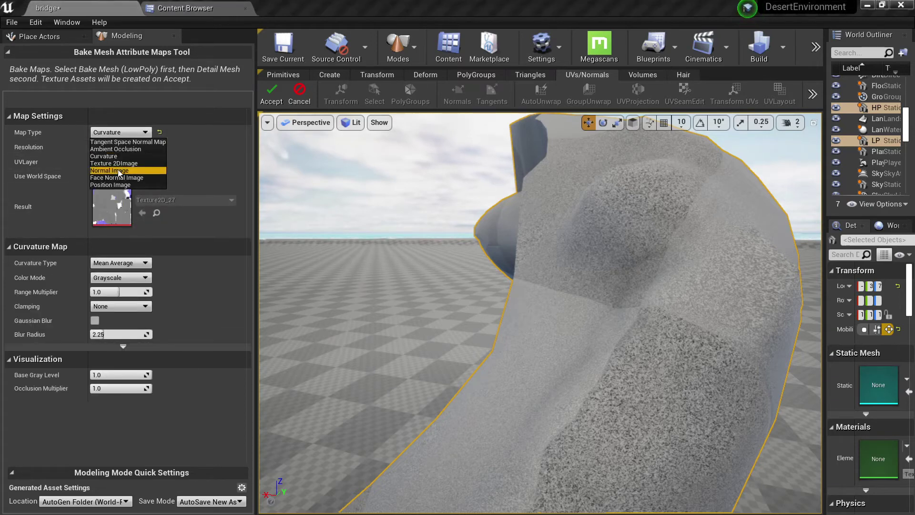
click(119, 171)
click(121, 132)
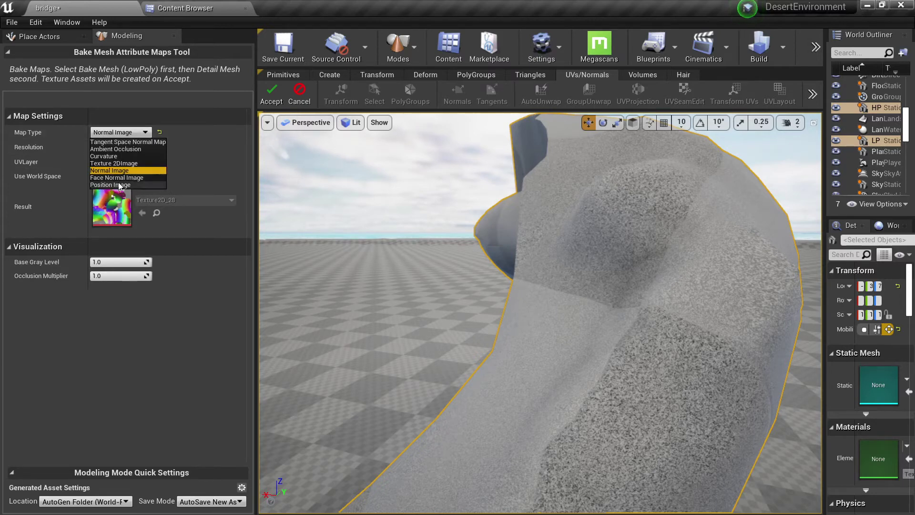
click(119, 185)
click(122, 132)
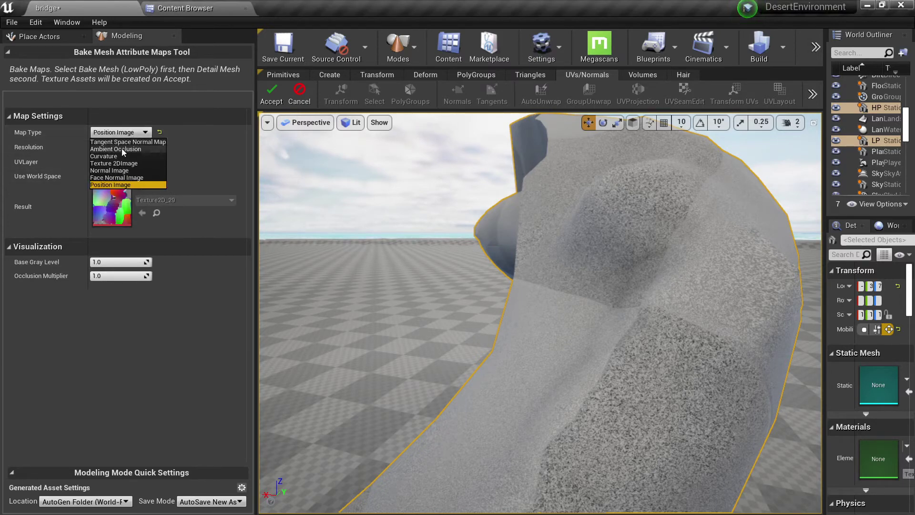
click(122, 142)
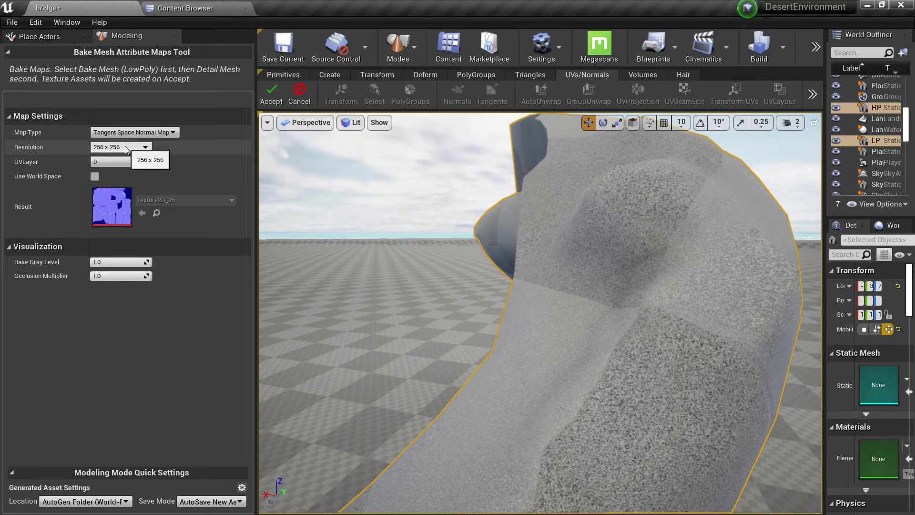
Step: Set the bake resolution to 1024 x 1024 with UV layer 0, inspect the mesh, and accept the normal map bake
click(126, 147)
click(125, 187)
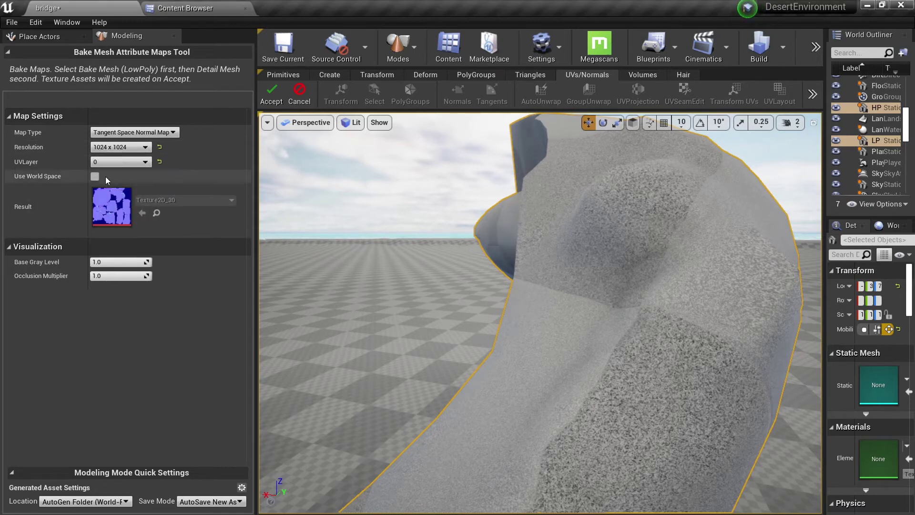
click(106, 162)
click(108, 164)
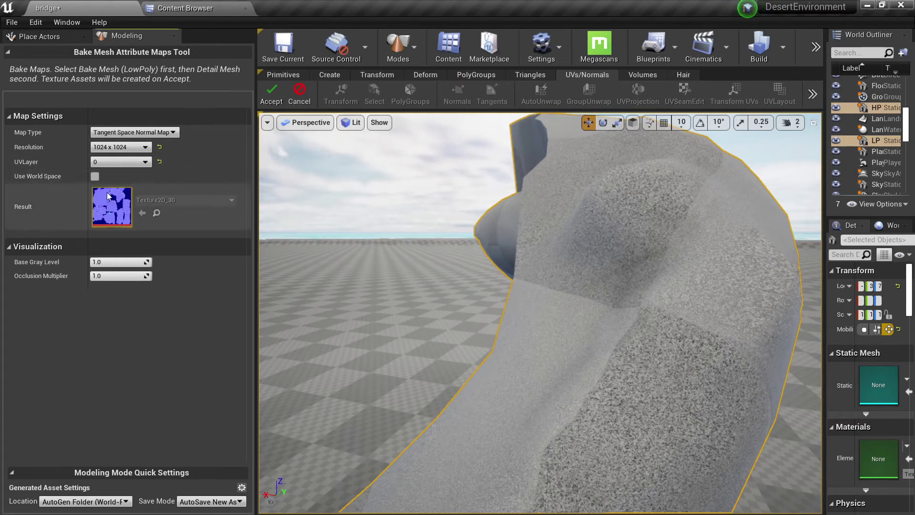
key(s)
right_drag(362, 157, 363, 190)
key(w)
right_drag(414, 353, 434, 353)
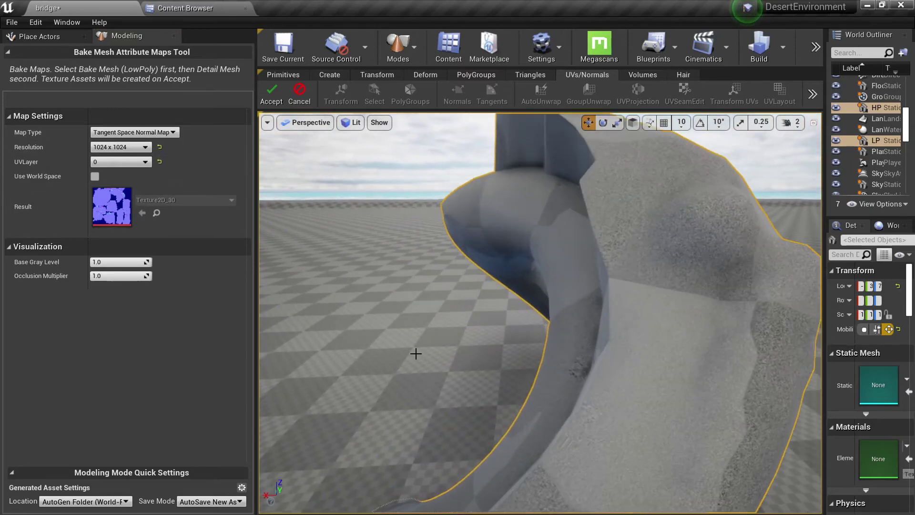
click(275, 97)
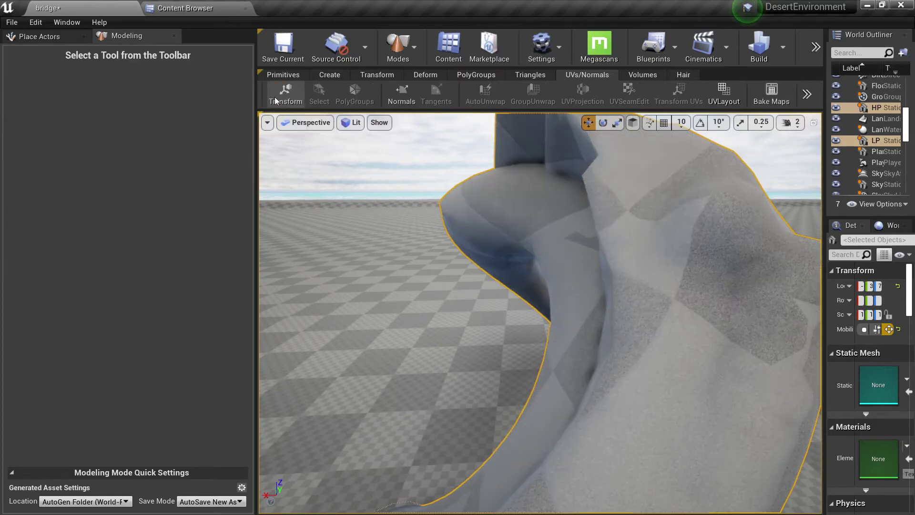
Step: Select only the LP mesh in the level and locate its asset in the content browser
click(202, 12)
click(119, 8)
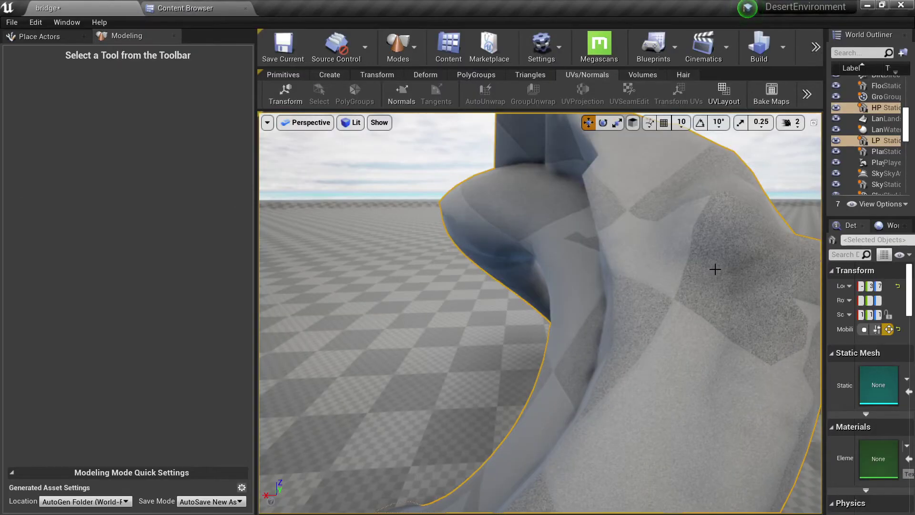
right_drag(715, 270, 595, 259)
click(548, 239)
right_click(876, 145)
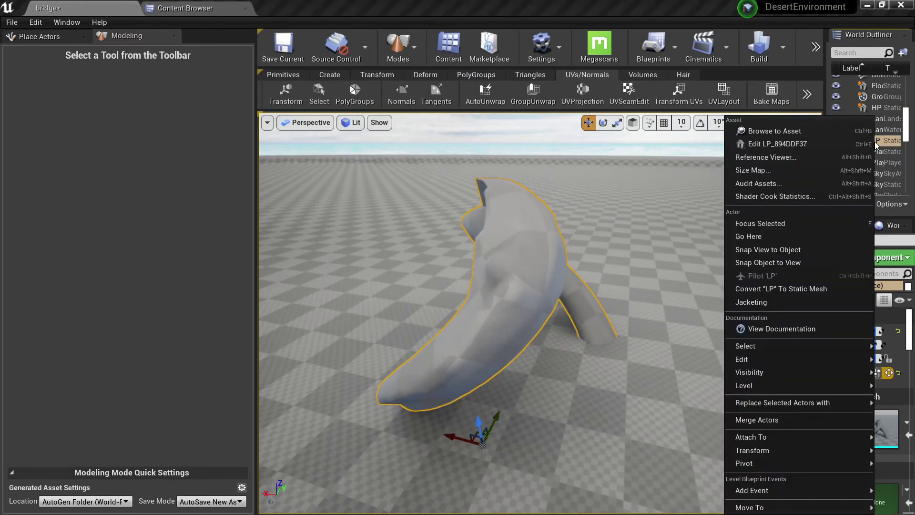
mouse_move(777, 353)
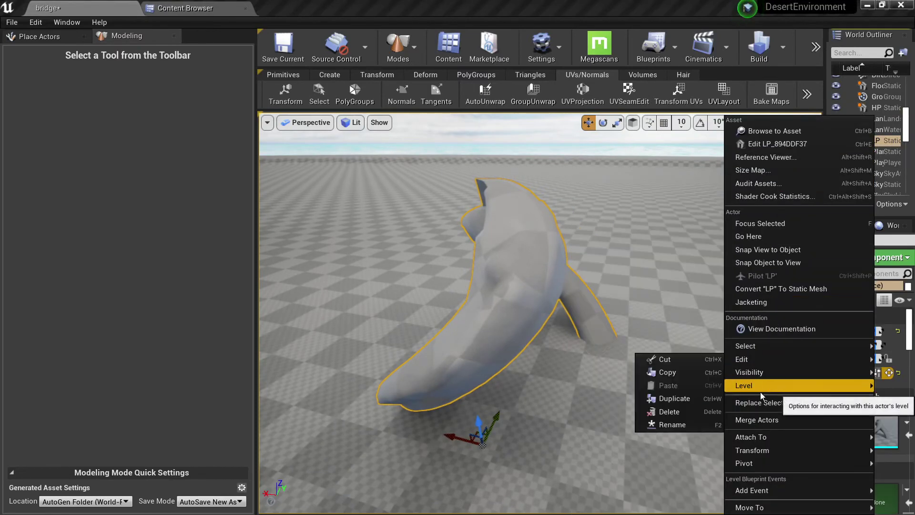
click(885, 139)
key(ctrl+b)
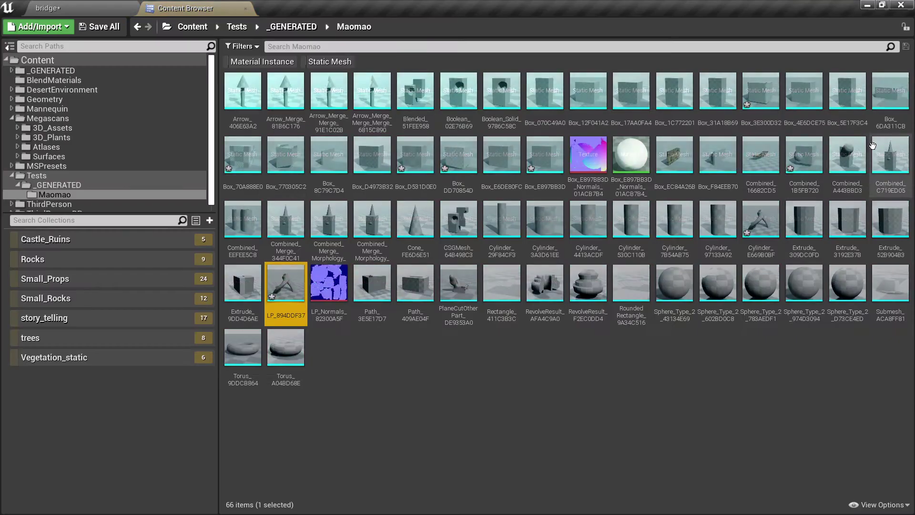
Step: Open the baked LP_Normals_82300A5F texture and inspect the normal map up close
click(317, 304)
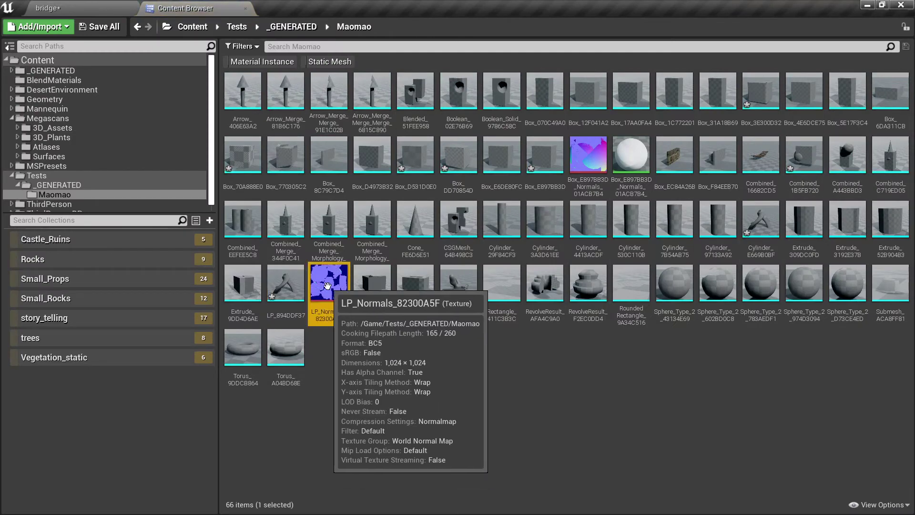
double_click(327, 296)
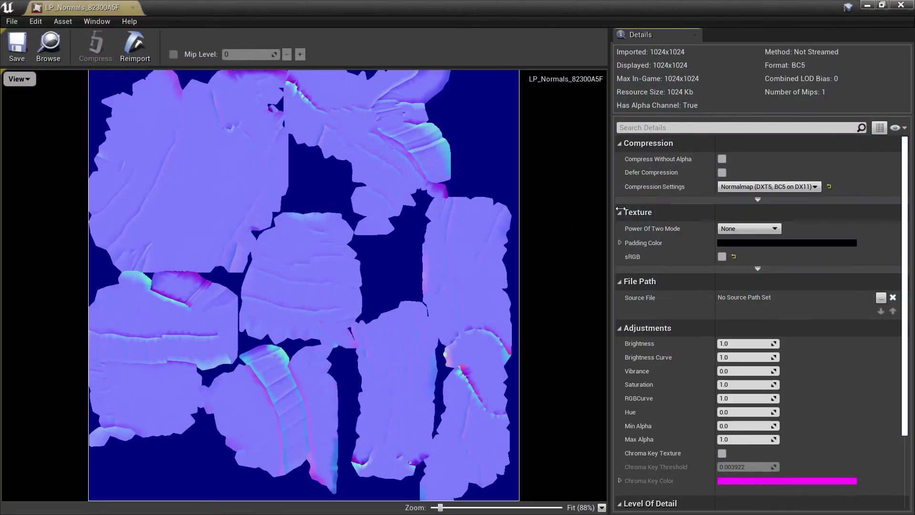
scroll(182, 229, up, 5)
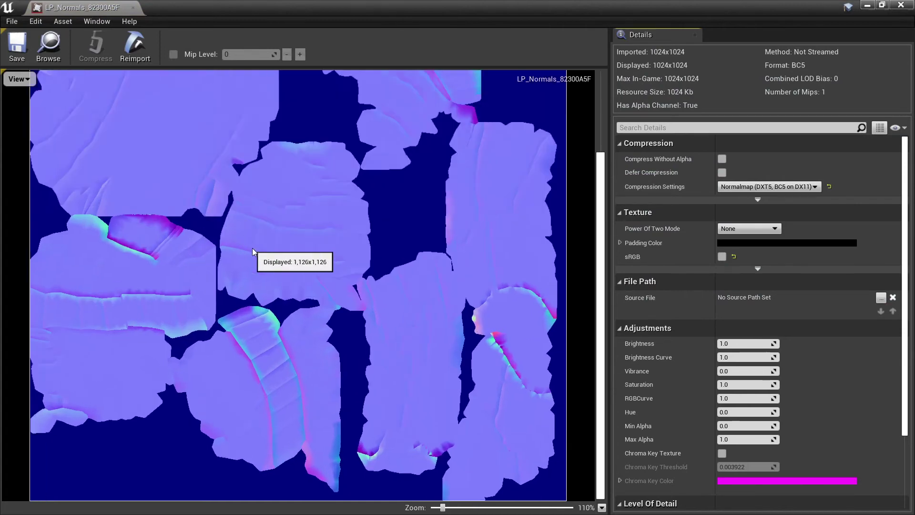
scroll(195, 300, down, 5)
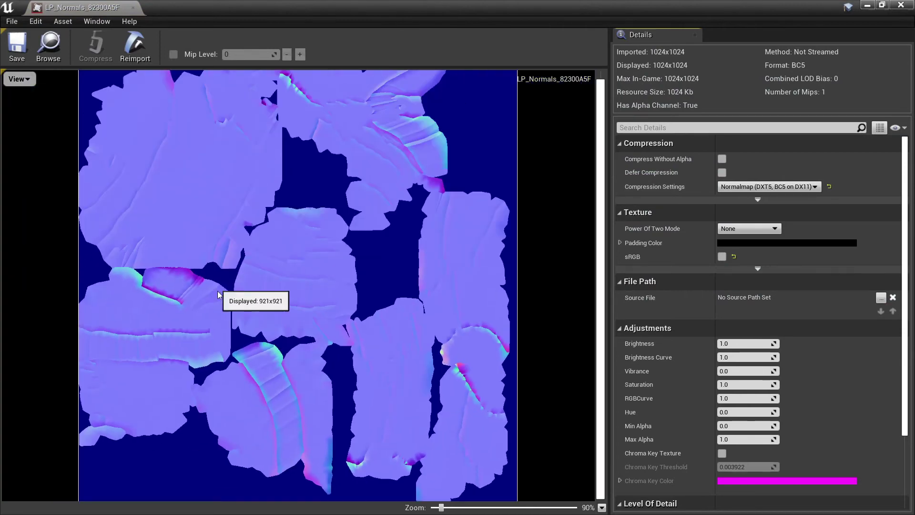
Step: Create a material from the LP_Normals_82300A5F texture, keep its default name, and open it for editing
click(48, 46)
right_click(328, 269)
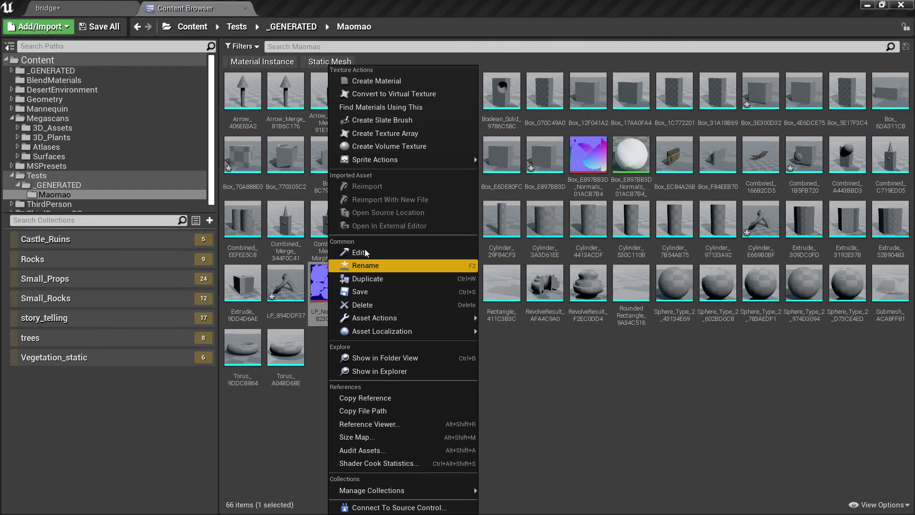
click(405, 84)
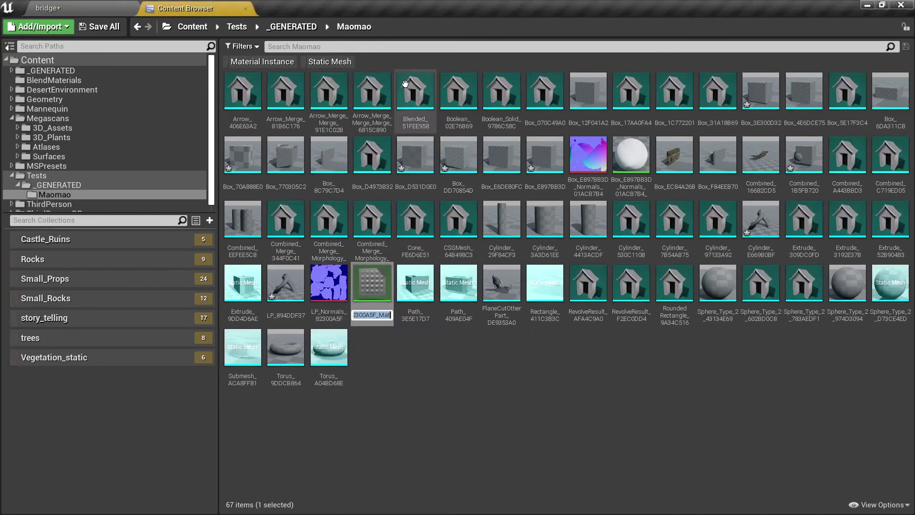
double_click(376, 322)
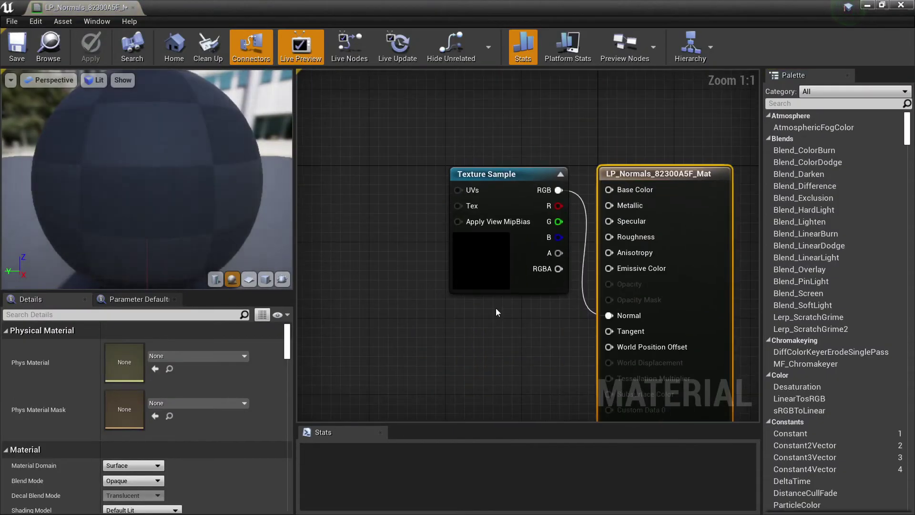
Step: Add a vector parameter above the Texture Sample node and set its default colour to grey (0.188, 0.188, 0.188)
key(v)
click(416, 135)
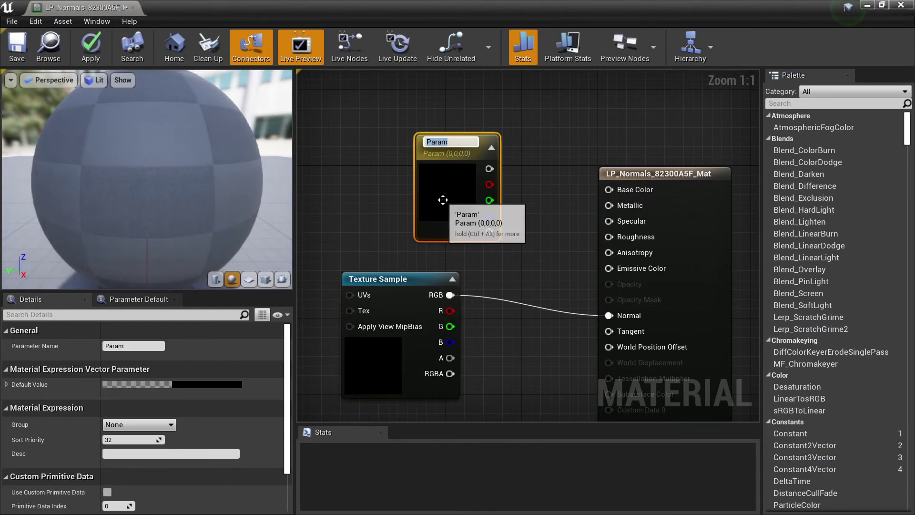
drag(444, 200, 416, 175)
click(227, 387)
drag(405, 338, 405, 332)
click(411, 484)
Step: Connect the grey parameter to Base Color, apply the material changes, and locate the material in the content browser
drag(493, 152, 610, 192)
drag(437, 201, 380, 182)
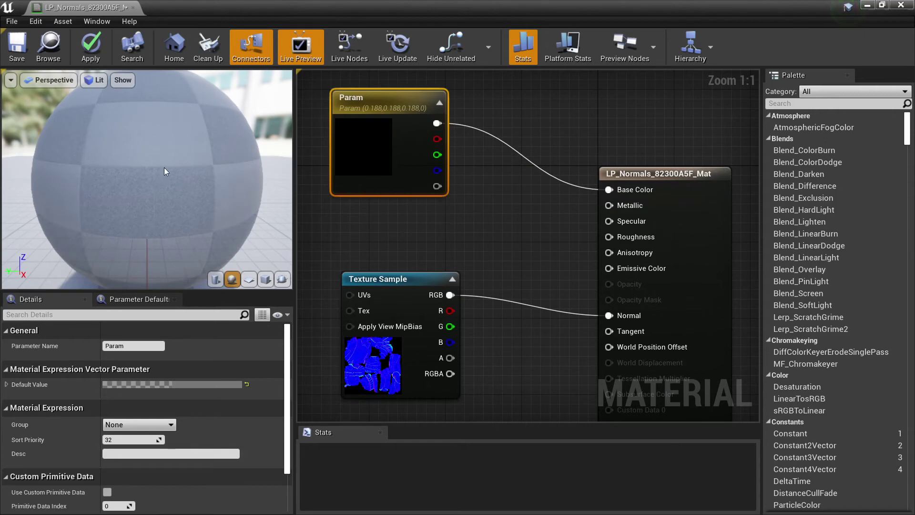
click(91, 59)
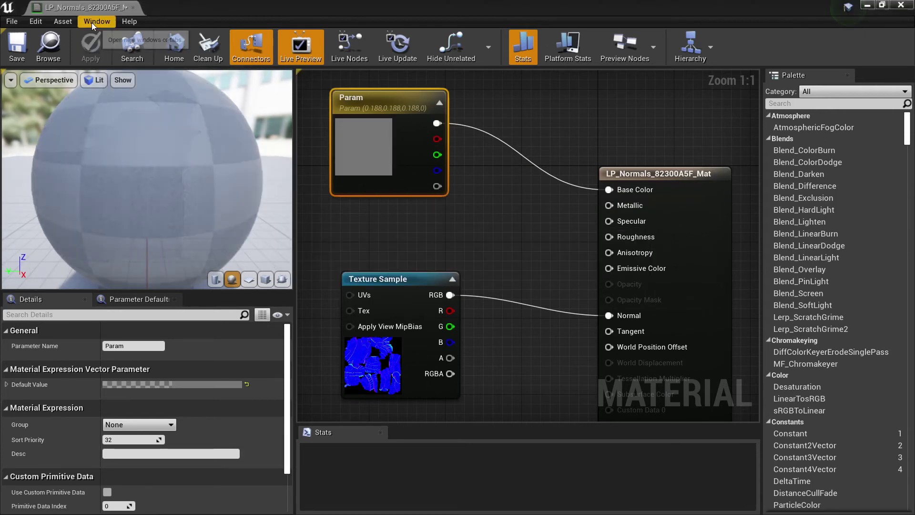
click(49, 53)
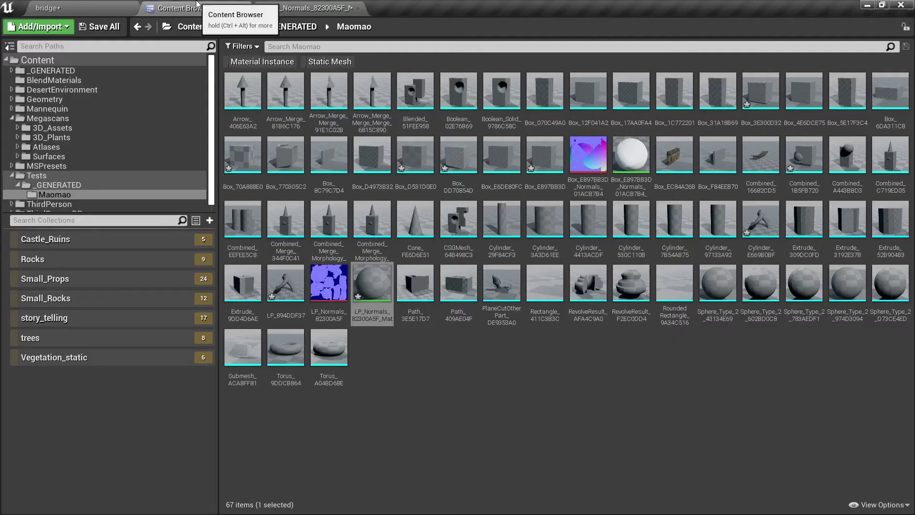
Step: Return to the bridge level and move the LP mesh along its X axis so it stands beside HP
click(92, 5)
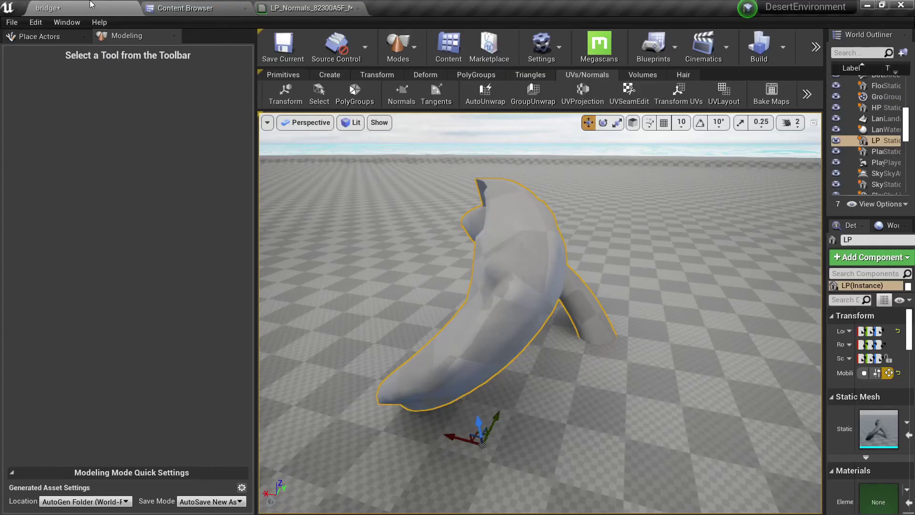
right_drag(475, 297, 495, 310)
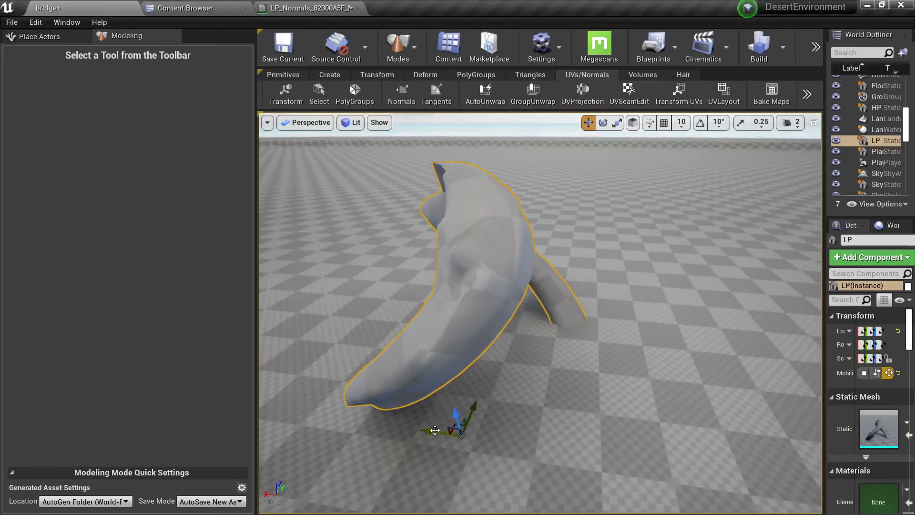
drag(435, 430, 599, 439)
right_drag(604, 415, 662, 455)
Step: Assign the LP_Normals_82300A5F_Mat material to Element 0 of the LP mesh
scroll(879, 429, down, 3)
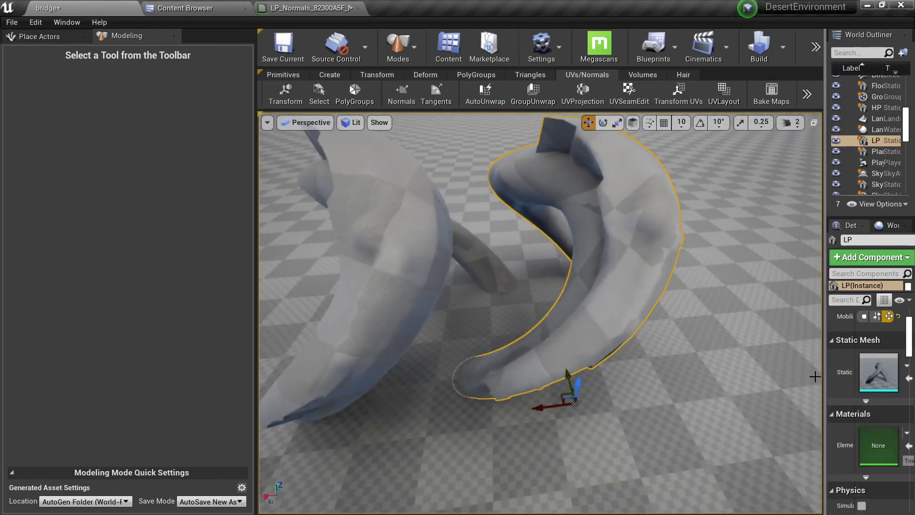
drag(825, 328, 697, 329)
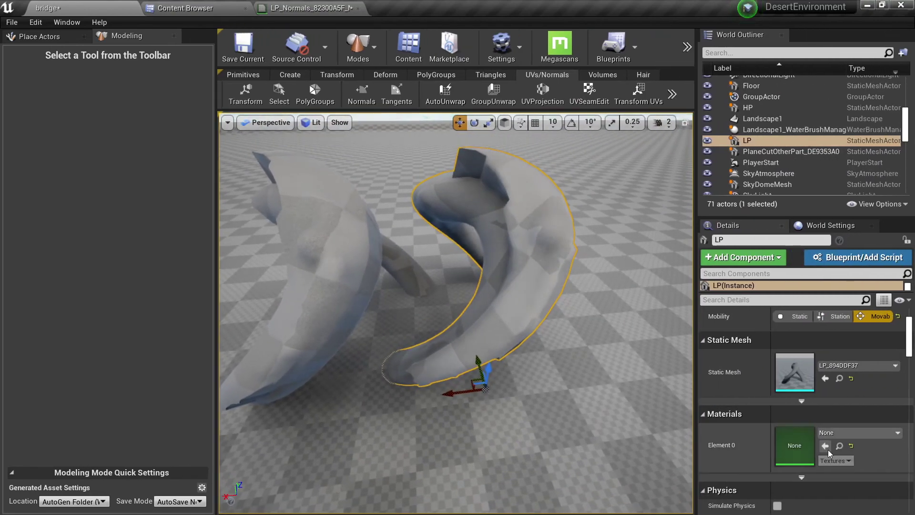
mouse_move(587, 325)
right_down()
mouse_move(525, 301)
mouse_move(587, 325)
mouse_move(610, 302)
right_up()
Step: Examine the LP mesh's triangle density and normal-mapped surface in wireframe and lit views
key(alt+3)
key(alt+2)
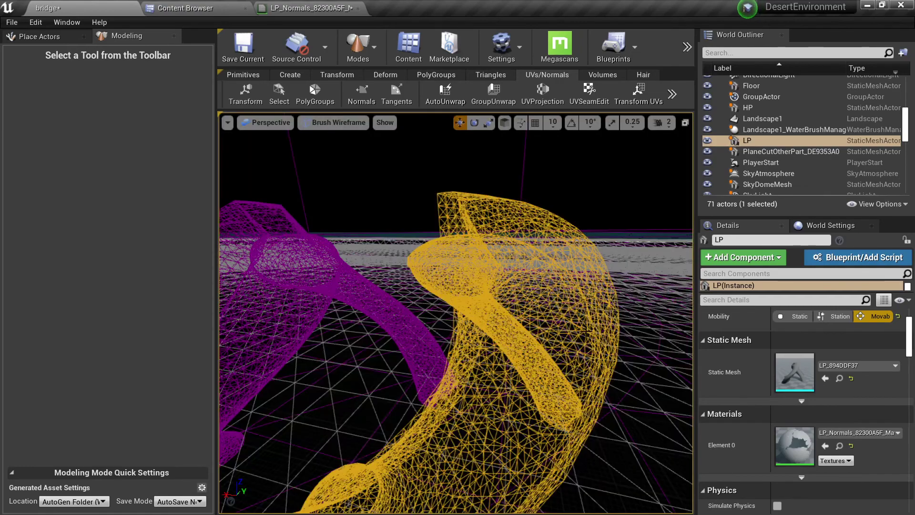
scroll(589, 329, down, 3)
scroll(588, 328, up, 2)
key(alt+4)
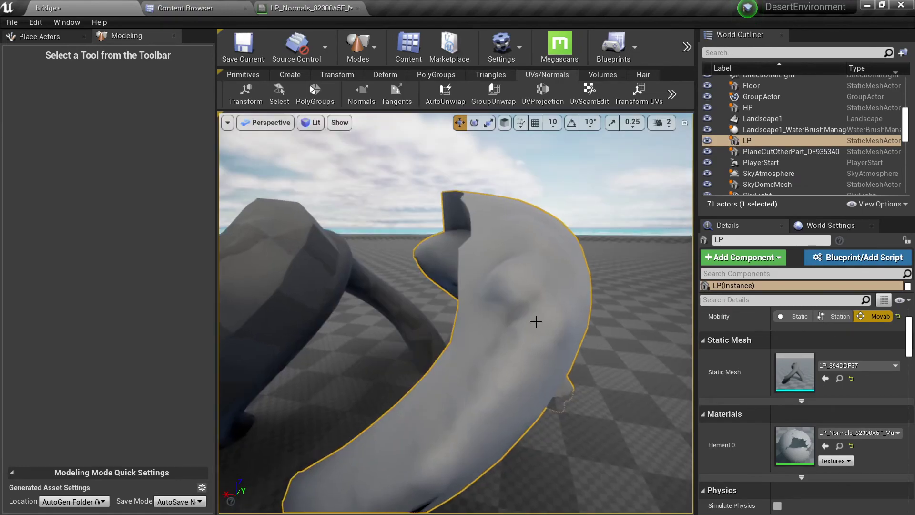
key(alt+1)
right_drag(536, 322, 533, 330)
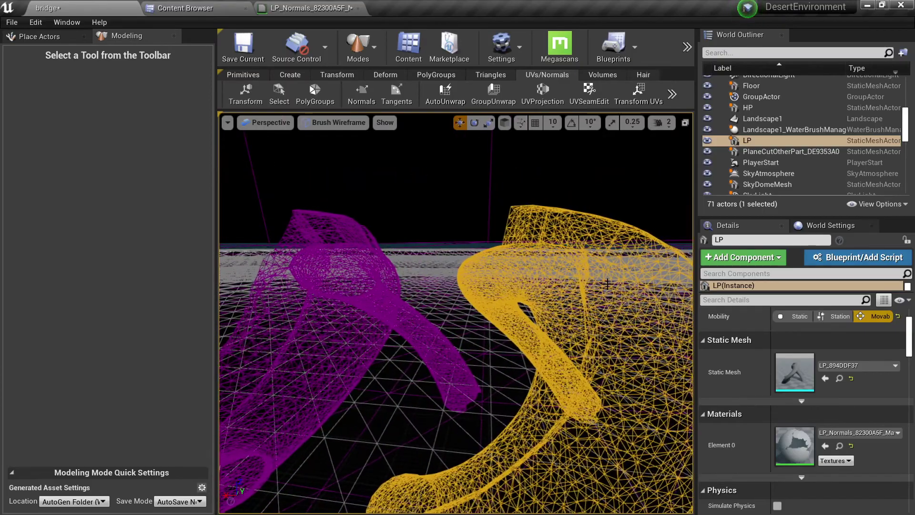
Step: Simplify the LP mesh with the QEM simplifier at a target percentage of 50 and accept the result
click(490, 74)
click(342, 93)
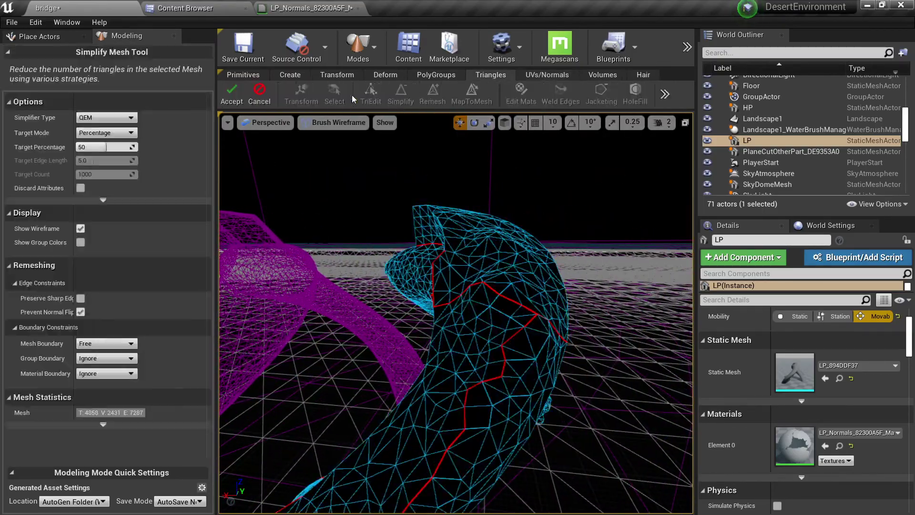
click(232, 99)
Step: Compare the simplified LP mesh's wireframe with its lit normal-mapped surface from several sides, next to HP
key(alt+4)
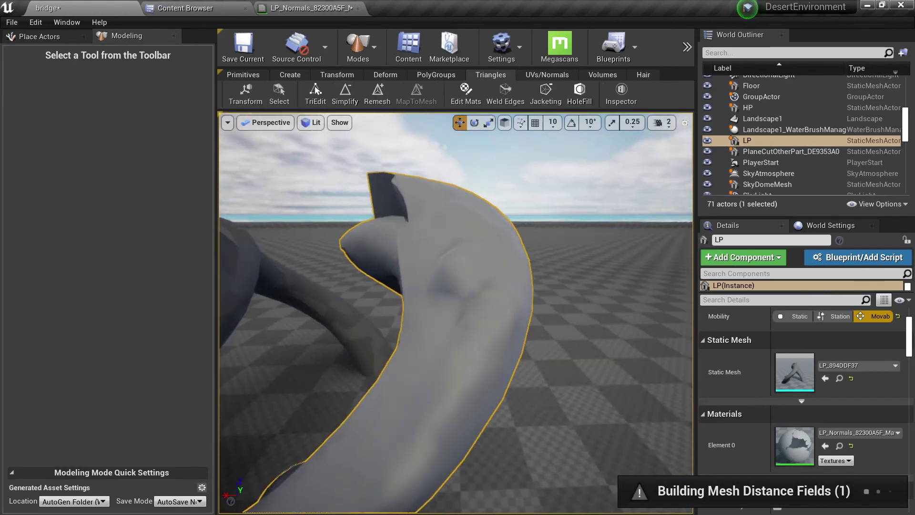
right_drag(492, 341, 454, 327)
key(alt+2)
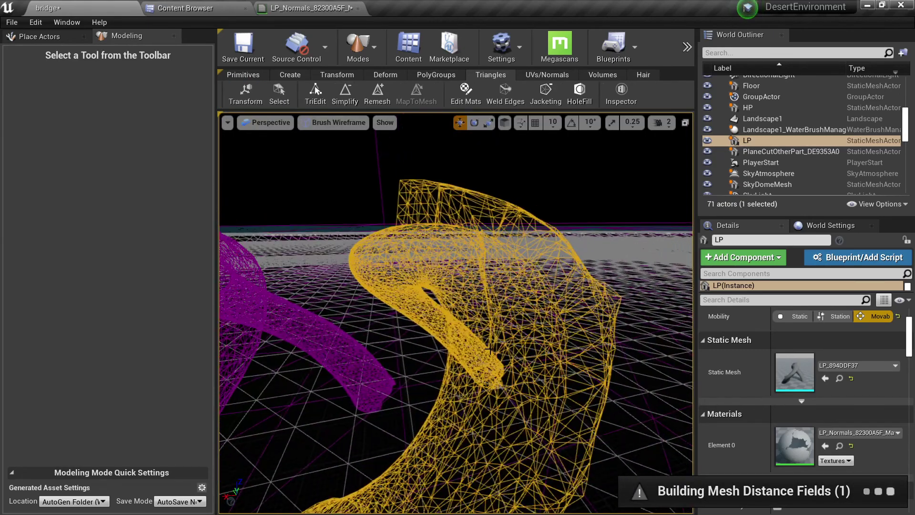
key(alt+4)
right_drag(490, 349, 472, 370)
key(alt+3)
key(alt+4)
key(alt+2)
key(alt+4)
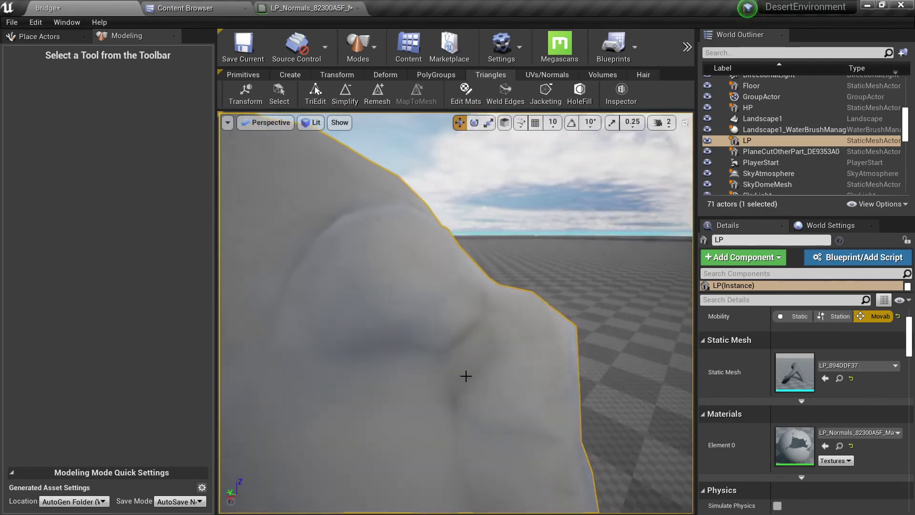
right_drag(462, 330, 462, 330)
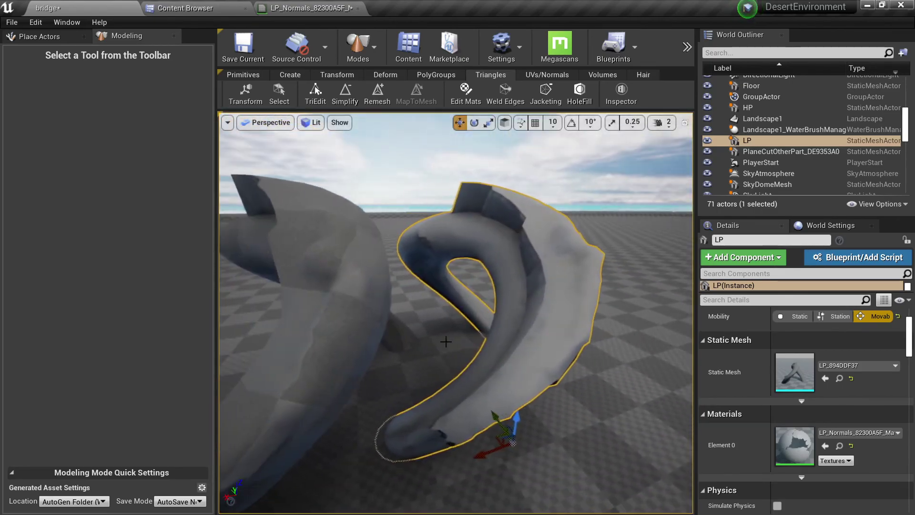
key(alt+2)
key(alt+4)
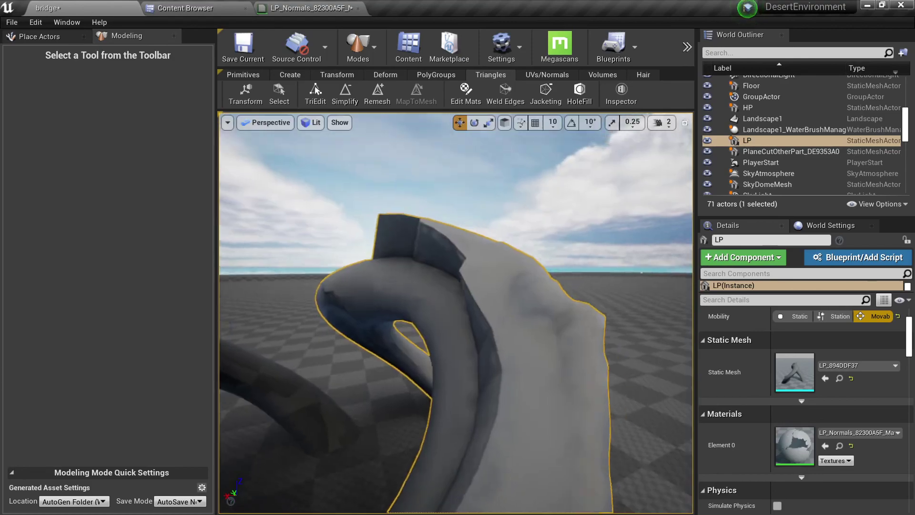
right_drag(493, 353, 492, 353)
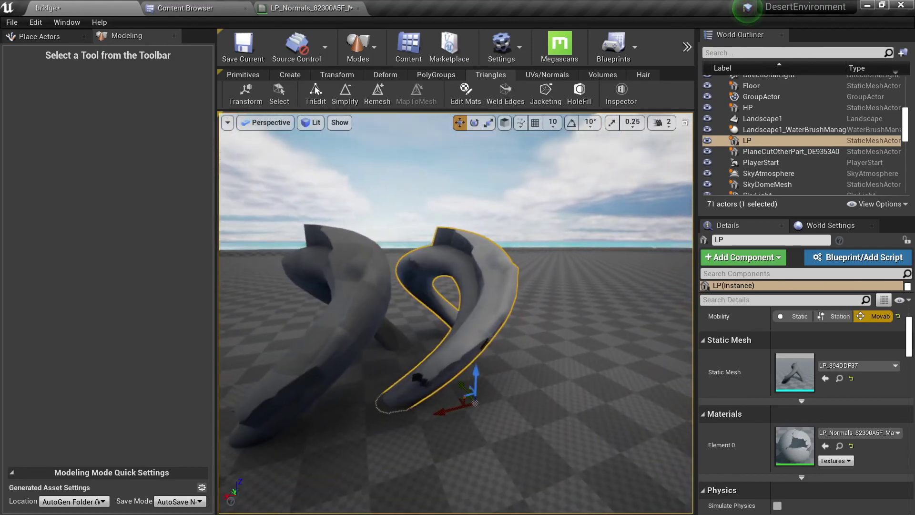
click(544, 77)
right_drag(493, 353, 493, 353)
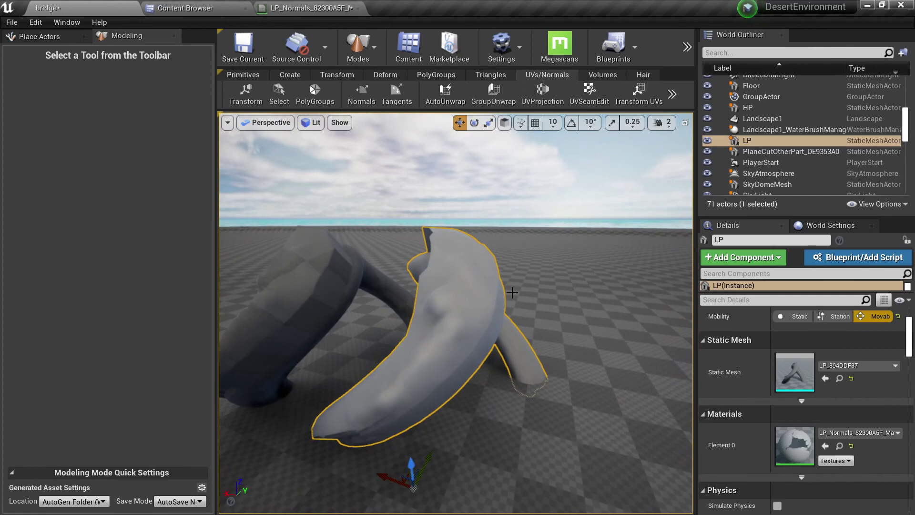
right_drag(455, 309, 455, 309)
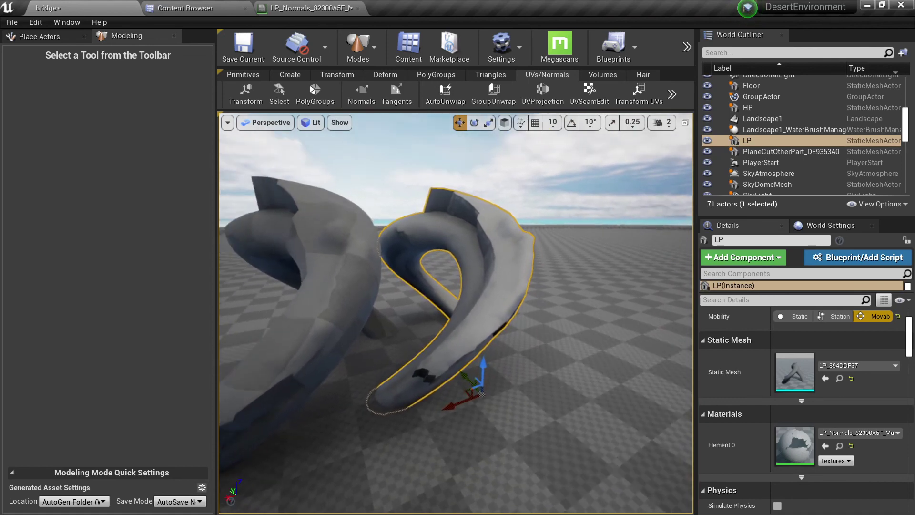